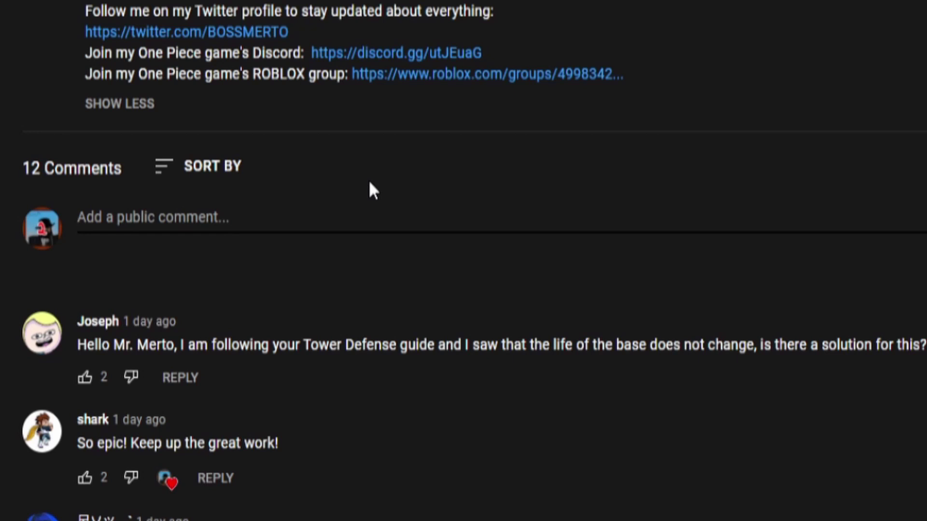
# Enter the public comment "great video!" under the YouTube video
pyautogui.write('great video!')
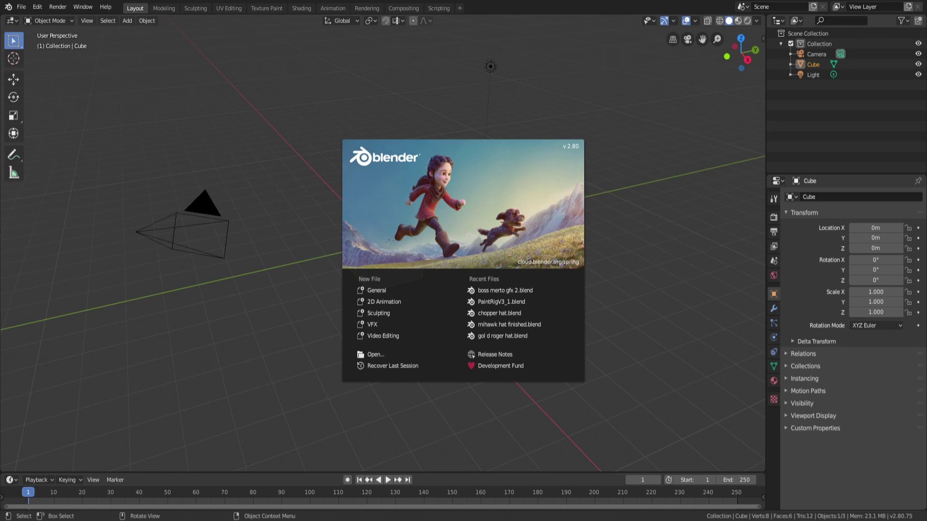
# In Blender, enable the Screencast Keys display and hide its sidebar again
pyautogui.click(566, 102)
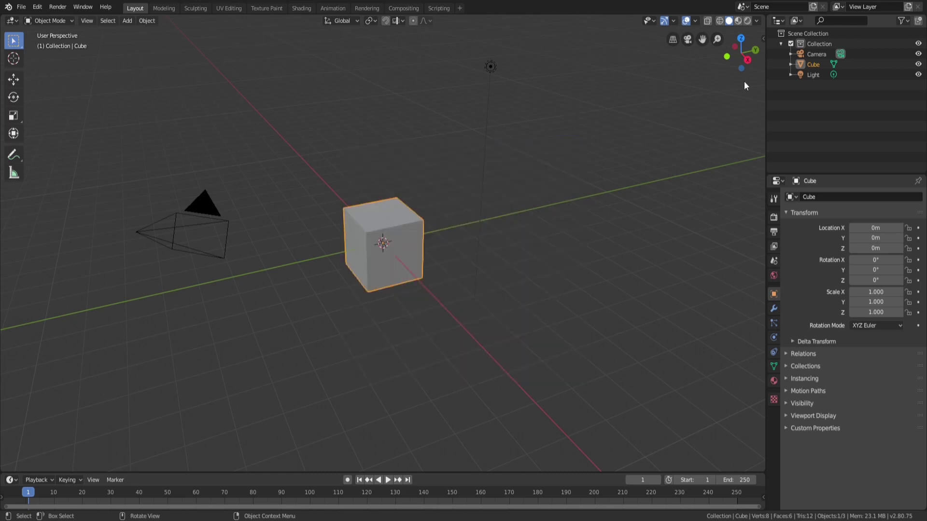
pyautogui.click(763, 37)
pyautogui.click(760, 104)
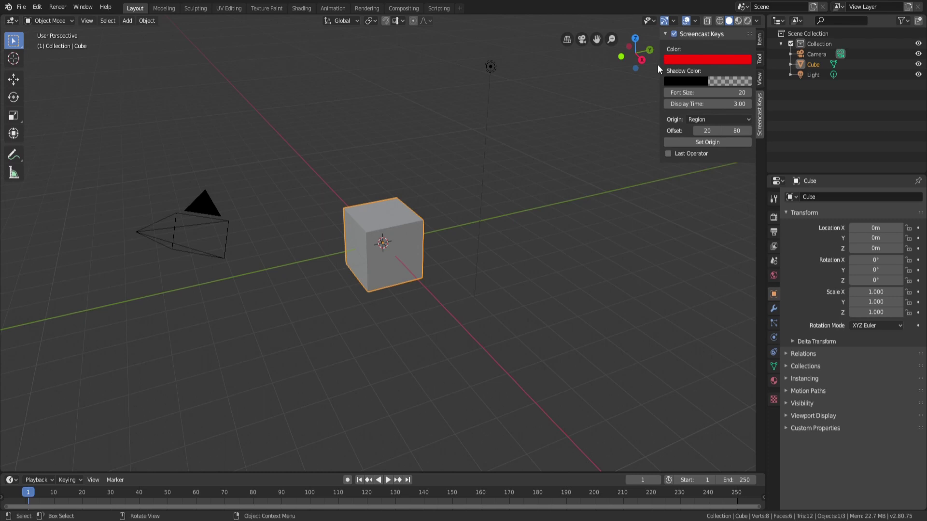
pyautogui.moveTo(658, 65); pyautogui.dragTo(760, 84)
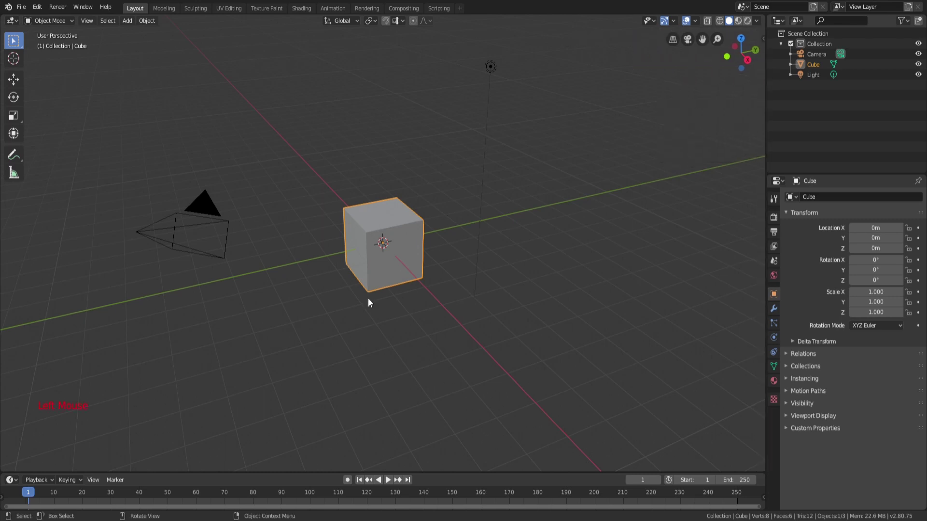
# Delete all default objects from the scene: the cube, the camera and the light
pyautogui.moveTo(40, 396); pyautogui.dragTo(89, 383, button='middle')
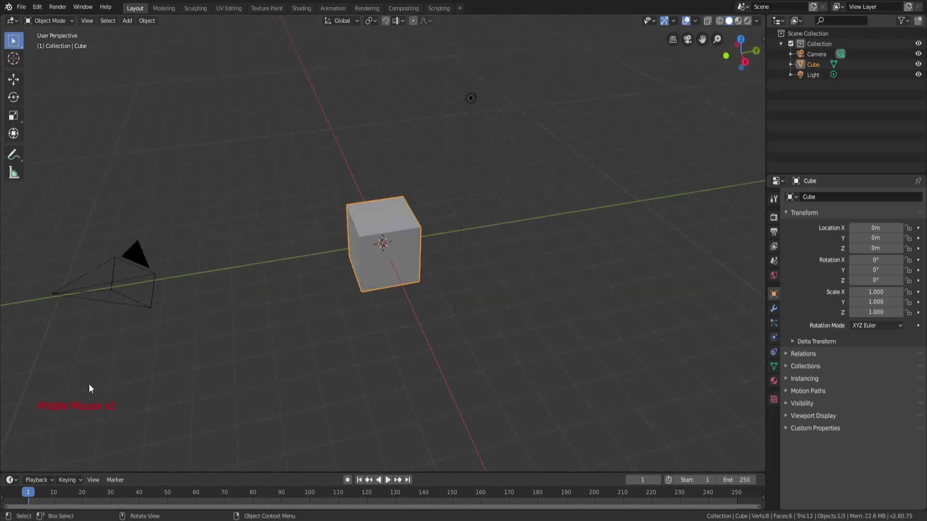
pyautogui.scroll(-3, 103, 405)
pyautogui.moveTo(146, 403); pyautogui.dragTo(164, 363, button='middle')
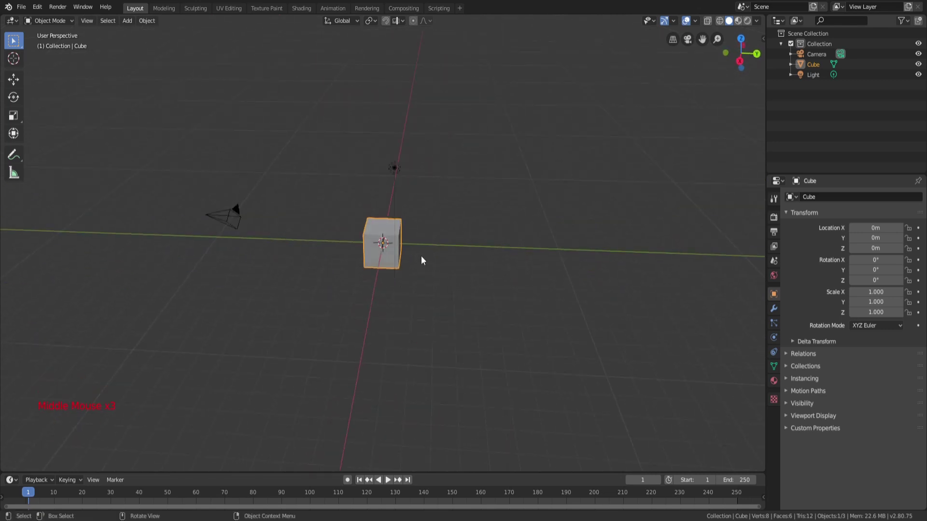
pyautogui.scroll(2, 440, 253)
pyautogui.moveTo(442, 259); pyautogui.dragTo(467, 264, button='middle')
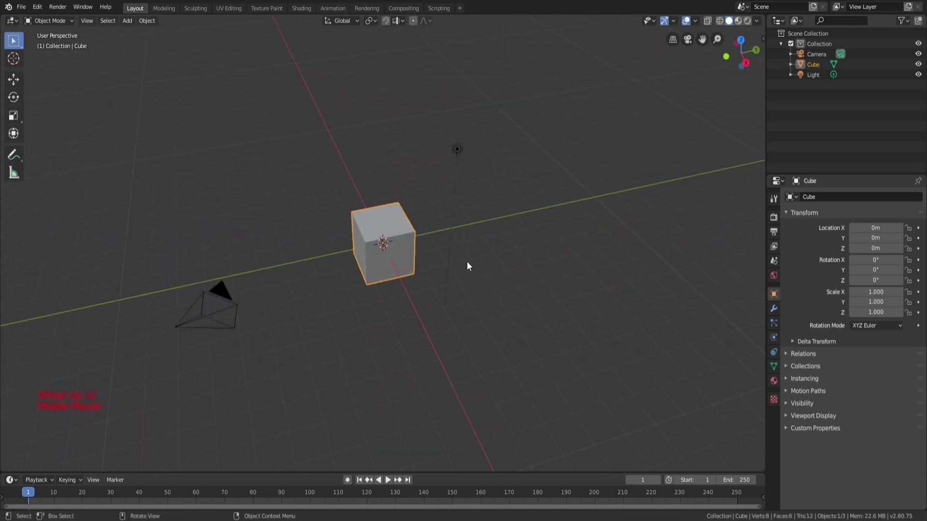
pyautogui.press('a')
pyautogui.press('x')
pyautogui.click(467, 262)
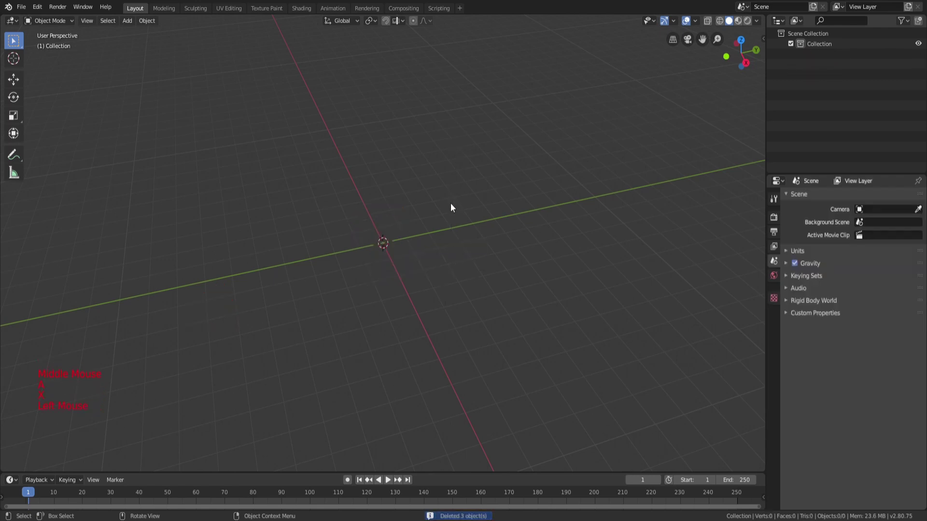
# Add a new cube mesh to the empty scene
pyautogui.hotkey('shift', 'a')
pyautogui.moveTo(451, 205)
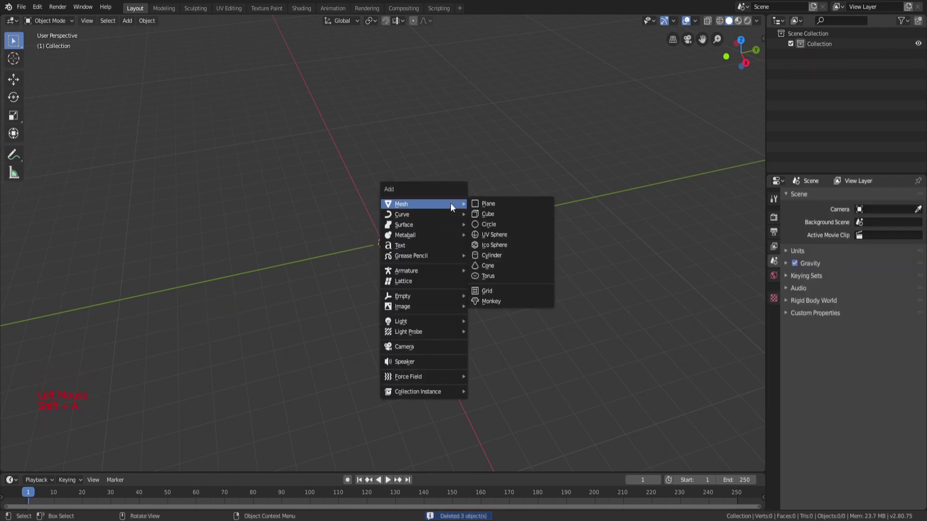
pyautogui.click(484, 215)
pyautogui.moveTo(478, 226)
pyautogui.mouseDown(button='middle')
pyautogui.moveTo(487, 202)
pyautogui.moveTo(493, 219)
pyautogui.mouseUp(button='middle')
pyautogui.scroll(4, 379, 201)
pyautogui.moveTo(378, 201); pyautogui.dragTo(525, 198, button='middle')
pyautogui.scroll(-3, 459, 237)
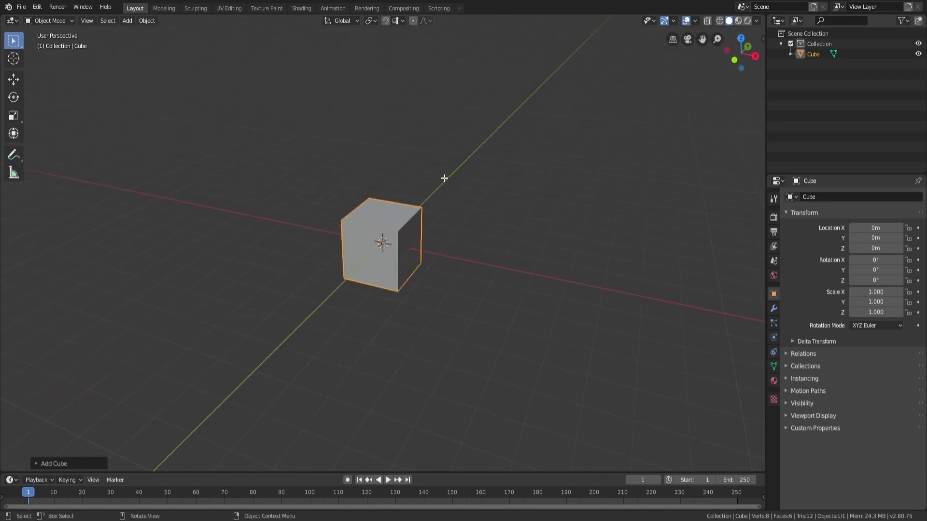
# In Edit Mode, scale the whole cube along X to a factor of about 0.29
pyautogui.press('Tab')
pyautogui.moveTo(447, 177); pyautogui.dragTo(478, 252, button='middle')
pyautogui.scroll(3, 478, 252)
pyautogui.press('s')
pyautogui.press('x')
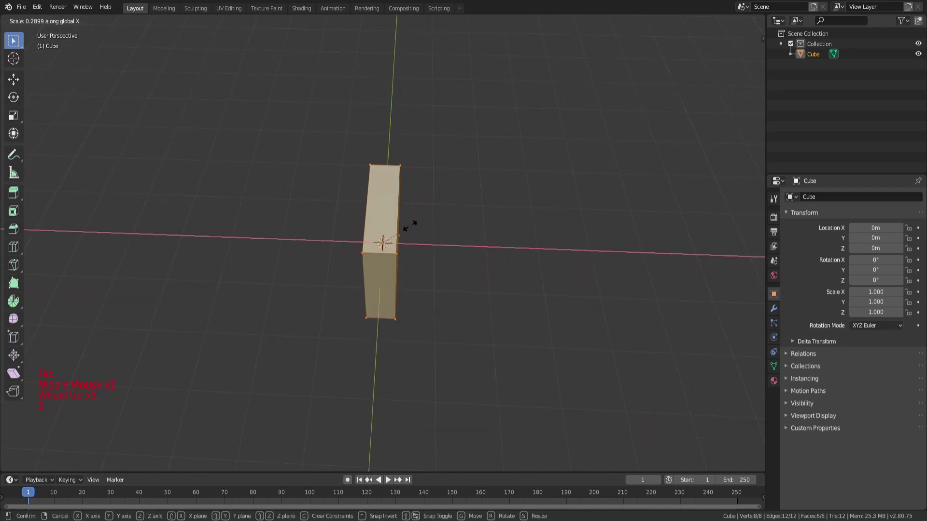
pyautogui.click(409, 224)
# Scale the narrowed cube down along Y into a slim upright block
pyautogui.moveTo(411, 222); pyautogui.dragTo(508, 168, button='middle')
pyautogui.press('s')
pyautogui.press('y')
pyautogui.click(418, 193)
pyautogui.moveTo(418, 193); pyautogui.dragTo(451, 271, button='middle')
pyautogui.press('e')
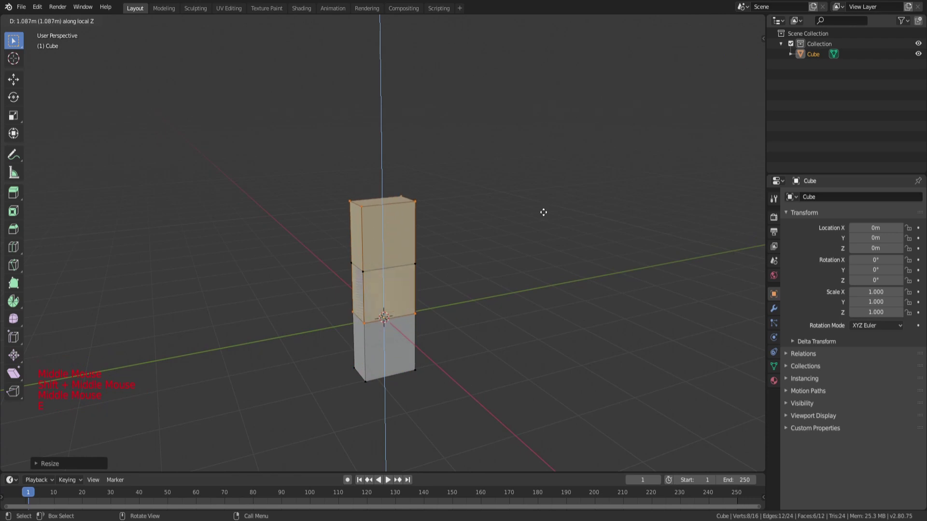
pyautogui.rightClick(542, 211)
pyautogui.press('x')
pyautogui.click(544, 215)
# Select the block's top vertices, move them up along Z to make it taller, and return to Object Mode
pyautogui.scroll(-1, 417, 271)
pyautogui.press('c')
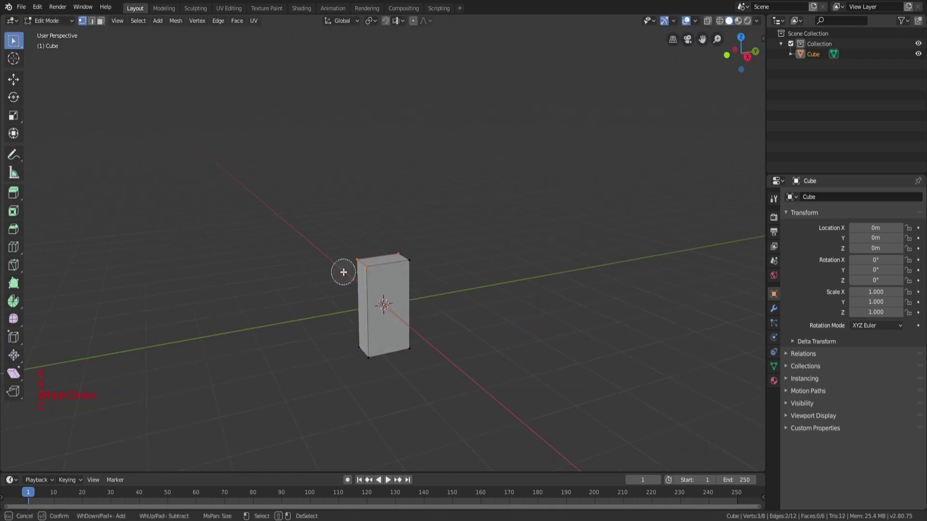
pyautogui.moveTo(344, 272); pyautogui.dragTo(418, 259)
pyautogui.rightClick(417, 259)
pyautogui.press('g')
pyautogui.press('z')
pyautogui.click(418, 190)
pyautogui.press('a')
pyautogui.press('a')
pyautogui.press('a')
pyautogui.press('Tab')
# In Edit Mode, add a loop cut across the block and widen it along X
pyautogui.moveTo(449, 235); pyautogui.dragTo(570, 290, button='middle')
pyautogui.press('Tab')
pyautogui.press('a')
pyautogui.press('a')
pyautogui.press('a')
pyautogui.scroll(3, 379, 215)
pyautogui.hotkey('ctrl', 'r')
pyautogui.click(409, 218)
pyautogui.rightClick(414, 213)
pyautogui.press('s')
pyautogui.press('x')
pyautogui.rightClick(646, 293)
# Add another loop cut beside the first and widen it along X to curve the sides
pyautogui.moveTo(646, 293); pyautogui.dragTo(528, 253, button='middle')
pyautogui.press('a')
pyautogui.press('a')
pyautogui.hotkey('ctrl', 'r')
pyautogui.click(375, 224)
pyautogui.rightClick(375, 224)
pyautogui.press('s')
pyautogui.press('x')
pyautogui.click(533, 255)
# Add a loop cut near the +Y end of the block without sliding it
pyautogui.press('a')
pyautogui.press('a')
pyautogui.press('a')
pyautogui.hotkey('ctrl', 'r')
pyautogui.click(423, 208)
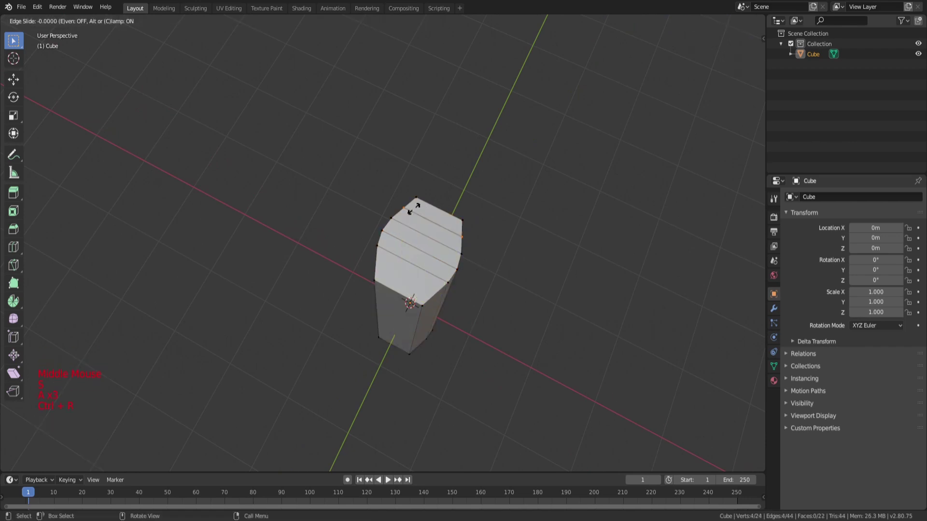
pyautogui.rightClick(423, 208)
# Add a matching loop cut near the opposite end of the block
pyautogui.moveTo(422, 209); pyautogui.dragTo(517, 256, button='middle')
pyautogui.press('a')
pyautogui.press('a')
pyautogui.press('a')
pyautogui.hotkey('ctrl', 'r')
pyautogui.click(337, 286)
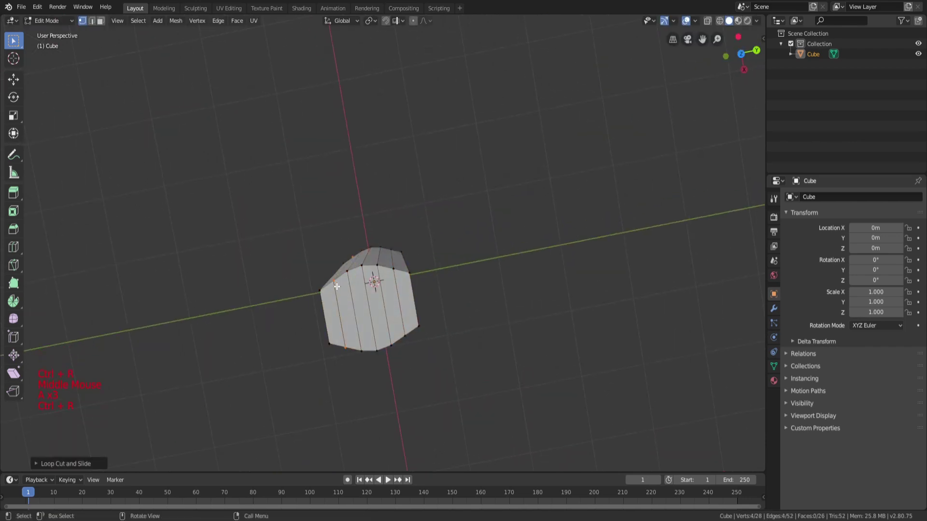
# Select both end loops together and scale them outward along X to smooth the curved outline
pyautogui.keyDown('alt'); pyautogui.keyDown('shift'); pyautogui.click(336, 291); pyautogui.keyUp('shift'); pyautogui.keyUp('alt')
pyautogui.keyDown('alt'); pyautogui.keyDown('shift'); pyautogui.click(395, 290); pyautogui.keyUp('shift'); pyautogui.keyUp('alt')
pyautogui.moveTo(567, 261); pyautogui.dragTo(511, 242, button='middle')
pyautogui.press('s')
pyautogui.press('z')
pyautogui.rightClick(561, 248)
pyautogui.press('s')
pyautogui.press('x')
pyautogui.rightClick(527, 238)
pyautogui.press('a')
pyautogui.press('a')
pyautogui.press('a')
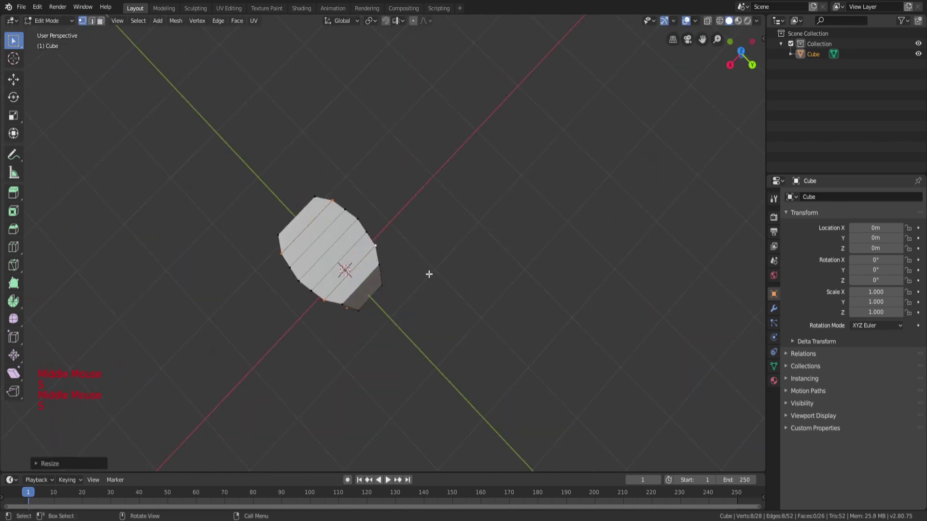
# In Object Mode, scale the whole object along Y to a factor of about 1.274
pyautogui.moveTo(428, 273); pyautogui.dragTo(511, 215, button='middle')
pyautogui.press('Tab')
pyautogui.press('s')
pyautogui.press('x')
pyautogui.press('y')
pyautogui.click(607, 225)
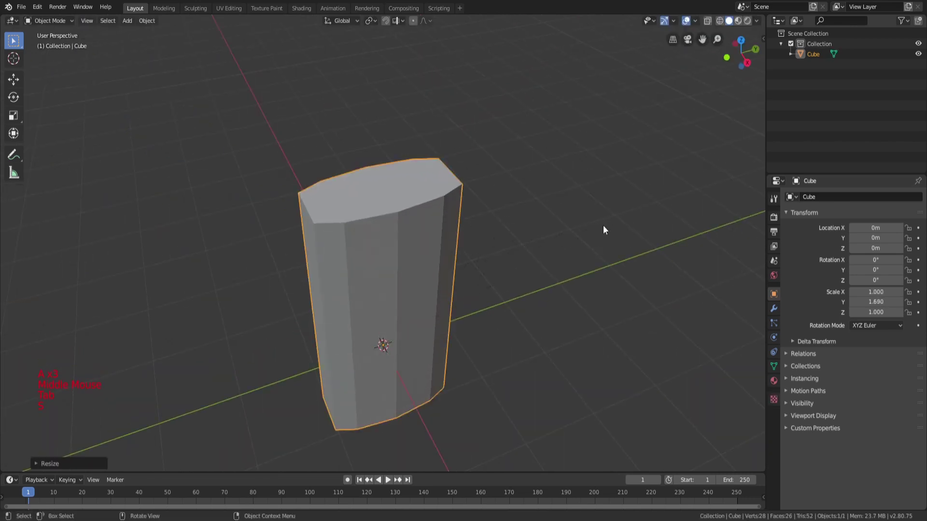
pyautogui.scroll(-2, 603, 225)
pyautogui.moveTo(601, 225); pyautogui.dragTo(474, 251, button='middle')
pyautogui.press('s')
pyautogui.press('y')
pyautogui.click(461, 223)
# In Edit Mode, add three evenly spaced loop cuts across the object's flat Y ends
pyautogui.press('Tab')
pyautogui.press('a')
pyautogui.press('a')
pyautogui.press('a')
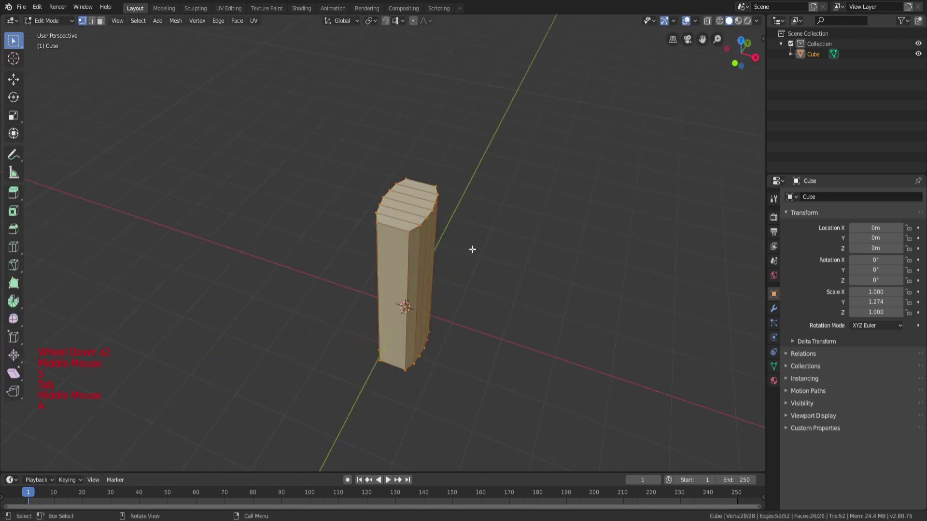
pyautogui.scroll(3, 434, 231)
pyautogui.hotkey('ctrl', 'r')
pyautogui.click(393, 218)
pyautogui.moveTo(393, 215); pyautogui.dragTo(488, 201, button='middle')
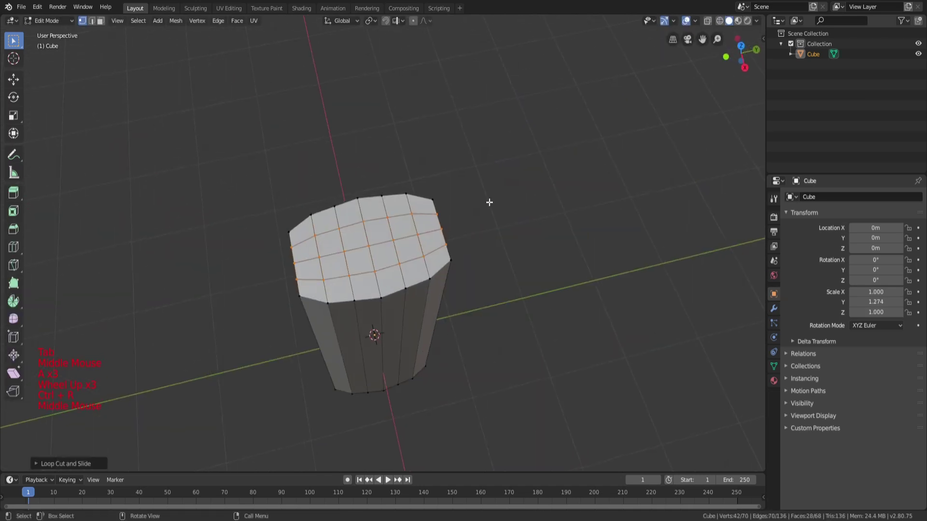
# Scale the three new loops outward along Y so the flat ends bulge, and deselect them
pyautogui.press('s')
pyautogui.press('y')
pyautogui.press('Escape')
pyautogui.press('a')
pyautogui.press('a')
pyautogui.press('a')
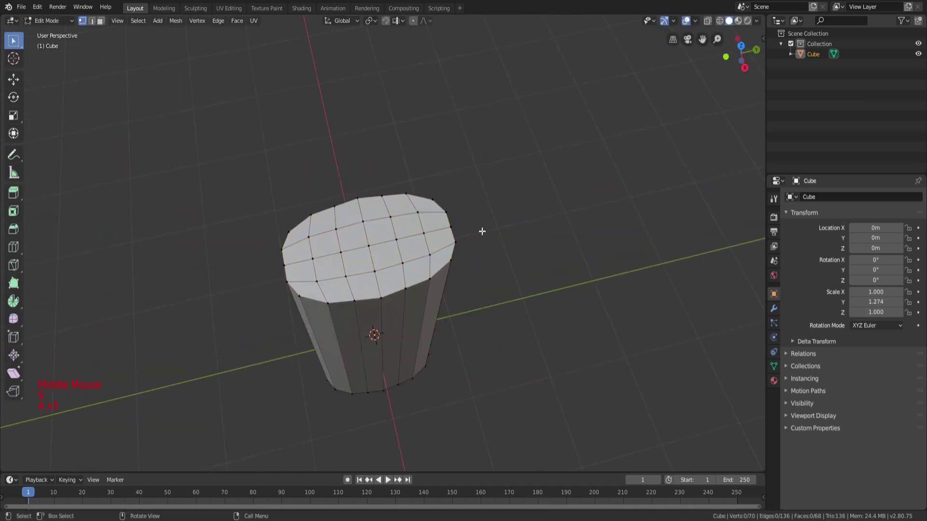
# Select the middle of the three loops, scale it outward along Y to round the ends, and leave Edit Mode
pyautogui.keyDown('alt'); pyautogui.keyDown('shift'); pyautogui.click(400, 239); pyautogui.keyUp('shift'); pyautogui.keyUp('alt')
pyautogui.press('s')
pyautogui.press('y')
pyautogui.press('a')
pyautogui.press('a')
pyautogui.press('a')
pyautogui.scroll(-1, 434, 244)
pyautogui.press('Tab')
# In Edit Mode, select all top vertices of the column and move them up along Z by about 2.08 m
pyautogui.scroll(-5, 471, 193)
pyautogui.moveTo(444, 251)
pyautogui.mouseDown(button='middle')
pyautogui.moveTo(471, 192)
pyautogui.moveTo(504, 201)
pyautogui.moveTo(381, 339)
pyautogui.moveTo(367, 207)
pyautogui.mouseUp(button='middle')
pyautogui.press('Tab')
pyautogui.press('a')
pyautogui.press('a')
pyautogui.press('a')
pyautogui.scroll(2, 381, 339)
pyautogui.press('c')
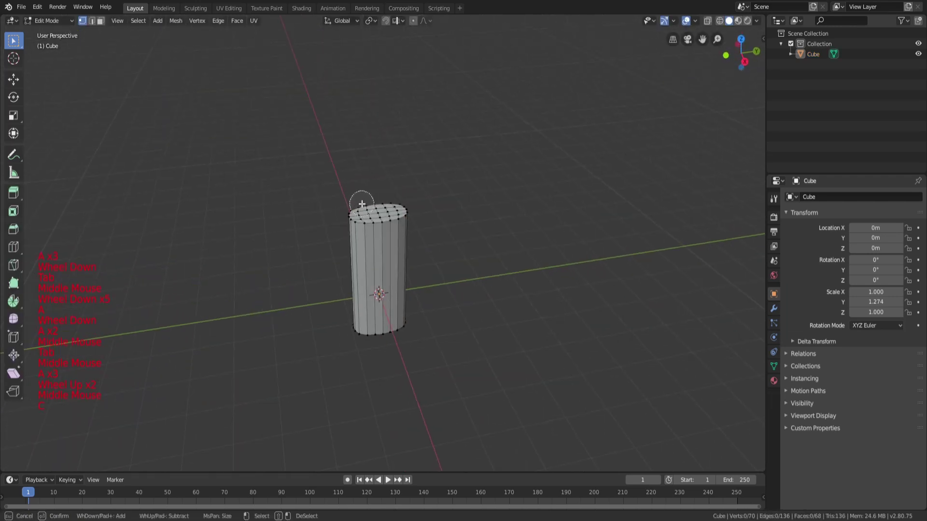
pyautogui.moveTo(367, 208); pyautogui.dragTo(419, 221)
pyautogui.scroll(-3, 471, 227)
pyautogui.press('g')
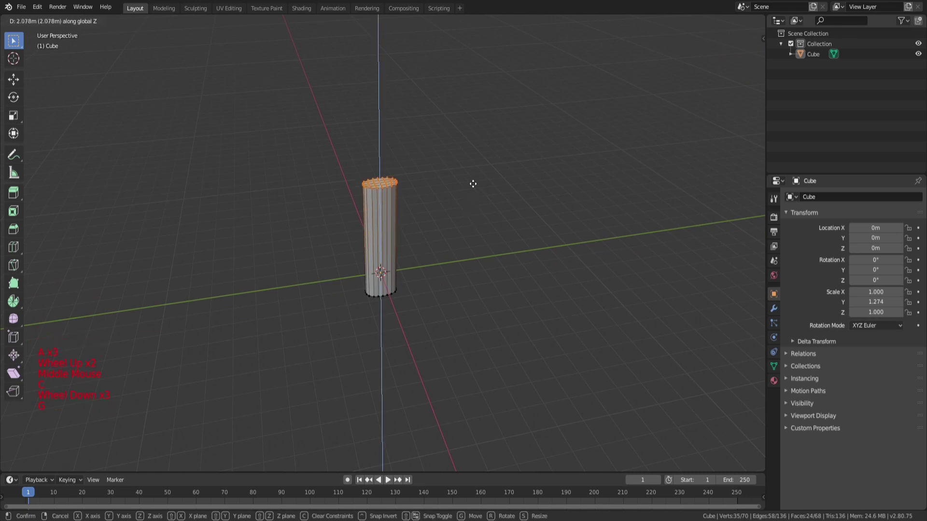
pyautogui.moveTo(472, 184); pyautogui.dragTo(449, 390, button='middle')
pyautogui.press('a')
pyautogui.press('a')
pyautogui.press('a')
# Return to Object Mode and select the column
pyautogui.press('Tab')
pyautogui.press('a')
pyautogui.press('a')
pyautogui.press('a')
pyautogui.click(396, 249)
pyautogui.scroll(4, 395, 249)
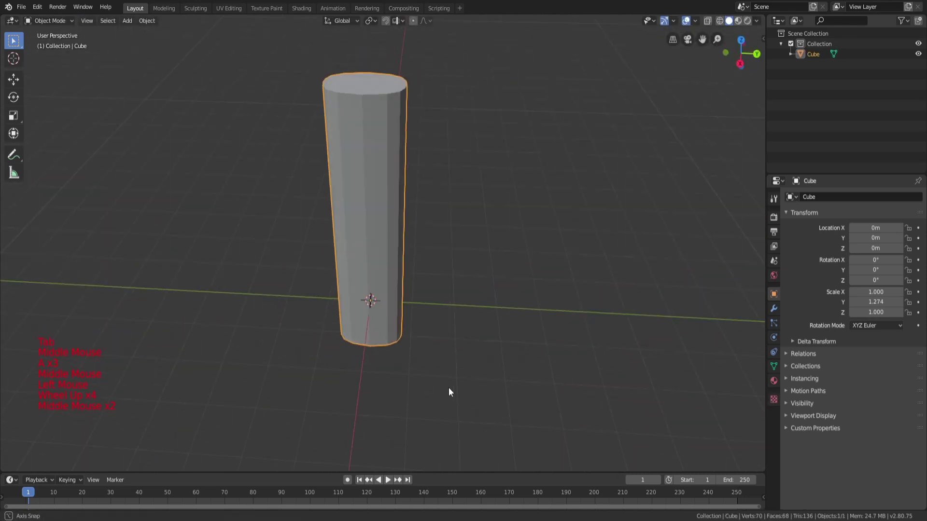
# Select all top vertices in Edit Mode, move them up along Z to lengthen the column, and return to Object Mode
pyautogui.press('Tab')
pyautogui.scroll(-2, 409, 87)
pyautogui.press('a')
pyautogui.press('a')
pyautogui.press('a')
pyautogui.press('c')
pyautogui.moveTo(347, 143); pyautogui.dragTo(385, 138)
pyautogui.rightClick(387, 141)
pyautogui.press('g')
pyautogui.press('z')
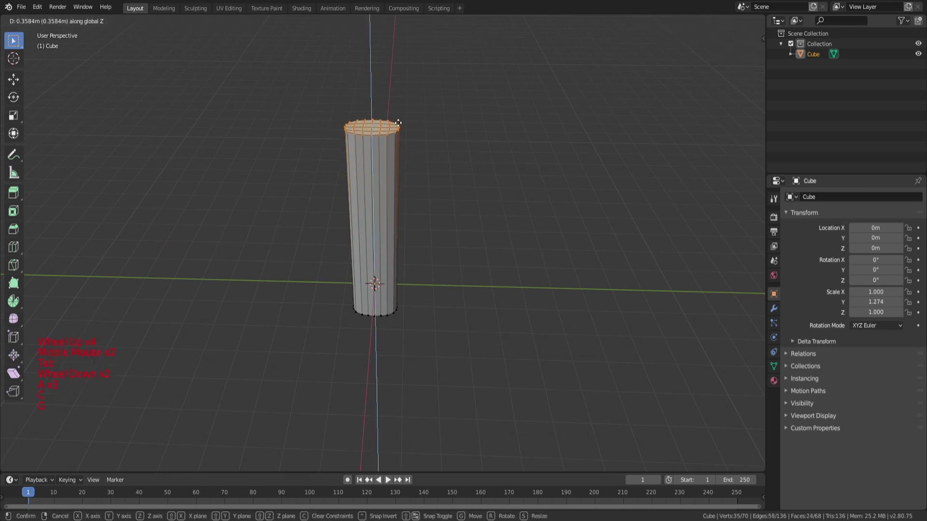
pyautogui.click(402, 106)
pyautogui.press('a')
pyautogui.press('Tab')
pyautogui.scroll(-3, 594, 174)
pyautogui.press('a')
pyautogui.press('a')
pyautogui.moveTo(516, 111); pyautogui.dragTo(561, 228, button='middle')
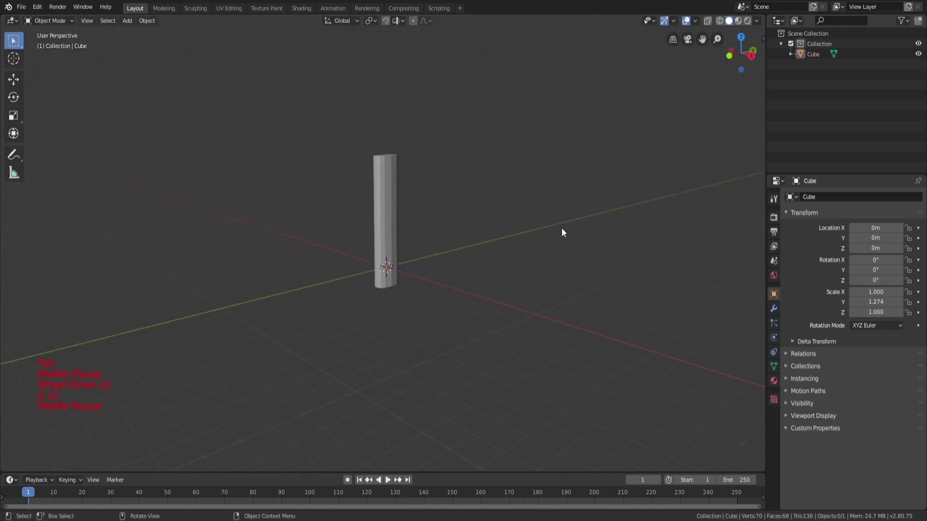
# Reopen the column in Edit Mode and select all vertices of its bottom face
pyautogui.scroll(5, 561, 228)
pyautogui.press('Tab')
pyautogui.press('a')
pyautogui.press('a')
pyautogui.press('a')
pyautogui.keyDown('shift'); pyautogui.moveTo(440, 298); pyautogui.dragTo(414, 220, button='middle'); pyautogui.keyUp('shift')
pyautogui.press('a')
pyautogui.press('a')
pyautogui.press('a')
pyautogui.press('c')
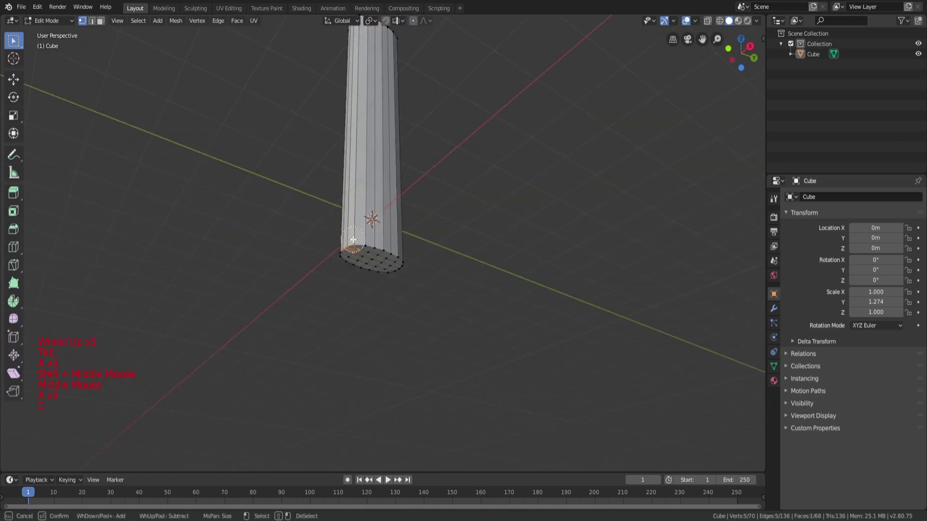
pyautogui.moveTo(391, 252); pyautogui.dragTo(343, 267)
pyautogui.rightClick(343, 267)
# Extrude the bottom face in place and scale it outward to form a wider rim
pyautogui.scroll(3, 410, 273)
pyautogui.moveTo(410, 273); pyautogui.dragTo(536, 271, button='middle')
pyautogui.scroll(3, 557, 240)
pyautogui.press('e')
pyautogui.rightClick(560, 240)
pyautogui.press('s')
pyautogui.click(602, 240)
# Extrude the widened bottom face downward into a collar and adjust the collar's height along Z
pyautogui.press('e')
pyautogui.click(539, 344)
pyautogui.moveTo(538, 344); pyautogui.dragTo(523, 292, button='middle')
pyautogui.press('g')
pyautogui.press('z')
pyautogui.click(523, 276)
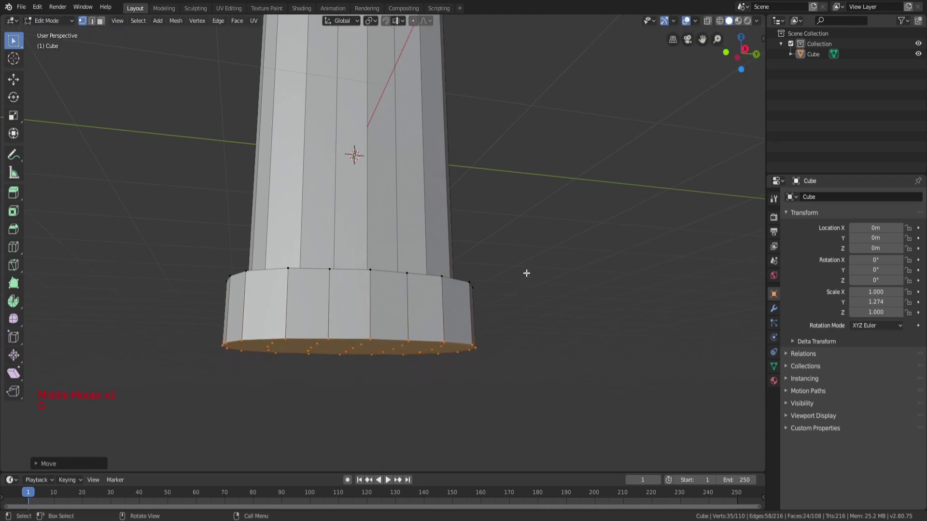
# Narrow the collar's lower edge slightly, then extrude it downward and scale it inward into a tapered ring
pyautogui.press('s')
pyautogui.click(517, 275)
pyautogui.press('e')
pyautogui.click(517, 310)
pyautogui.press('s')
pyautogui.click(491, 312)
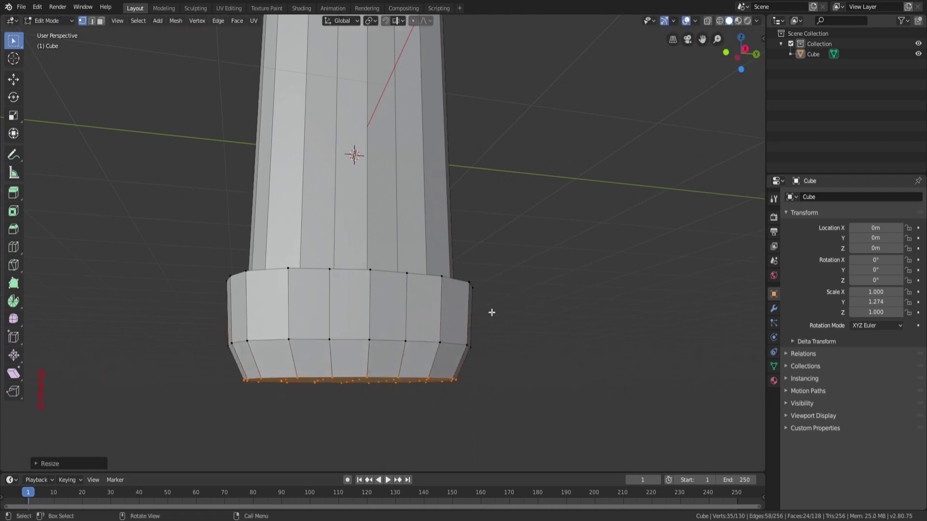
# Extrude the bottom face two more times, scaling each ring inward to round off the base, and leave Edit Mode
pyautogui.press('e')
pyautogui.click(494, 342)
pyautogui.press('s')
pyautogui.click(470, 353)
pyautogui.press('e')
pyautogui.press('s')
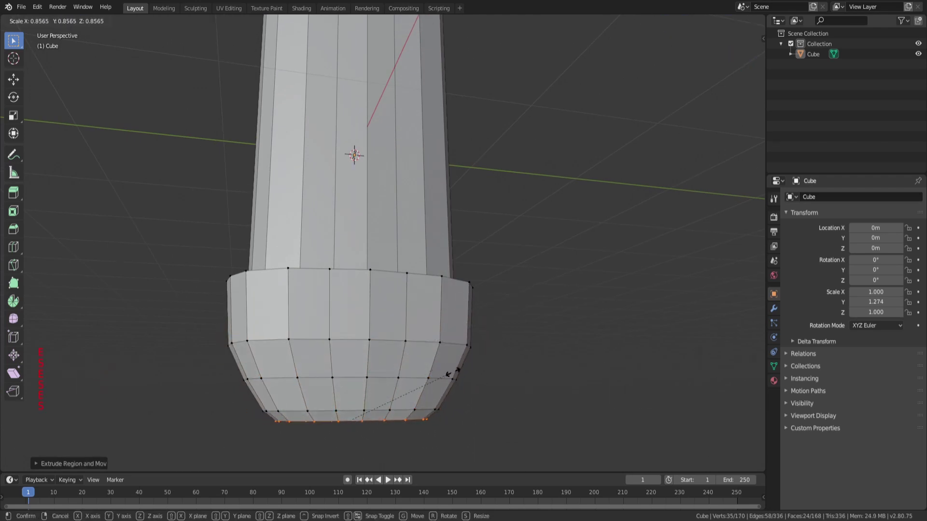
pyautogui.click(453, 372)
pyautogui.press('a')
pyautogui.press('Tab')
pyautogui.moveTo(452, 373); pyautogui.dragTo(424, 371, button='middle')
# Inspect the rounded base and the whole column from several angles
pyautogui.press('Tab')
pyautogui.press('a')
pyautogui.press('a')
pyautogui.press('a')
pyautogui.moveTo(366, 331); pyautogui.dragTo(288, 331, button='middle')
pyautogui.press('a')
pyautogui.press('a')
pyautogui.press('a')
pyautogui.scroll(-3, 428, 317)
pyautogui.press('Tab')
pyautogui.press('a')
pyautogui.press('a')
pyautogui.press('a')
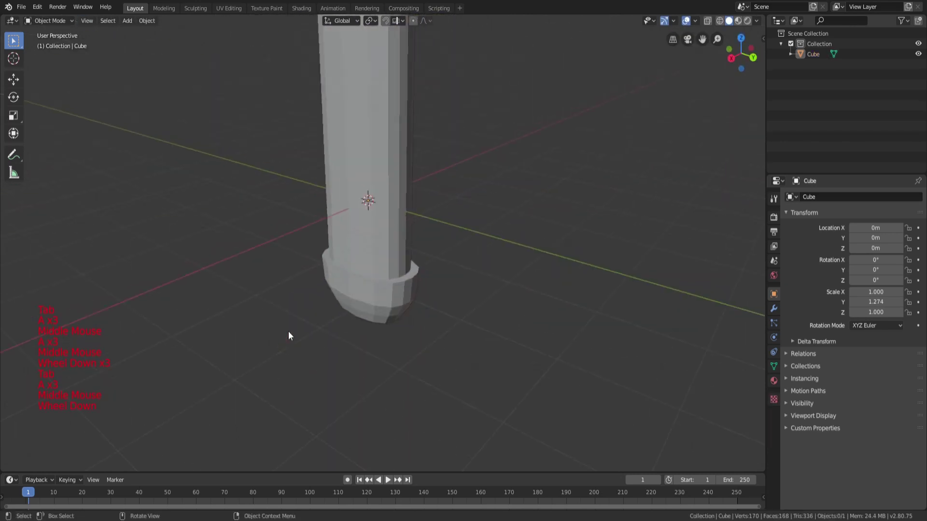
pyautogui.scroll(-7, 377, 246)
pyautogui.scroll(5, 377, 247)
pyautogui.press('Tab')
pyautogui.press('a')
pyautogui.press('Tab')
pyautogui.moveTo(415, 207); pyautogui.dragTo(421, 169, button='middle')
pyautogui.scroll(-3, 428, 199)
pyautogui.scroll(3, 362, 289)
# In Edit Mode, select the inner vertices of the bottom face, move them down along Z, and deselect them
pyautogui.click(369, 286)
pyautogui.press('Tab')
pyautogui.scroll(4, 384, 260)
pyautogui.press('a')
pyautogui.moveTo(370, 286); pyautogui.dragTo(339, 268, button='middle')
pyautogui.press('a')
pyautogui.press('a')
pyautogui.press('c')
pyautogui.moveTo(339, 268)
pyautogui.mouseDown()
pyautogui.moveTo(333, 300)
pyautogui.moveTo(383, 292)
pyautogui.moveTo(365, 314)
pyautogui.moveTo(391, 295)
pyautogui.moveTo(389, 310)
pyautogui.moveTo(342, 291)
pyautogui.moveTo(317, 269)
pyautogui.mouseUp()
pyautogui.rightClick(439, 258)
pyautogui.moveTo(439, 259); pyautogui.dragTo(416, 304, button='middle')
pyautogui.press('g')
pyautogui.press('z')
pyautogui.click(413, 321)
pyautogui.press('a')
pyautogui.press('a')
pyautogui.moveTo(374, 351); pyautogui.dragTo(375, 334, button='middle')
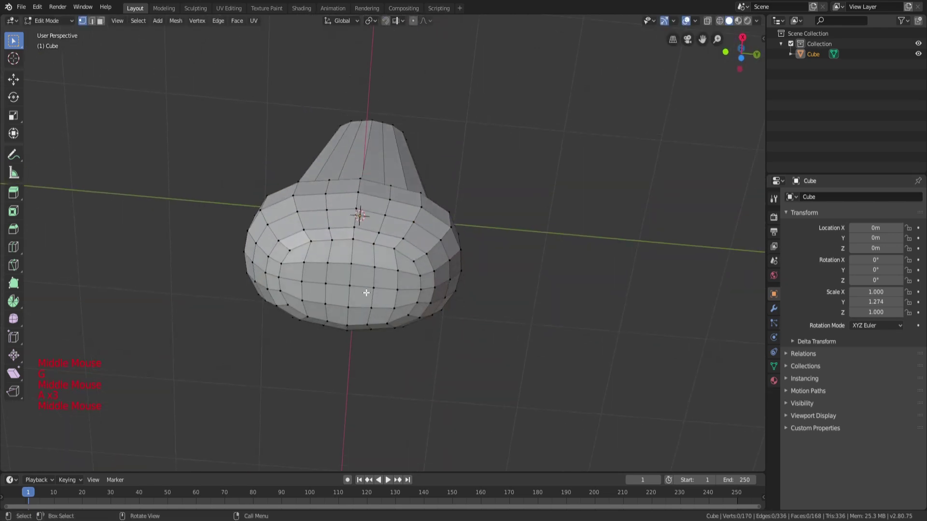
# Move the single centre vertex of the bottom face down slightly along Z and return to Object Mode
pyautogui.click(348, 286)
pyautogui.moveTo(472, 278); pyautogui.dragTo(451, 352, button='middle')
pyautogui.press('g')
pyautogui.press('z')
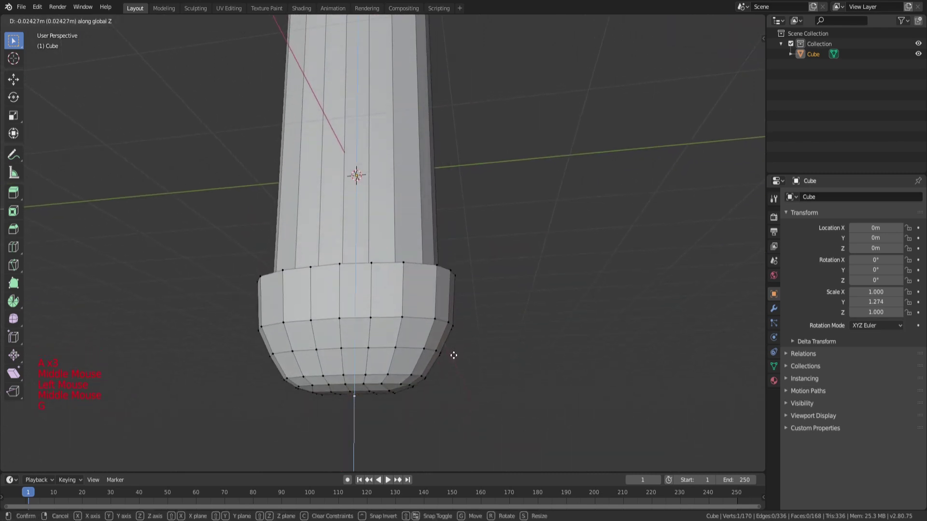
pyautogui.click(454, 355)
pyautogui.press('a')
pyautogui.press('a')
pyautogui.press('Tab')
# Select the column, enter Edit Mode and select all vertices of its top face
pyautogui.scroll(-4, 419, 256)
pyautogui.press('a')
pyautogui.press('a')
pyautogui.scroll(-4, 395, 250)
pyautogui.moveTo(411, 239)
pyautogui.mouseDown(button='middle')
pyautogui.moveTo(394, 250)
pyautogui.moveTo(410, 164)
pyautogui.moveTo(377, 201)
pyautogui.moveTo(443, 174)
pyautogui.moveTo(414, 275)
pyautogui.moveTo(421, 248)
pyautogui.mouseUp(button='middle')
pyautogui.click(395, 250)
pyautogui.press('Tab')
pyautogui.press('a')
pyautogui.press('a')
pyautogui.press('a')
pyautogui.scroll(3, 413, 275)
pyautogui.scroll(-3, 413, 274)
pyautogui.scroll(2, 411, 275)
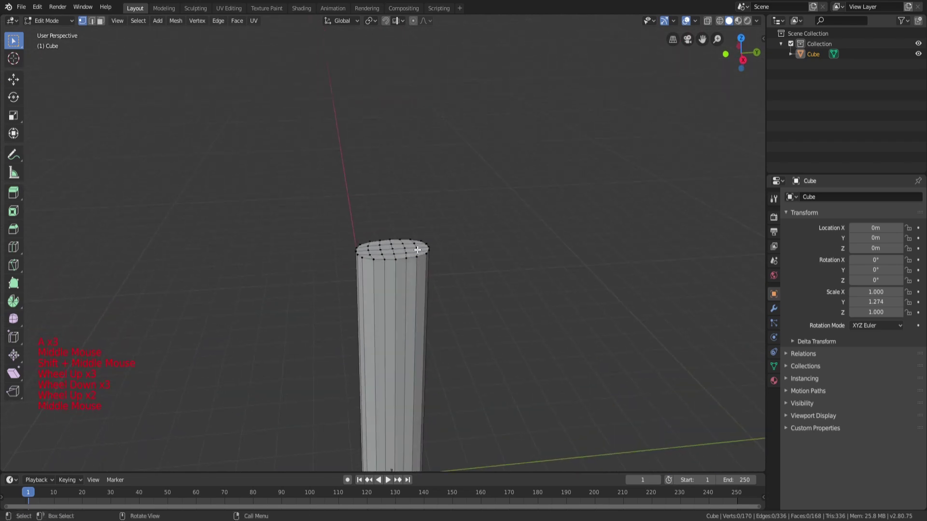
pyautogui.press('c')
pyautogui.moveTo(371, 251)
pyautogui.mouseDown()
pyautogui.moveTo(363, 251)
pyautogui.moveTo(404, 242)
pyautogui.mouseUp()
pyautogui.rightClick(410, 242)
# Examine the column's proportions from several angles with the top face selected
pyautogui.scroll(1, 459, 243)
pyautogui.moveTo(459, 242); pyautogui.dragTo(428, 299, button='middle')
pyautogui.scroll(-2, 355, 315)
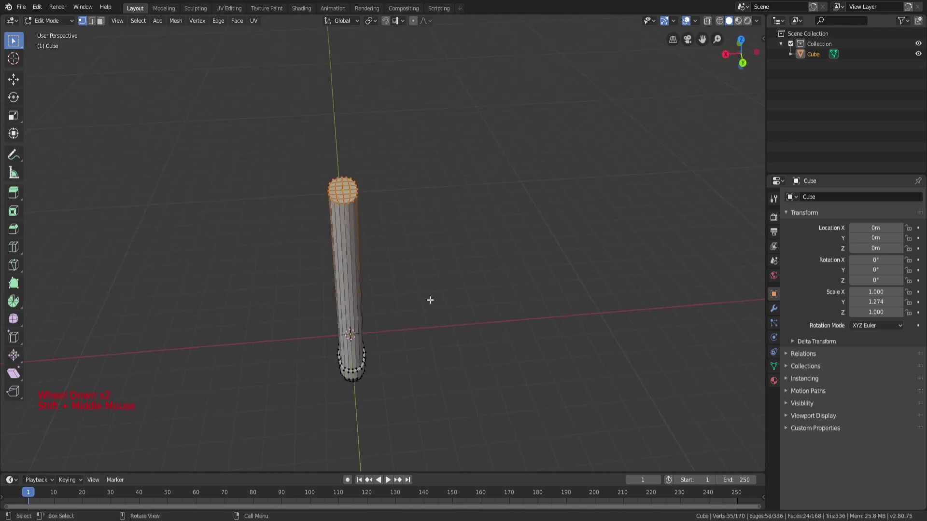
pyautogui.scroll(3, 431, 300)
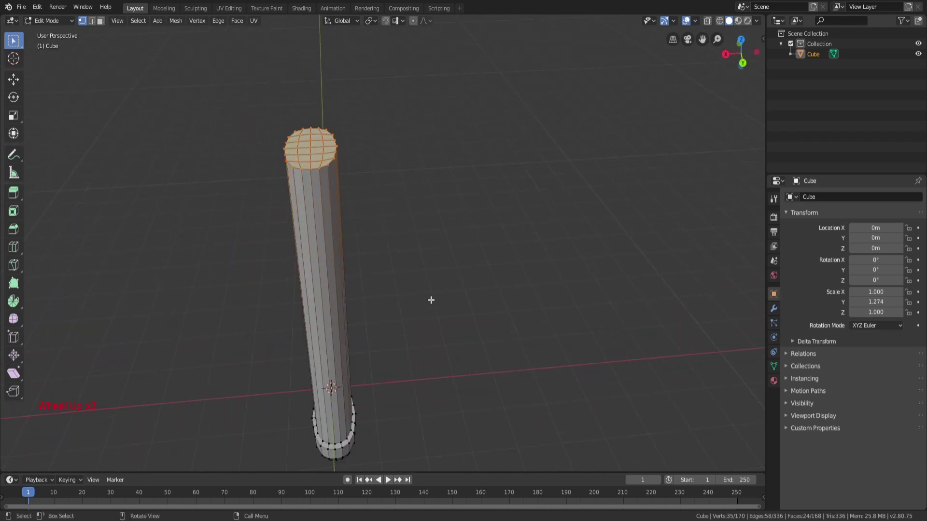
pyautogui.moveTo(430, 300); pyautogui.dragTo(472, 259, button='middle')
pyautogui.scroll(-3, 471, 259)
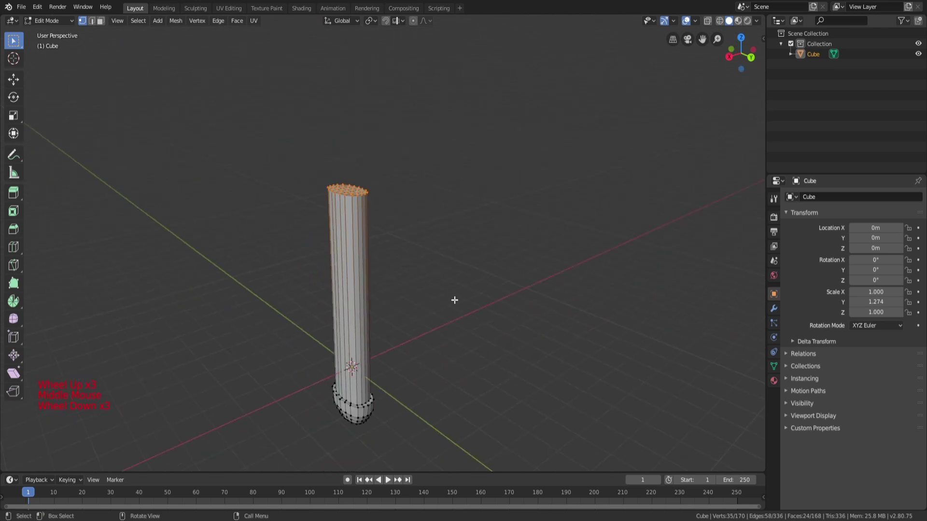
pyautogui.scroll(-2, 436, 304)
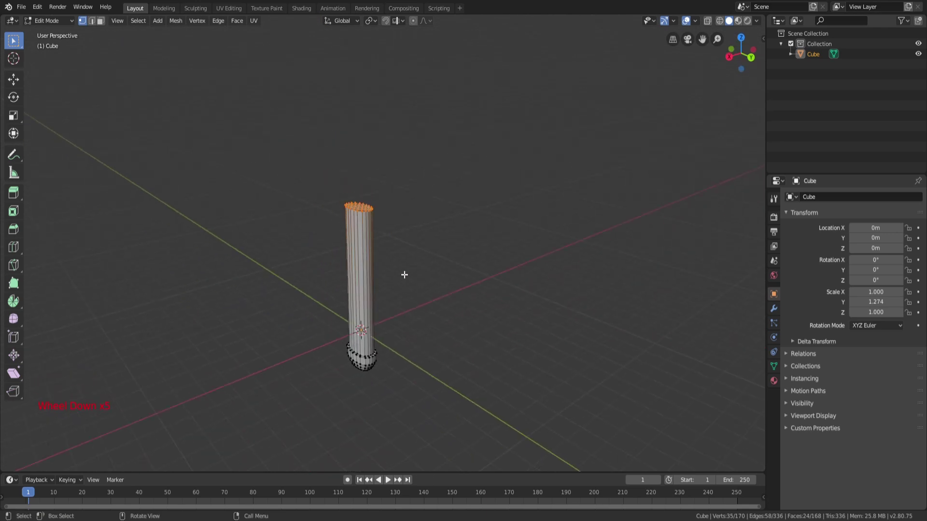
pyautogui.scroll(-3, 407, 206)
pyautogui.moveTo(384, 197); pyautogui.dragTo(424, 280, button='middle')
pyautogui.scroll(5, 316, 238)
pyautogui.scroll(3, 414, 325)
pyautogui.press('g')
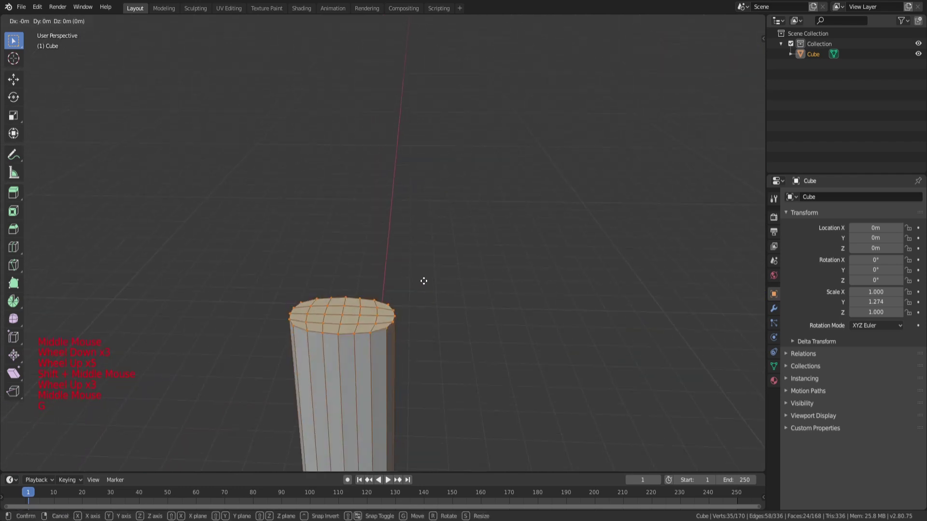
pyautogui.press('e')
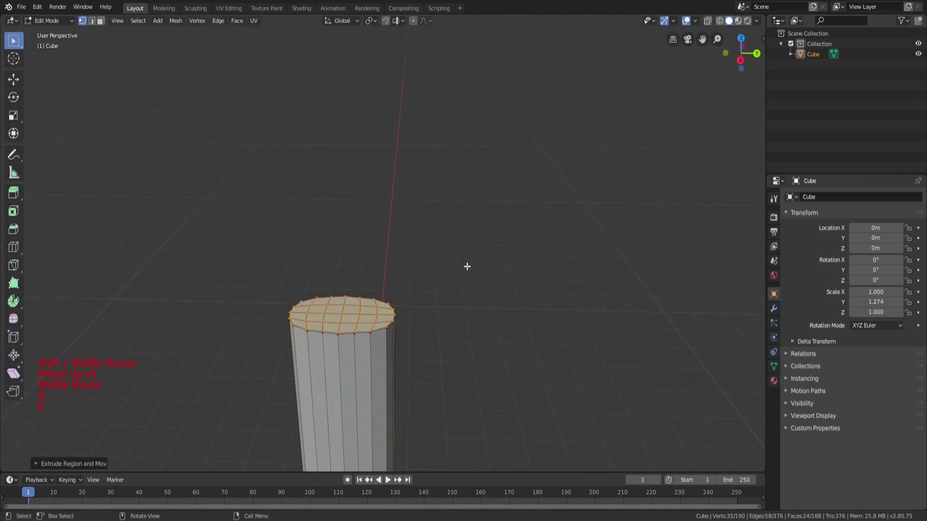
pyautogui.press('s')
# Extrude the top face in place and scale it outward to form an overhanging rim
pyautogui.press('e')
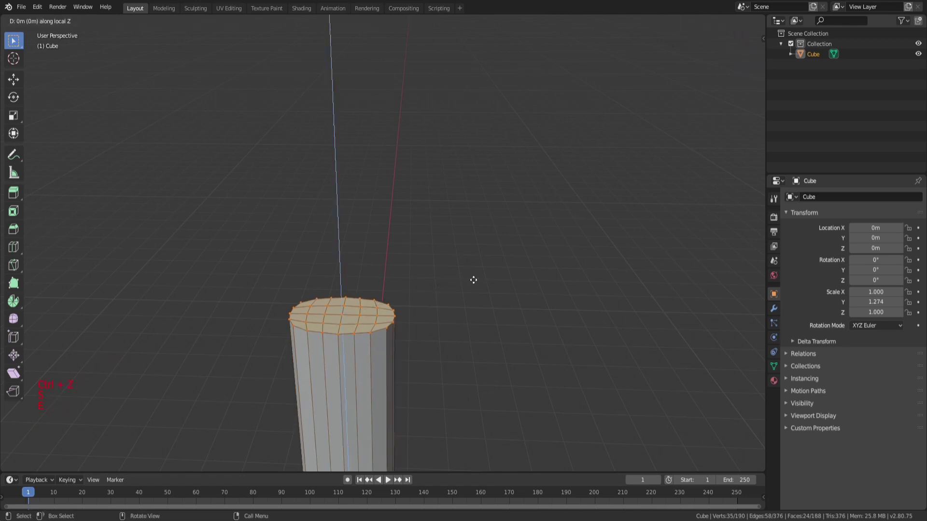
pyautogui.press('s')
pyautogui.click(504, 289)
pyautogui.scroll(1, 457, 267)
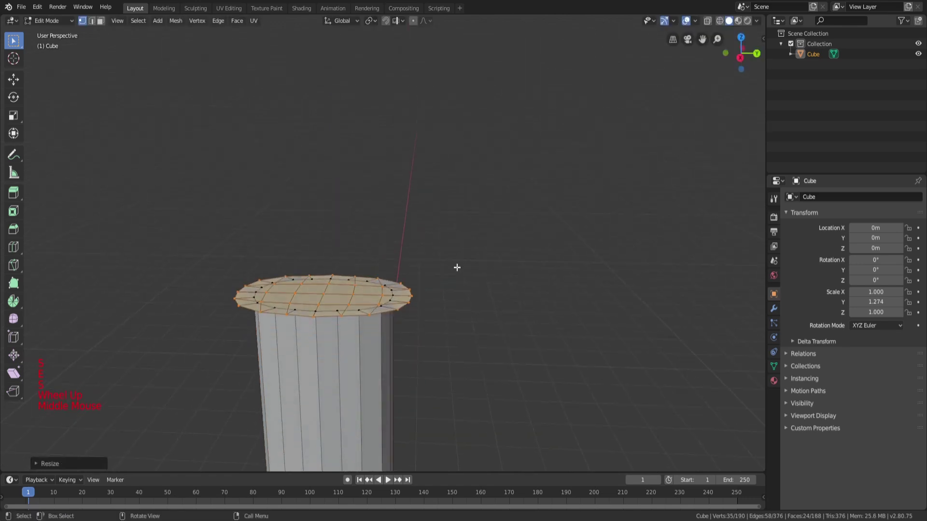
# Extrude the widened top face upward into a short cap and return to Object Mode
pyautogui.moveTo(457, 266); pyautogui.dragTo(474, 229, button='middle')
pyautogui.press('e')
pyautogui.click(463, 242)
pyautogui.scroll(-2, 461, 242)
pyautogui.press('a')
pyautogui.press('a')
pyautogui.press('a')
pyautogui.press('Tab')
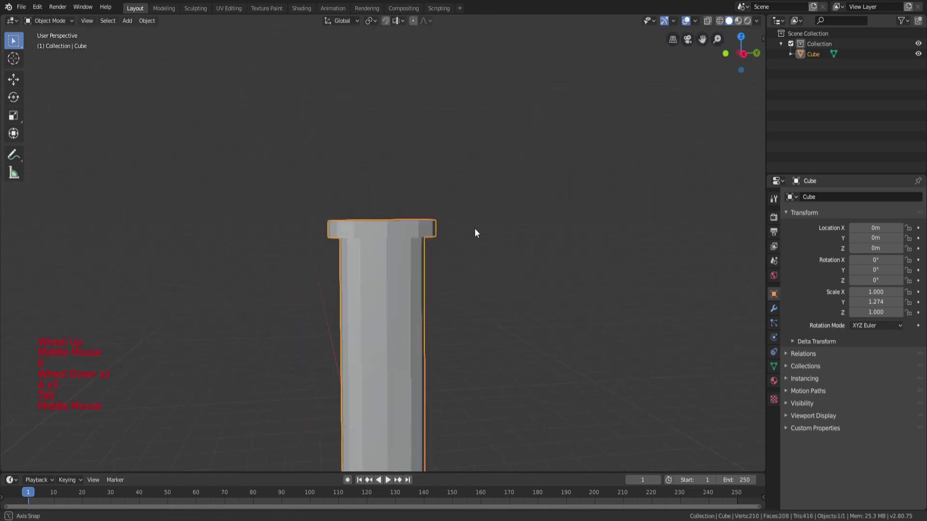
# In Edit Mode, select all vertices of the cap's top face and move them down to make the cap thinner
pyautogui.scroll(-2, 466, 230)
pyautogui.press('a')
pyautogui.press('a')
pyautogui.press('a')
pyautogui.click(419, 226)
pyautogui.press('Tab')
pyautogui.scroll(1, 418, 225)
pyautogui.press('a')
pyautogui.press('a')
pyautogui.press('a')
pyautogui.moveTo(418, 225); pyautogui.dragTo(416, 247, button='middle')
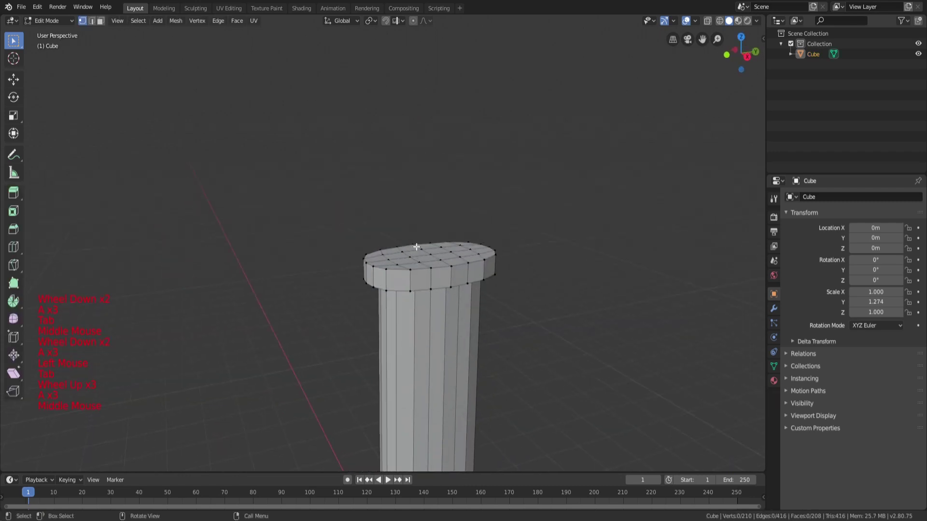
pyautogui.press('a')
pyautogui.press('a')
pyautogui.press('a')
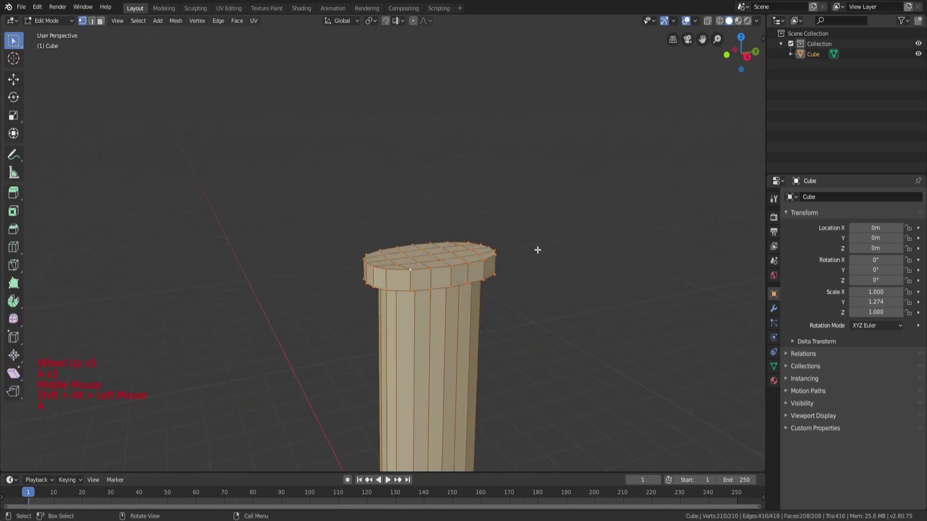
pyautogui.press('c')
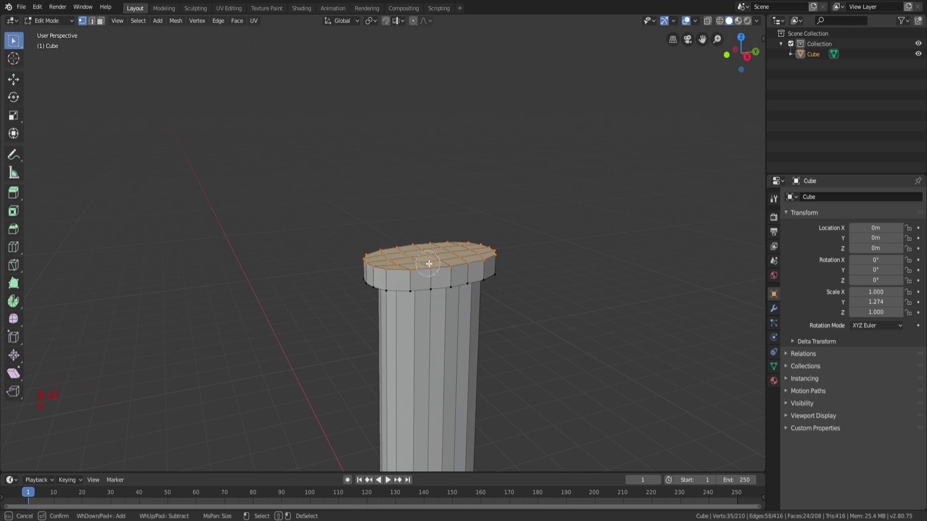
pyautogui.moveTo(488, 249); pyautogui.dragTo(483, 240, button='middle')
pyautogui.press('g')
# Extrude the cap's top face in place and scale it overall, along X and along Y into a wide, elongated oval
pyautogui.press('e')
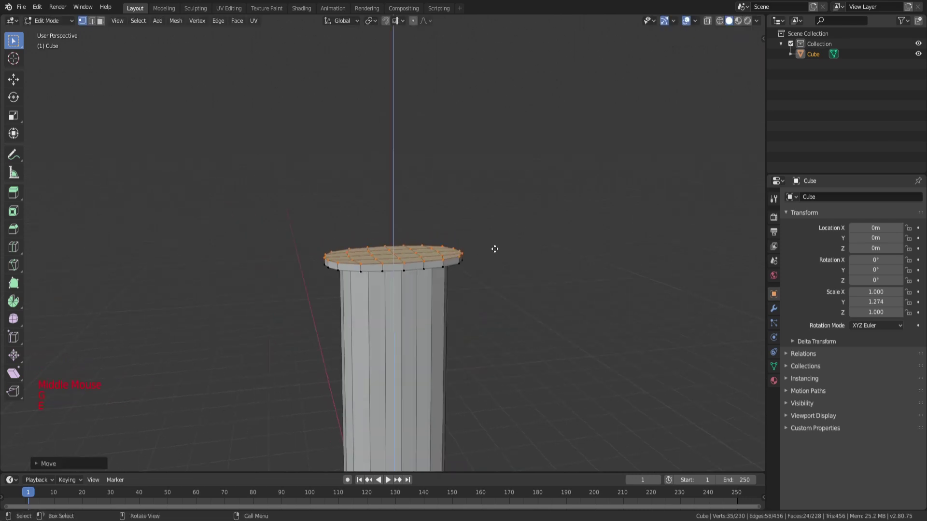
pyautogui.press('s')
pyautogui.click(562, 249)
pyautogui.moveTo(563, 248); pyautogui.dragTo(520, 172, button='middle')
pyautogui.press('s')
pyautogui.press('x')
pyautogui.click(641, 264)
pyautogui.moveTo(640, 264); pyautogui.dragTo(600, 264, button='middle')
pyautogui.press('s')
pyautogui.press('y')
pyautogui.click(653, 252)
# Extrude the widened oval face upward into a flat guard plate and return to Object Mode
pyautogui.moveTo(654, 253); pyautogui.dragTo(521, 198, button='middle')
pyautogui.press('e')
pyautogui.click(525, 239)
pyautogui.scroll(-1, 526, 238)
pyautogui.scroll(-2, 514, 213)
pyautogui.press('a')
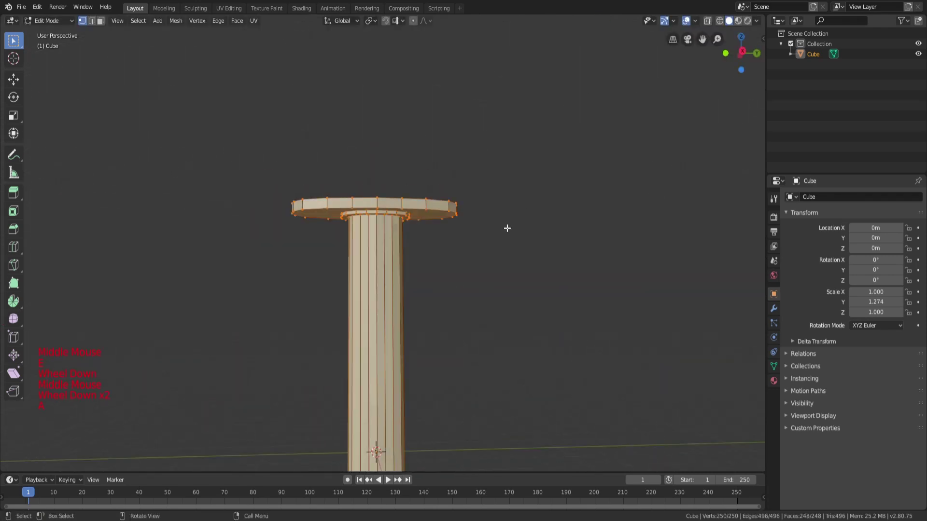
pyautogui.press('Tab')
pyautogui.scroll(-4, 483, 244)
pyautogui.press('a')
pyautogui.press('a')
pyautogui.press('a')
pyautogui.moveTo(458, 263); pyautogui.dragTo(493, 366, button='middle')
pyautogui.scroll(4, 476, 348)
# Enter Edit Mode and select the four central faces on top of the guard plate
pyautogui.click(454, 327)
pyautogui.press('Tab')
pyautogui.scroll(2, 456, 329)
pyautogui.press('a')
pyautogui.press('a')
pyautogui.press('a')
pyautogui.moveTo(457, 329); pyautogui.dragTo(416, 333, button='middle')
pyautogui.keyDown('shift'); pyautogui.moveTo(416, 333); pyautogui.dragTo(413, 271, button='middle'); pyautogui.keyUp('shift')
pyautogui.scroll(2, 413, 271)
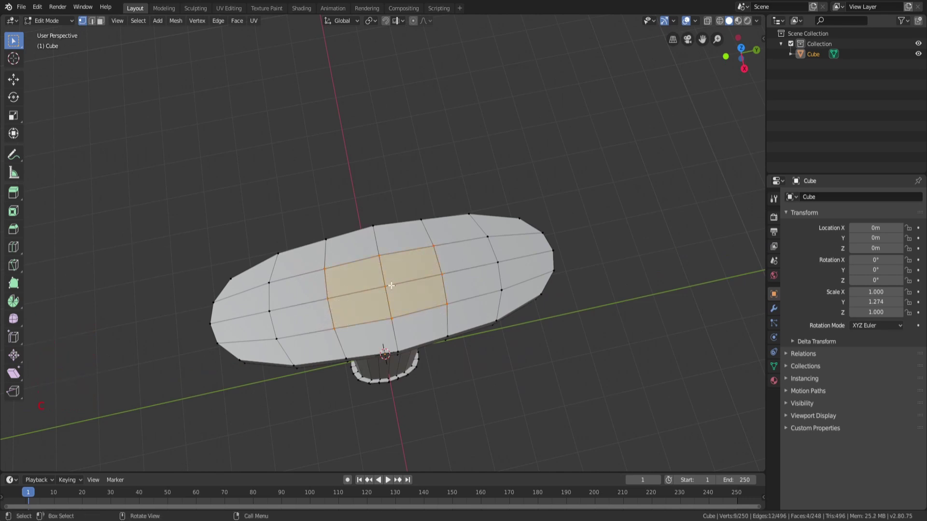
# Extrude the four central faces slightly upward and scale them to about 0.39 along X and 0.68 along Y
pyautogui.moveTo(391, 285); pyautogui.dragTo(525, 172, button='middle')
pyautogui.press('e')
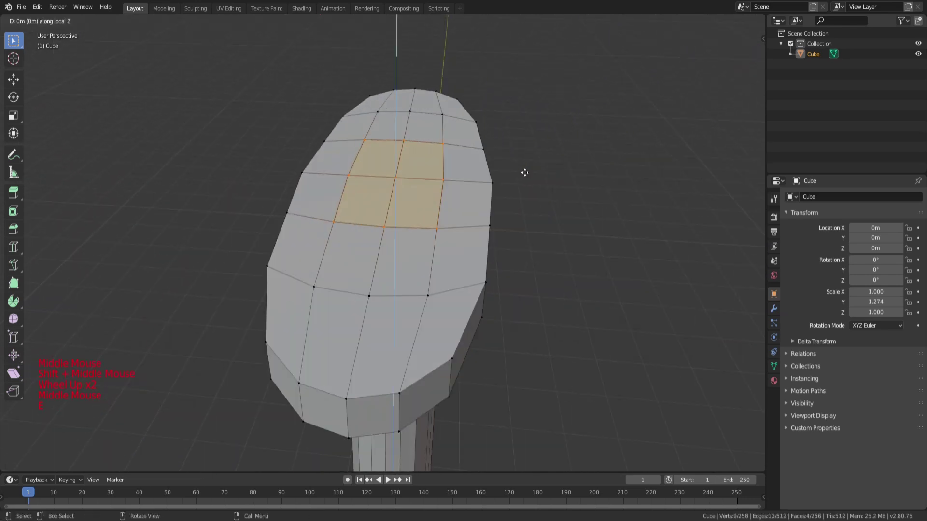
pyautogui.click(525, 167)
pyautogui.press('s')
pyautogui.press('x')
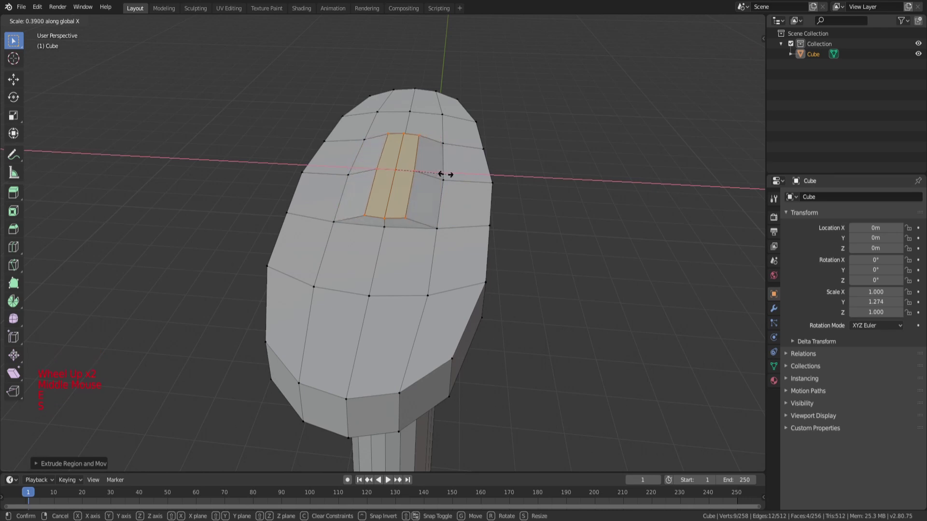
pyautogui.click(444, 174)
pyautogui.moveTo(559, 142); pyautogui.dragTo(482, 186, button='middle')
pyautogui.press('s')
pyautogui.press('y')
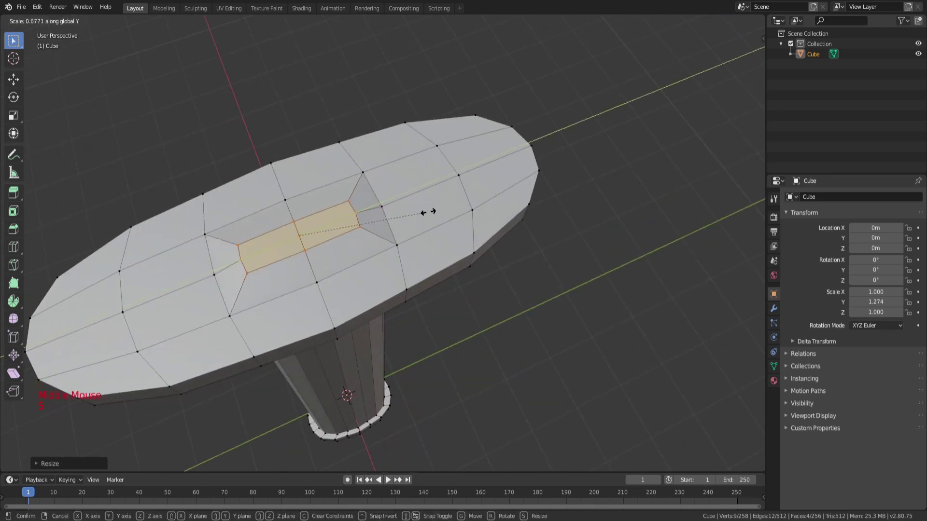
pyautogui.click(427, 211)
pyautogui.moveTo(427, 212); pyautogui.dragTo(387, 169, button='middle')
# Select the narrowed raised faces at the guard's centre and extrude them upward by about 0.11 m
pyautogui.press('a')
pyautogui.press('a')
pyautogui.press('a')
pyautogui.press('c')
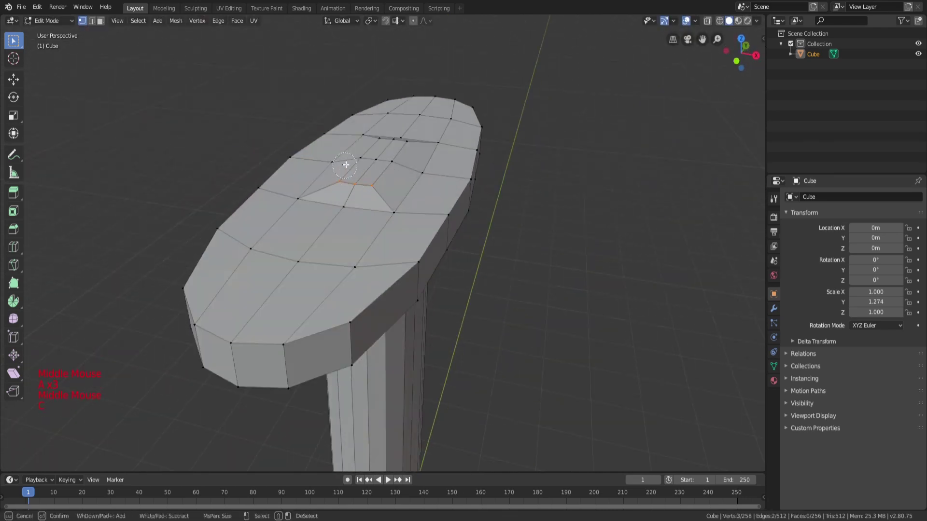
pyautogui.rightClick(400, 151)
pyautogui.moveTo(424, 146); pyautogui.dragTo(382, 155, button='middle')
pyautogui.press('e')
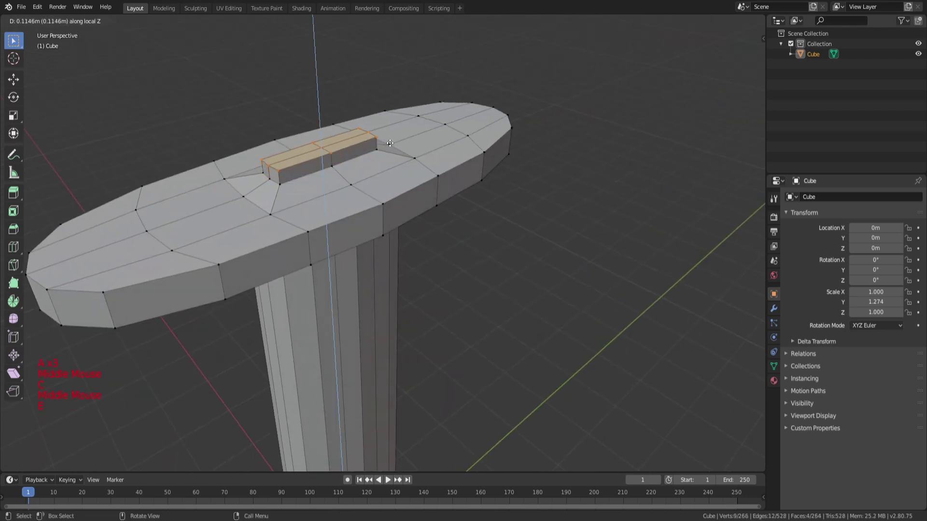
pyautogui.click(391, 141)
# Scale the raised block's top face along Y and X to taper its sides, and return to Object Mode
pyautogui.moveTo(504, 123); pyautogui.dragTo(407, 158, button='middle')
pyautogui.press('s')
pyautogui.press('y')
pyautogui.click(427, 149)
pyautogui.press('s')
pyautogui.press('x')
pyautogui.click(504, 144)
pyautogui.press('a')
pyautogui.press('Tab')
pyautogui.scroll(-3, 444, 143)
pyautogui.scroll(4, 394, 203)
# In Edit Mode, add two crosswise loop cuts, each slid close to one end of the raised block
pyautogui.press('Tab')
pyautogui.press('a')
pyautogui.scroll(1, 394, 207)
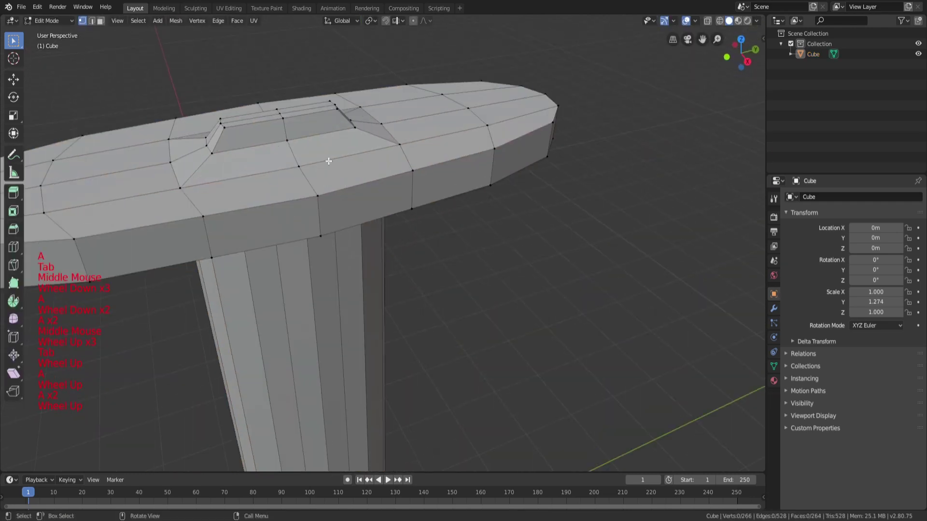
pyautogui.press('a')
pyautogui.press('a')
pyautogui.scroll(1, 327, 157)
pyautogui.moveTo(326, 158); pyautogui.dragTo(284, 157, button='middle')
pyautogui.press('a')
pyautogui.press('a')
pyautogui.press('a')
pyautogui.moveTo(271, 220); pyautogui.dragTo(285, 218, button='middle')
pyautogui.hotkey('ctrl', 'r')
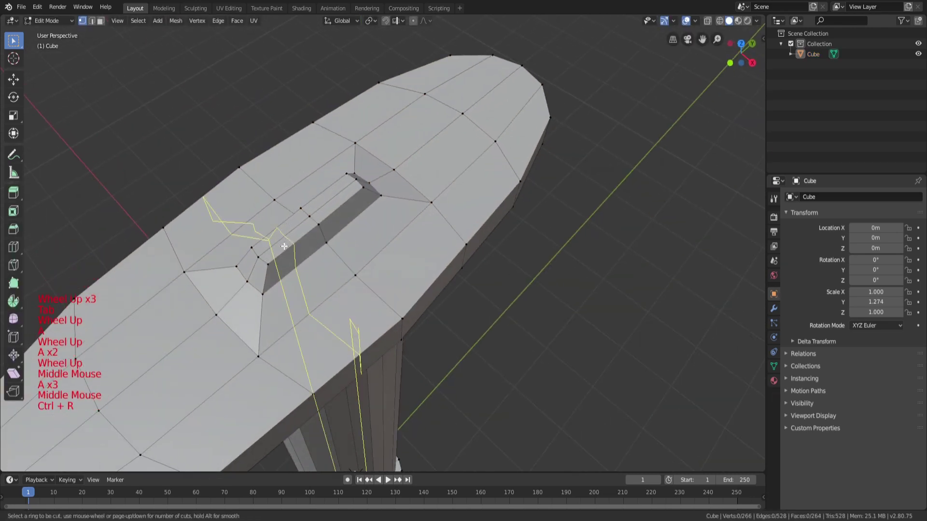
pyautogui.click(280, 251)
pyautogui.click(271, 269)
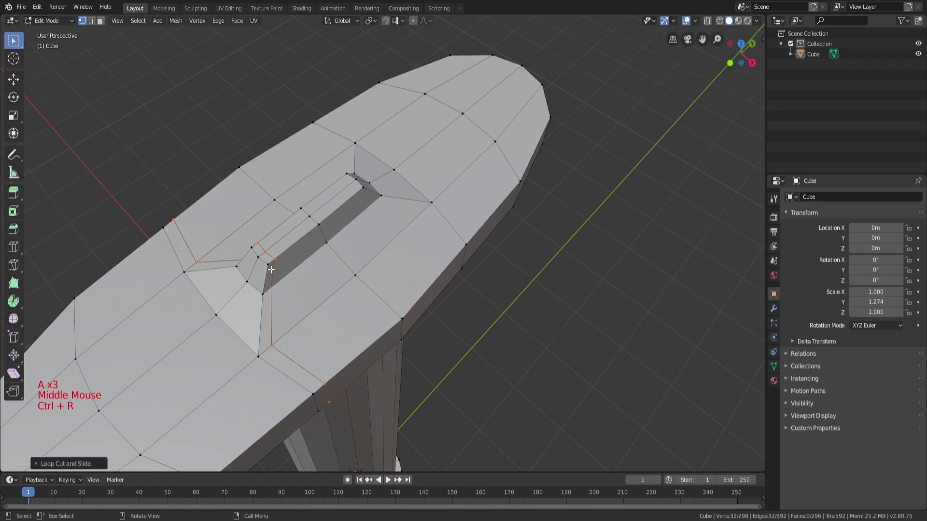
pyautogui.hotkey('ctrl', 'r')
pyautogui.click(346, 209)
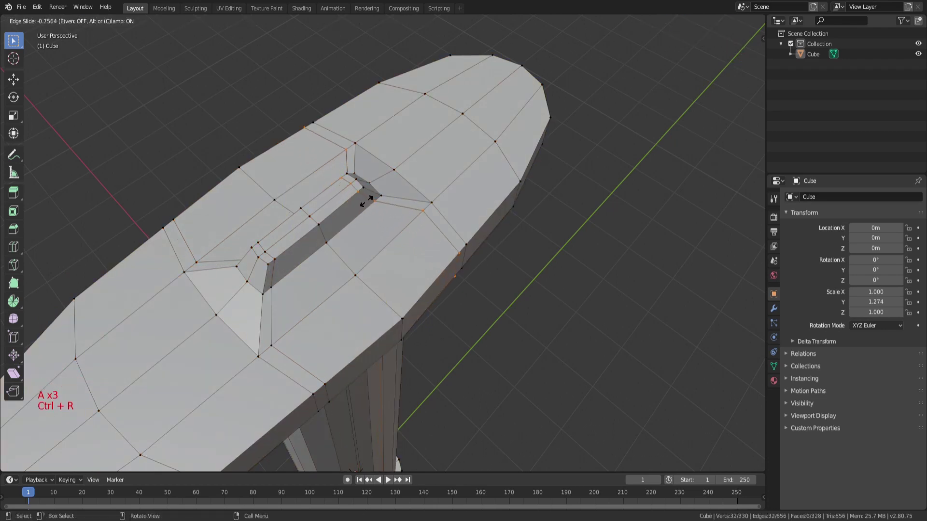
pyautogui.click(367, 200)
# Add two lengthwise loop cuts, each slid toward one long edge of the raised block
pyautogui.moveTo(368, 200); pyautogui.dragTo(314, 261, button='middle')
pyautogui.press('a')
pyautogui.press('a')
pyautogui.press('a')
pyautogui.hotkey('ctrl', 'r')
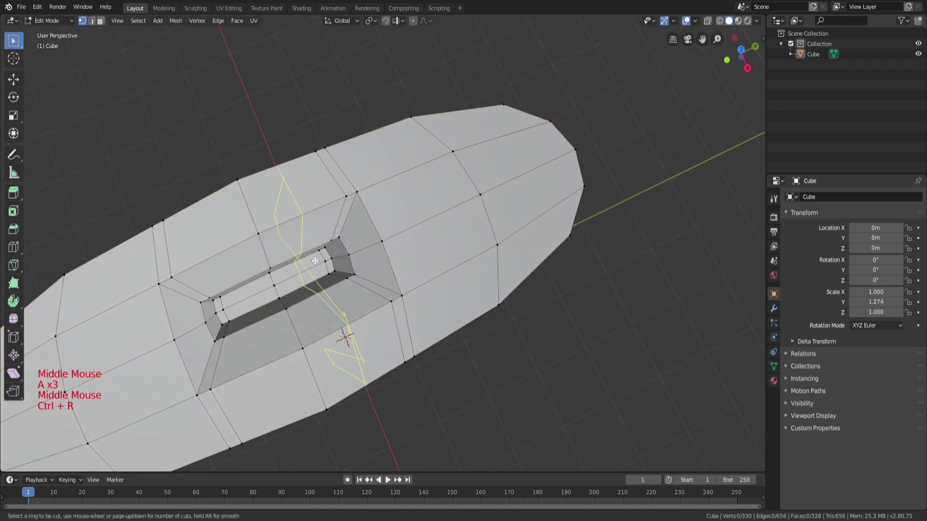
pyautogui.click(324, 253)
pyautogui.click(330, 250)
pyautogui.press('a')
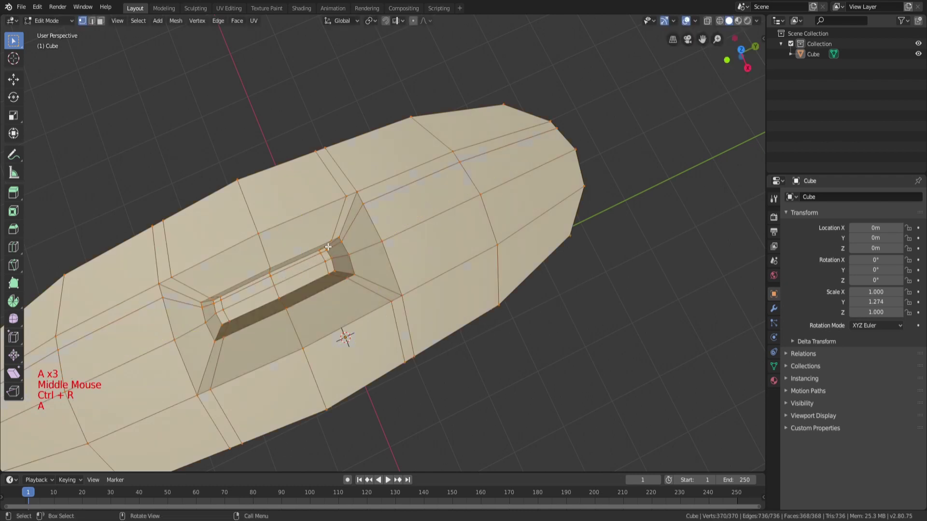
pyautogui.press('a')
pyautogui.press('a')
pyautogui.press('ctrl+super+r')
pyautogui.hotkey('ctrl', 'r')
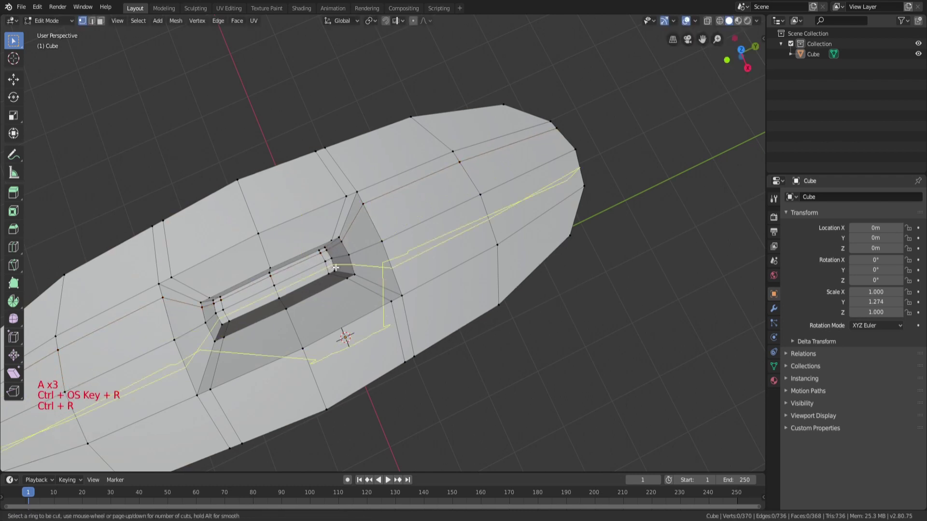
pyautogui.click(334, 266)
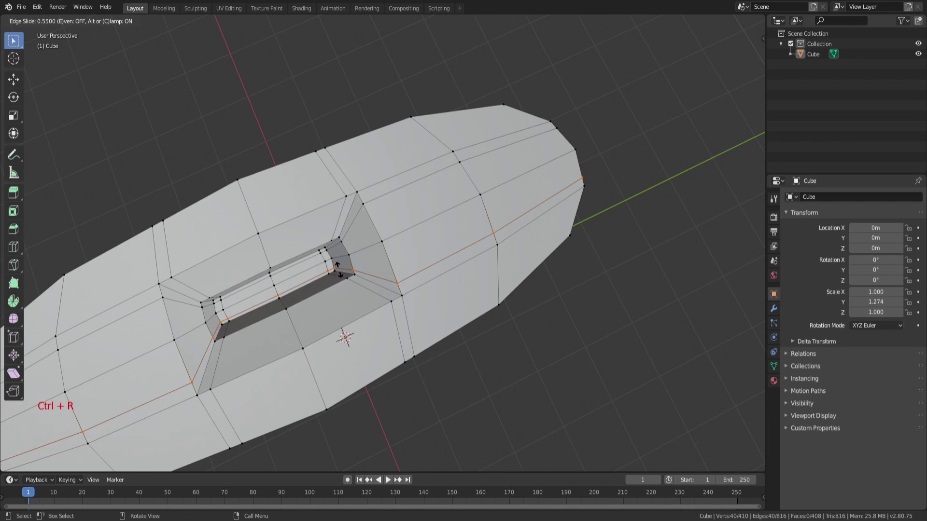
pyautogui.click(338, 268)
# Select the four inner faces on top of the raised block and switch back to vertex selection
pyautogui.press('a')
pyautogui.press('a')
pyautogui.press('a')
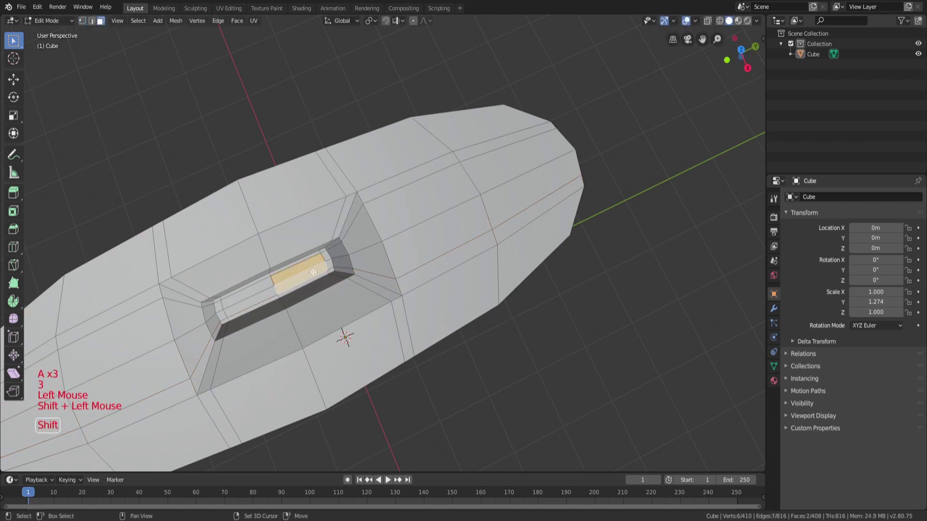
pyautogui.press('1')
pyautogui.moveTo(371, 276); pyautogui.dragTo(372, 225, button='middle')
pyautogui.scroll(-7, 373, 223)
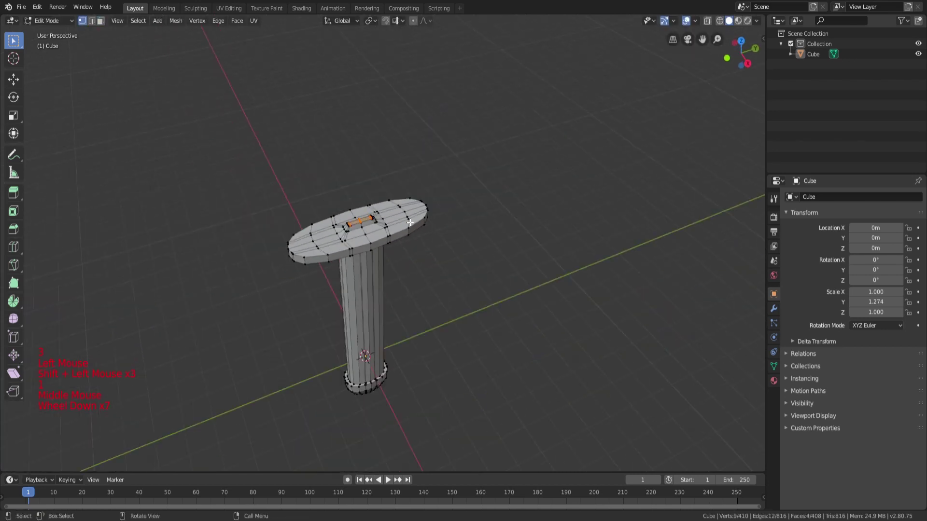
# Extrude the selected inner faces upward into a narrow blade above the guard and return to Object Mode
pyautogui.press('e')
pyautogui.click(431, 132)
pyautogui.press('a')
pyautogui.scroll(-3, 443, 159)
pyautogui.press('a')
pyautogui.press('a')
pyautogui.press('Tab')
pyautogui.moveTo(444, 161)
pyautogui.mouseDown(button='middle')
pyautogui.moveTo(430, 136)
pyautogui.moveTo(374, 165)
pyautogui.moveTo(424, 294)
pyautogui.moveTo(466, 184)
pyautogui.moveTo(430, 251)
pyautogui.mouseUp(button='middle')
# In Edit Mode, select the vertices at the blade's tip, move them up to lengthen the blade and return to Object Mode
pyautogui.press('Tab')
pyautogui.scroll(4, 432, 166)
pyautogui.press('a')
pyautogui.press('a')
pyautogui.press('a')
pyautogui.scroll(-3, 400, 157)
pyautogui.scroll(1, 386, 162)
pyautogui.press('c')
pyautogui.scroll(-2, 465, 184)
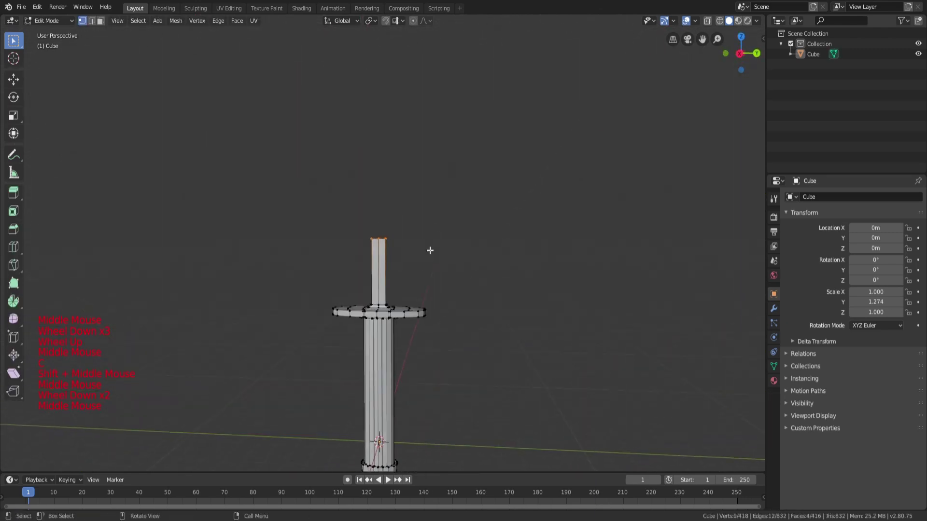
pyautogui.press('g')
pyautogui.click(449, 143)
pyautogui.press('a')
pyautogui.press('Tab')
# In wireframe view in Edit Mode, box-select the sword's half on the positive Y side and delete its vertices
pyautogui.moveTo(445, 166); pyautogui.dragTo(462, 205, button='middle')
pyautogui.press('Tab')
pyautogui.press('a')
pyautogui.press('a')
pyautogui.press('a')
pyautogui.scroll(3, 435, 285)
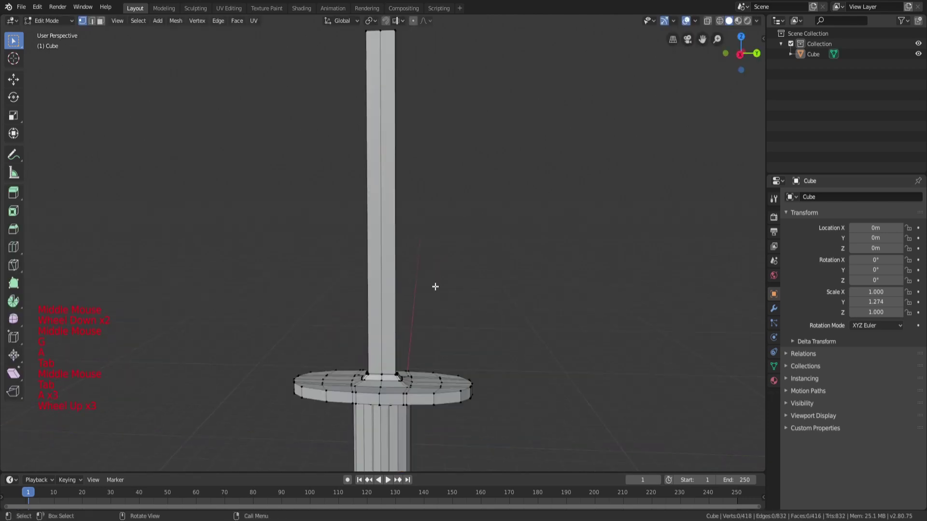
pyautogui.moveTo(435, 375)
pyautogui.keyDown('shift'); pyautogui.mouseDown(button='middle')
pyautogui.moveTo(439, 294)
pyautogui.moveTo(445, 317)
pyautogui.moveTo(434, 259)
pyautogui.moveTo(411, 230)
pyautogui.mouseUp(button='middle'); pyautogui.keyUp('shift')
pyautogui.scroll(-3, 441, 297)
pyautogui.press('z')
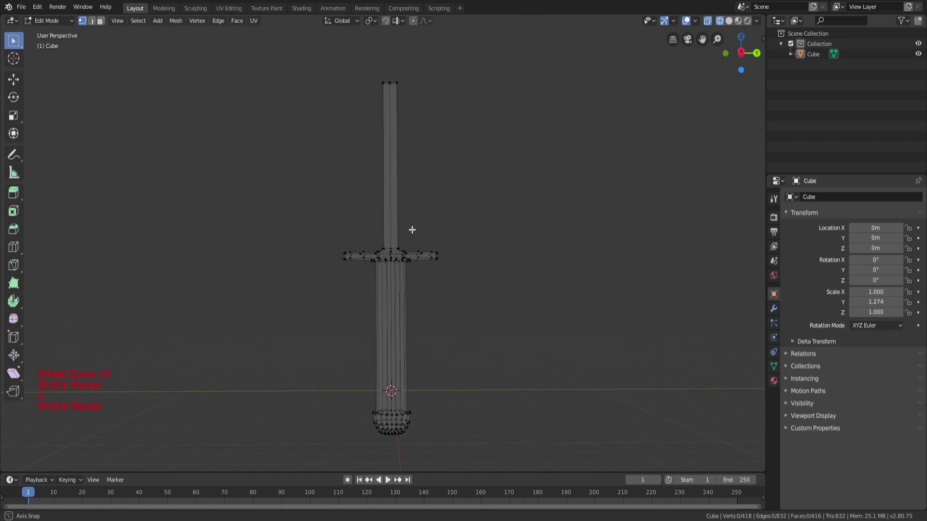
pyautogui.press('b')
pyautogui.moveTo(395, 56); pyautogui.dragTo(499, 459)
pyautogui.press('x')
pyautogui.click(453, 386)
pyautogui.moveTo(451, 339); pyautogui.dragTo(438, 345, button='middle')
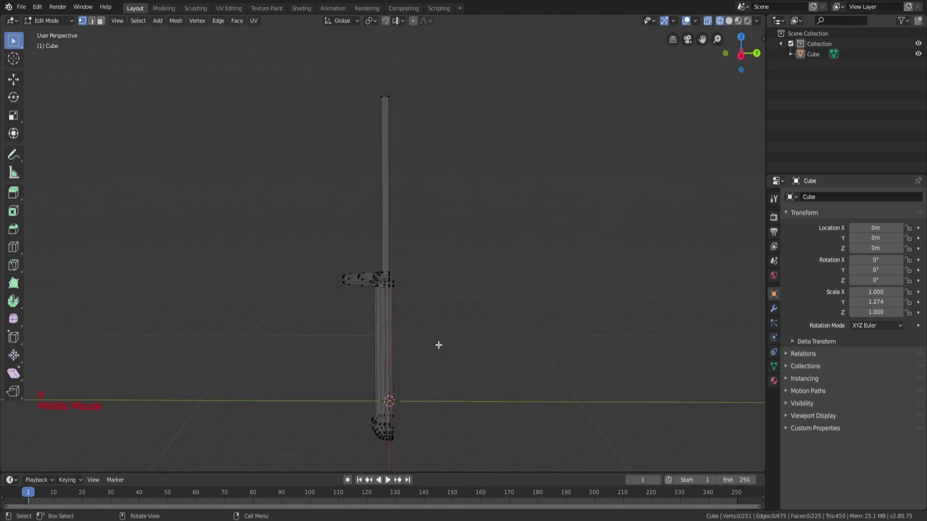
# Circle-select the leftover vertices protruding past the cut edge of the grip and pommel and delete them
pyautogui.scroll(2, 438, 345)
pyautogui.press('c')
pyautogui.keyDown('shift'); pyautogui.moveTo(409, 314); pyautogui.dragTo(449, 201, button='middle'); pyautogui.keyUp('shift')
pyautogui.scroll(1, 451, 374)
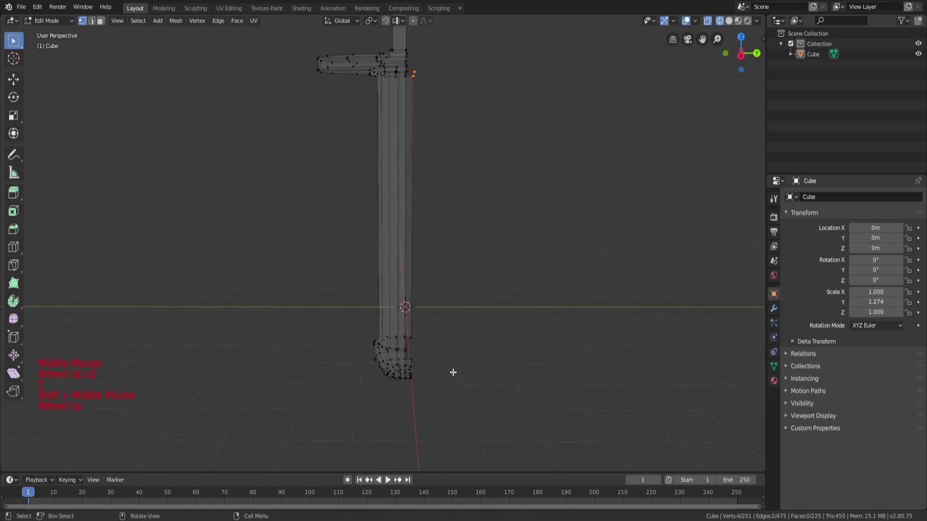
pyautogui.moveTo(451, 375); pyautogui.dragTo(429, 337, button='middle')
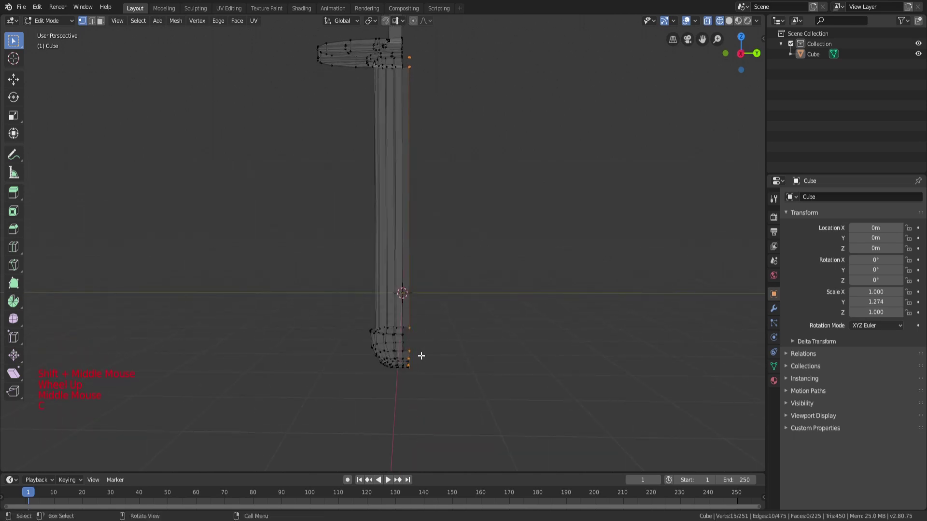
pyautogui.press('x')
pyautogui.click(423, 355)
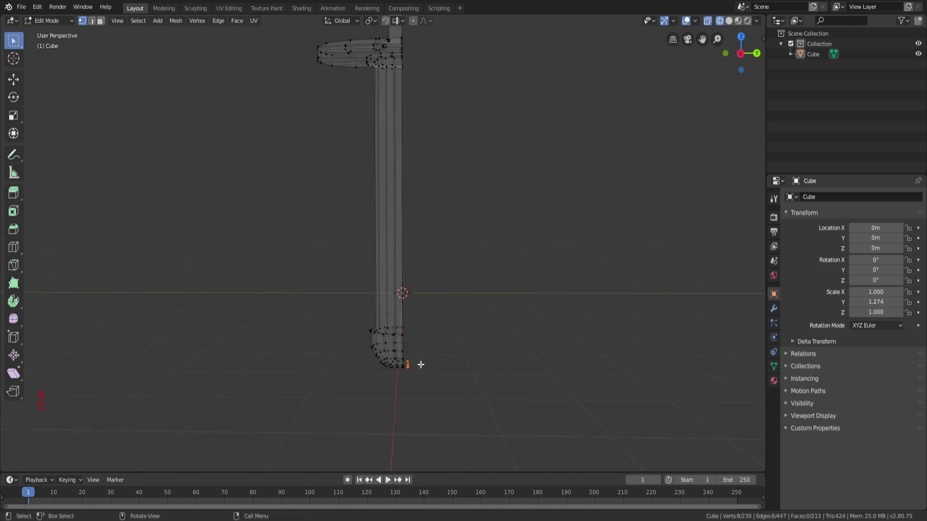
# Delete the selected stray vertices beside the pommel, switch to solid shading and return to Object Mode
pyautogui.press('x')
pyautogui.click(424, 362)
pyautogui.press('z')
pyautogui.scroll(-2, 428, 209)
pyautogui.press('a')
pyautogui.press('a')
pyautogui.press('a')
pyautogui.press('Tab')
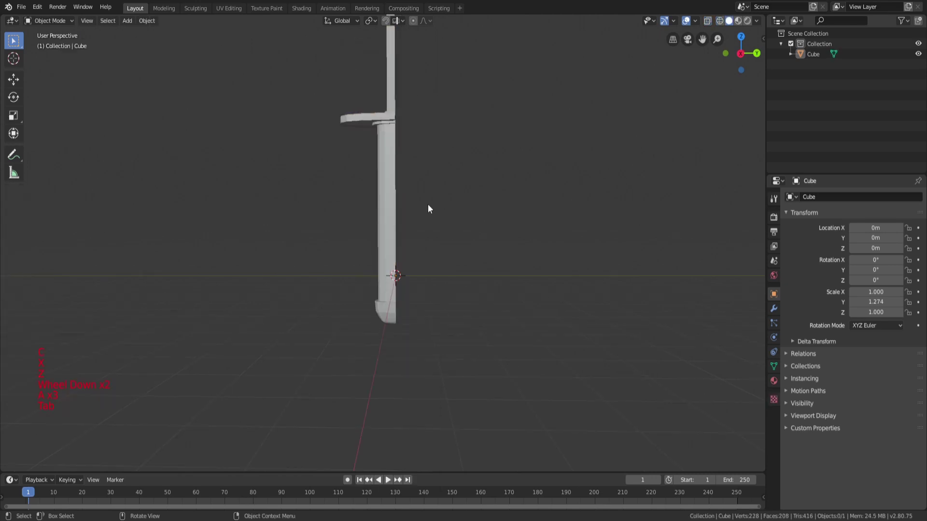
# Add a Mirror modifier to the half sword with only the Y axis enabled
pyautogui.scroll(-2, 407, 267)
pyautogui.moveTo(428, 208); pyautogui.dragTo(407, 227, button='middle')
pyautogui.scroll(-2, 406, 267)
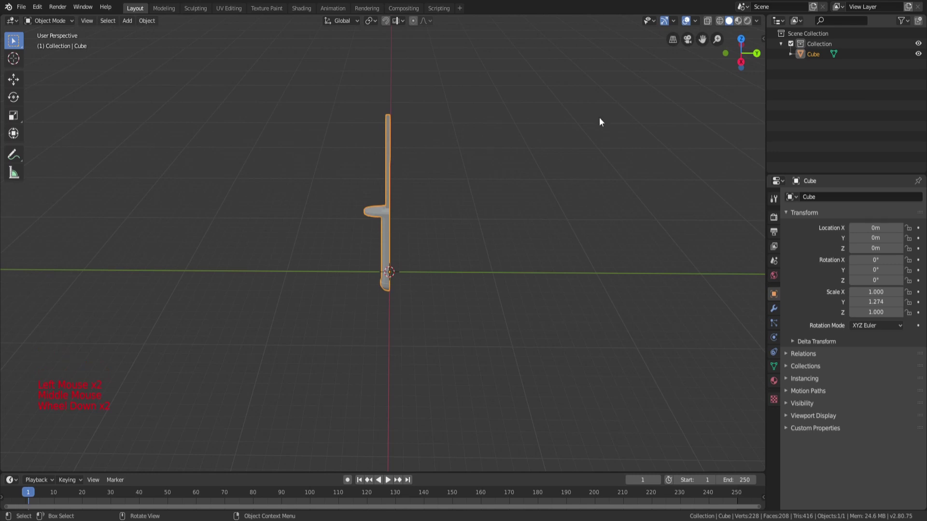
pyautogui.click(772, 308)
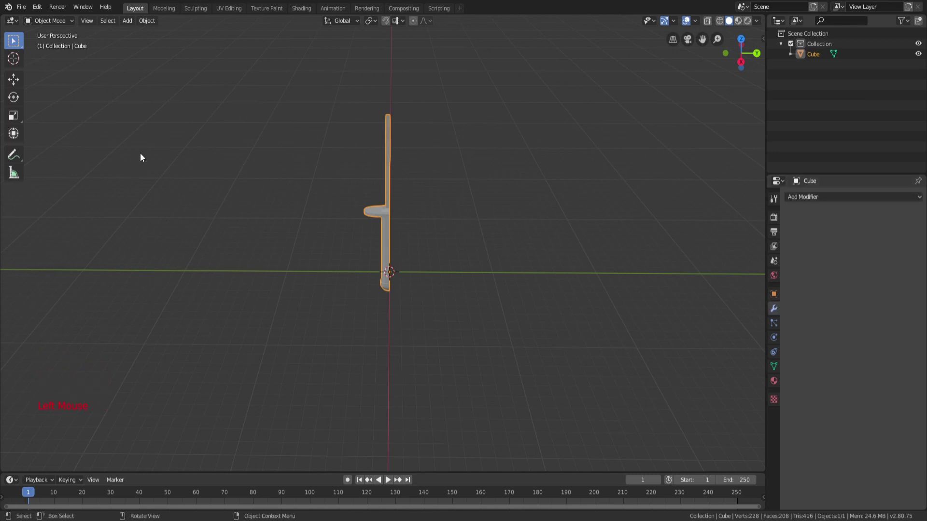
pyautogui.click(806, 195)
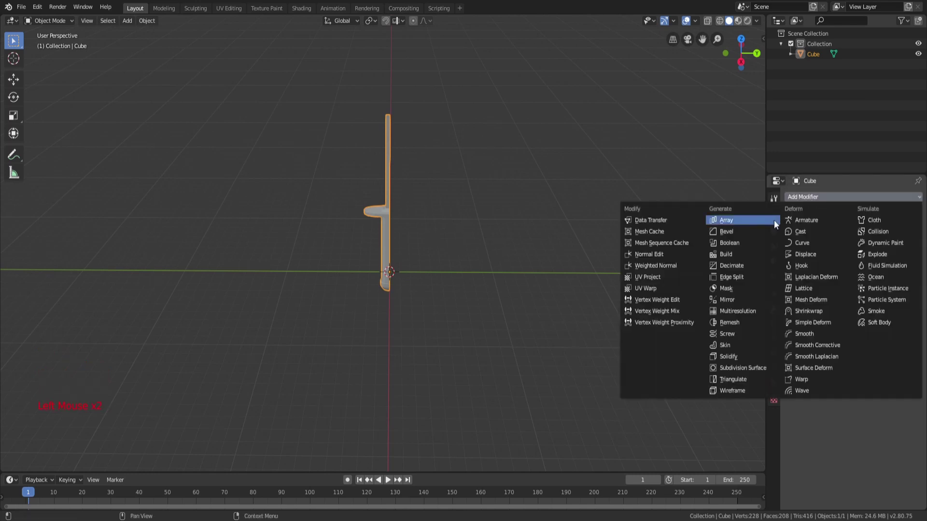
pyautogui.click(731, 299)
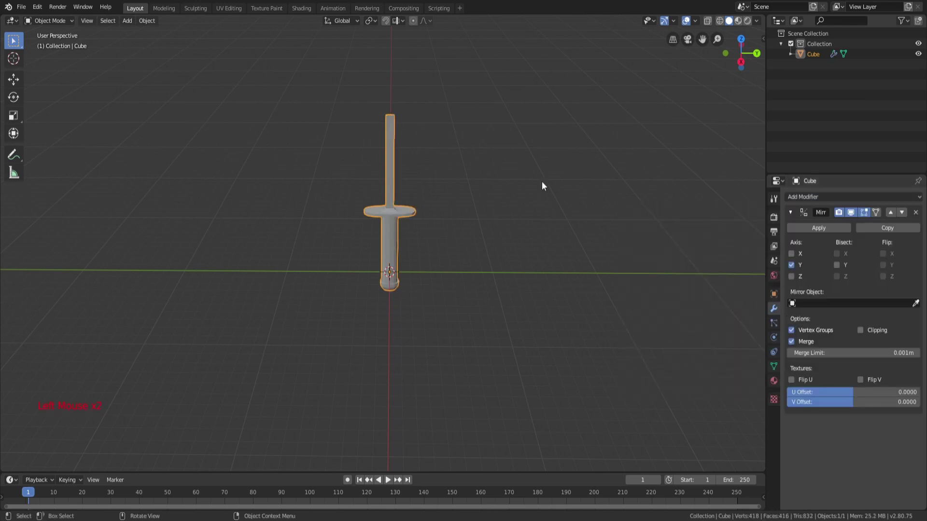
# Inspect the mirrored sword along its centre seam from several angles in Object Mode and Edit Mode
pyautogui.scroll(5, 507, 198)
pyautogui.moveTo(440, 223); pyautogui.dragTo(424, 261, button='middle')
pyautogui.click(414, 243)
pyautogui.scroll(-1, 435, 247)
pyautogui.scroll(2, 412, 301)
pyautogui.scroll(-3, 401, 195)
pyautogui.moveTo(410, 301); pyautogui.dragTo(359, 139, button='middle')
pyautogui.press('Tab')
pyautogui.press('a')
pyautogui.press('a')
pyautogui.press('a')
pyautogui.scroll(4, 459, 223)
pyautogui.scroll(-5, 540, 222)
pyautogui.press('Tab')
pyautogui.press('a')
pyautogui.press('a')
pyautogui.press('a')
pyautogui.scroll(3, 500, 222)
pyautogui.click(501, 226)
pyautogui.press('Tab')
pyautogui.scroll(3, 431, 237)
pyautogui.press('a')
pyautogui.press('a')
pyautogui.press('a')
pyautogui.scroll(-3, 359, 139)
pyautogui.press('Tab')
pyautogui.scroll(-4, 383, 166)
pyautogui.press('Tab')
pyautogui.scroll(3, 425, 193)
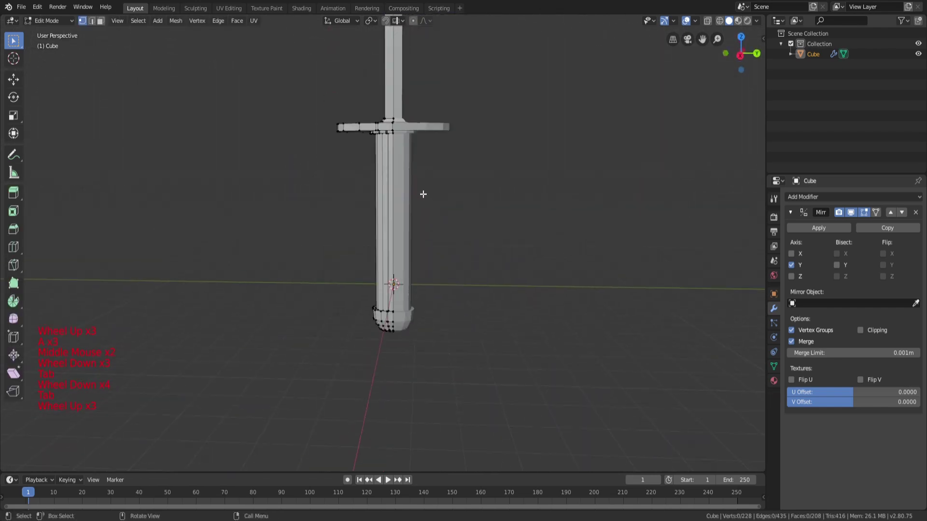
# Examine the guard around the base of the blade, where the two mirrored halves meet
pyautogui.moveTo(424, 192); pyautogui.dragTo(427, 226, button='middle')
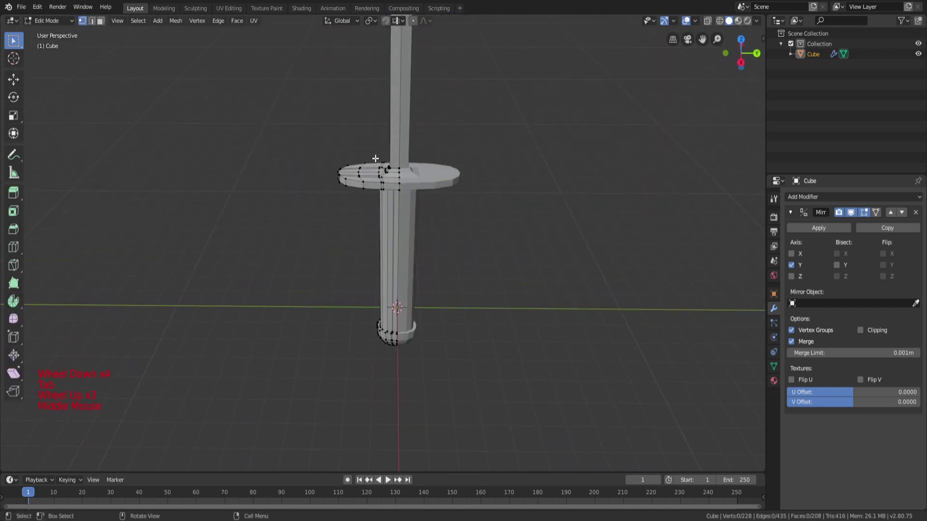
pyautogui.scroll(1, 343, 154)
pyautogui.moveTo(384, 176); pyautogui.dragTo(426, 208, button='middle')
pyautogui.scroll(3, 463, 202)
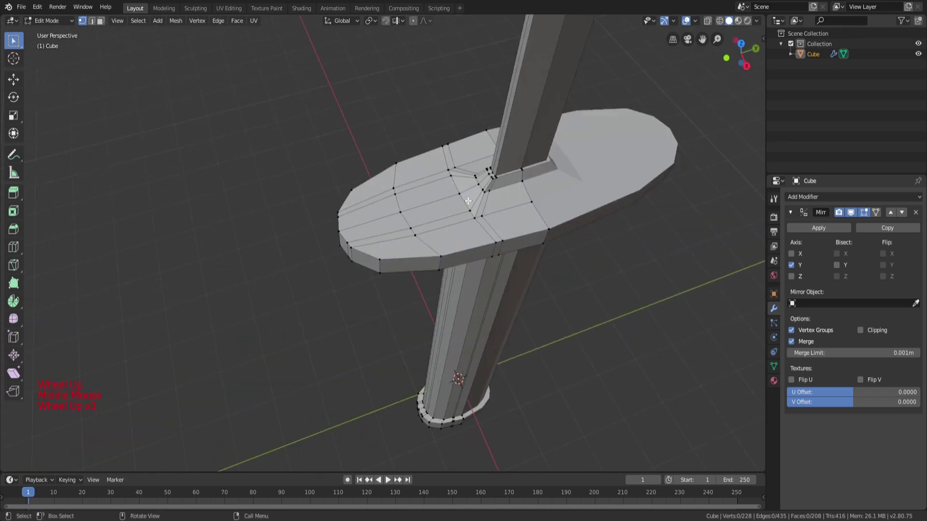
pyautogui.moveTo(490, 197); pyautogui.dragTo(347, 224, button='middle')
pyautogui.scroll(-2, 491, 192)
pyautogui.scroll(-1, 449, 137)
pyautogui.press('Tab')
# In Edit Mode, circle-select the vertices around the blade's base on the guard and move them along the X axis
pyautogui.press('Tab')
pyautogui.press('a')
pyautogui.press('a')
pyautogui.press('a')
pyautogui.scroll(2, 429, 178)
pyautogui.scroll(1, 442, 151)
pyautogui.scroll(2, 211, 203)
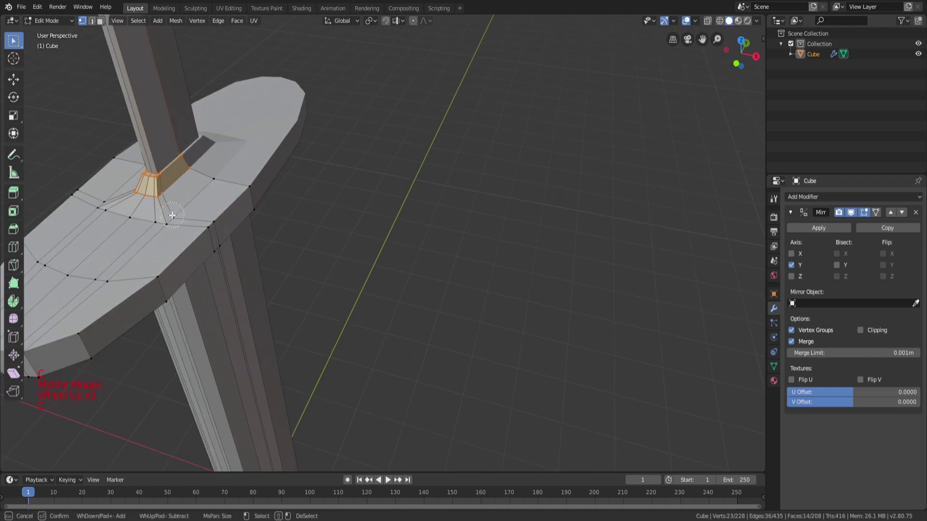
pyautogui.moveTo(174, 203); pyautogui.dragTo(213, 192, button='middle')
pyautogui.press('g')
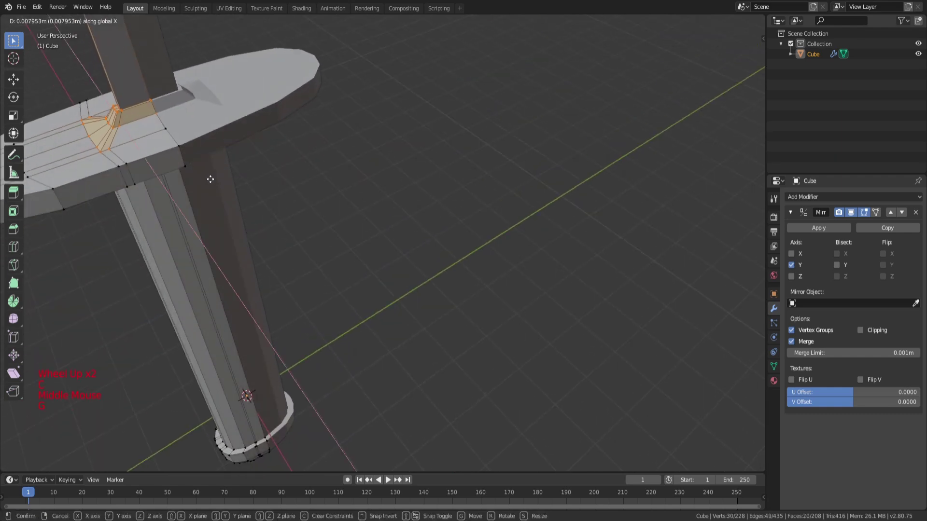
pyautogui.click(205, 180)
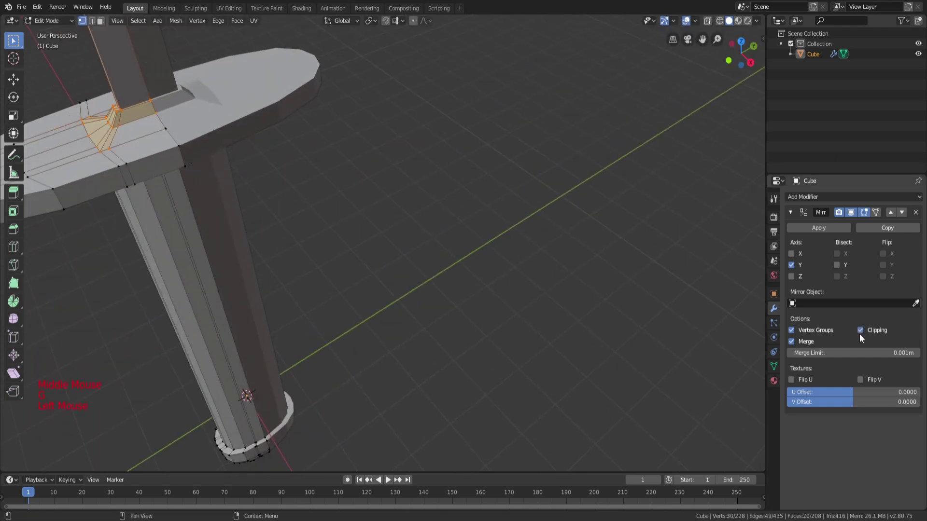
# Enable Clipping on the Mirror modifier and move the selected blade-base vertices again
pyautogui.moveTo(193, 202); pyautogui.dragTo(186, 211, button='middle')
pyautogui.press('g')
pyautogui.click(161, 218)
pyautogui.scroll(-4, 212, 170)
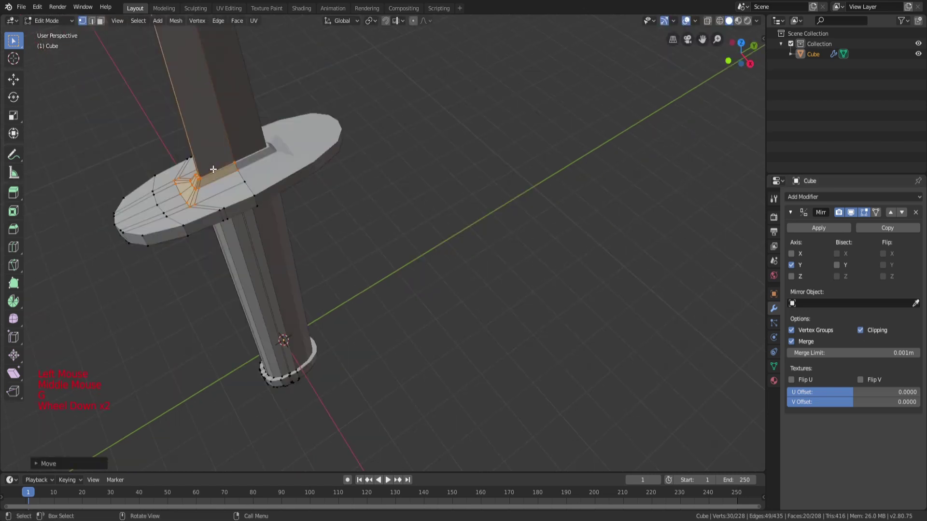
pyautogui.scroll(-3, 328, 145)
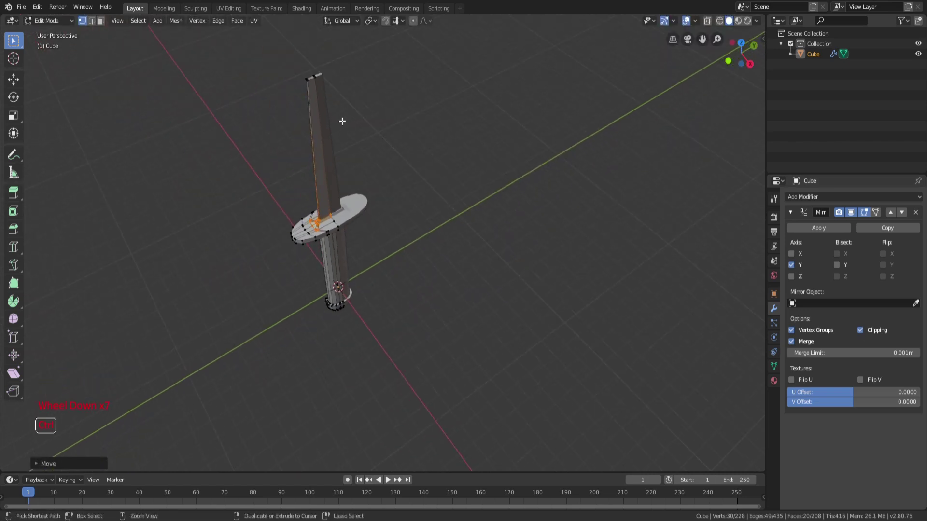
# Add the vertices at the blade's tip to the selection, move them with the base vertices and return to Object Mode
pyautogui.rightClick(307, 71)
pyautogui.scroll(4, 385, 151)
pyautogui.press('g')
pyautogui.click(381, 157)
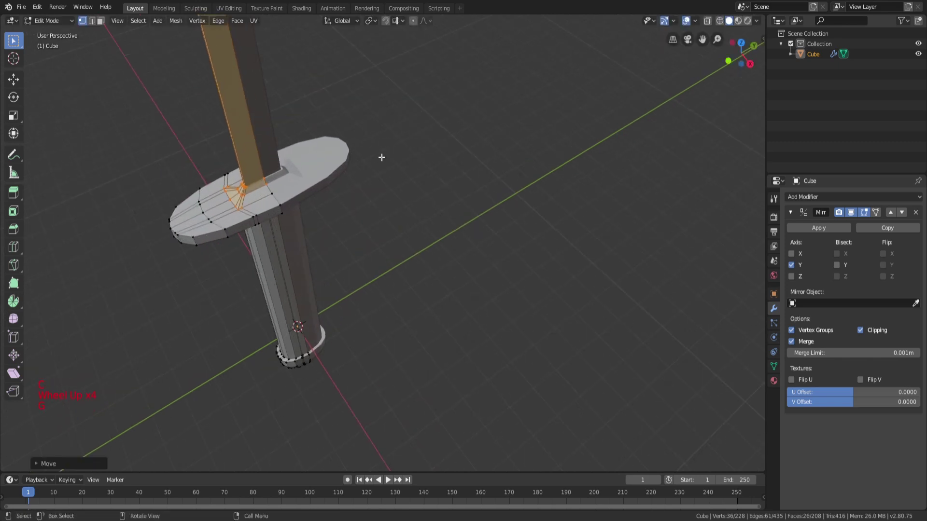
pyautogui.scroll(-4, 339, 120)
pyautogui.moveTo(381, 157); pyautogui.dragTo(399, 124, button='middle')
pyautogui.press('a')
pyautogui.press('Tab')
pyautogui.scroll(-5, 410, 147)
# In Edit Mode, circle-select the blade's edge vertices at its base and tip, move them along Y and return to Object Mode
pyautogui.press('a')
pyautogui.press('a')
pyautogui.press('a')
pyautogui.moveTo(423, 168); pyautogui.dragTo(405, 195, button='middle')
pyautogui.scroll(3, 406, 196)
pyautogui.scroll(1, 405, 196)
pyautogui.press('Tab')
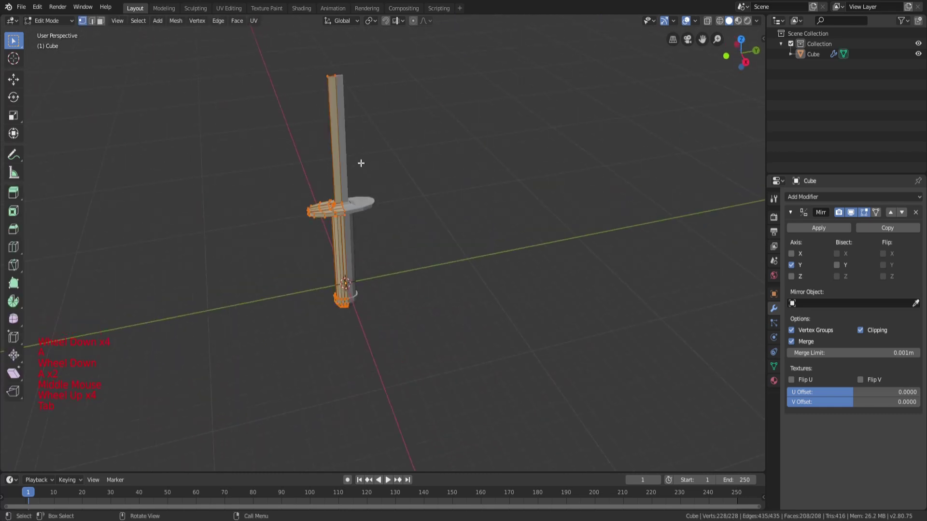
pyautogui.press('a')
pyautogui.press('a')
pyautogui.scroll(5, 361, 163)
pyautogui.moveTo(361, 163); pyautogui.dragTo(240, 219, button='middle')
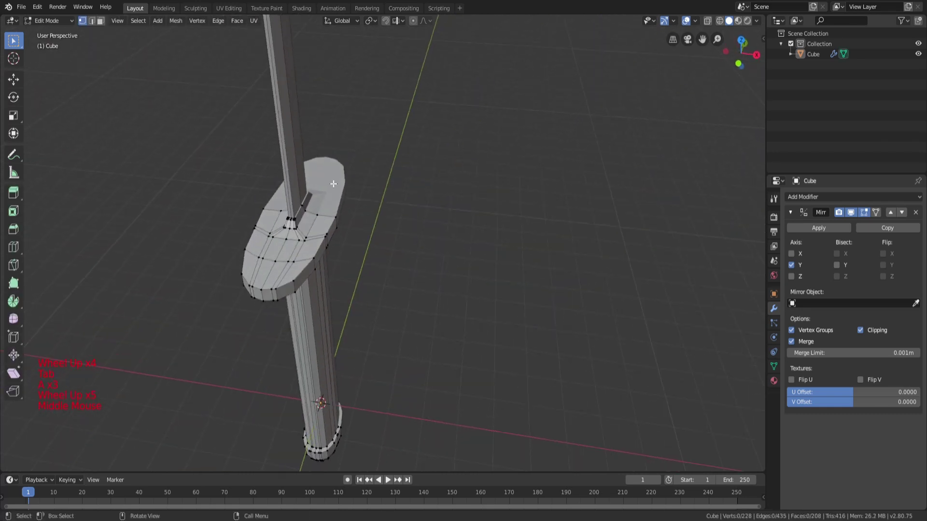
pyautogui.scroll(2, 240, 219)
pyautogui.press('c')
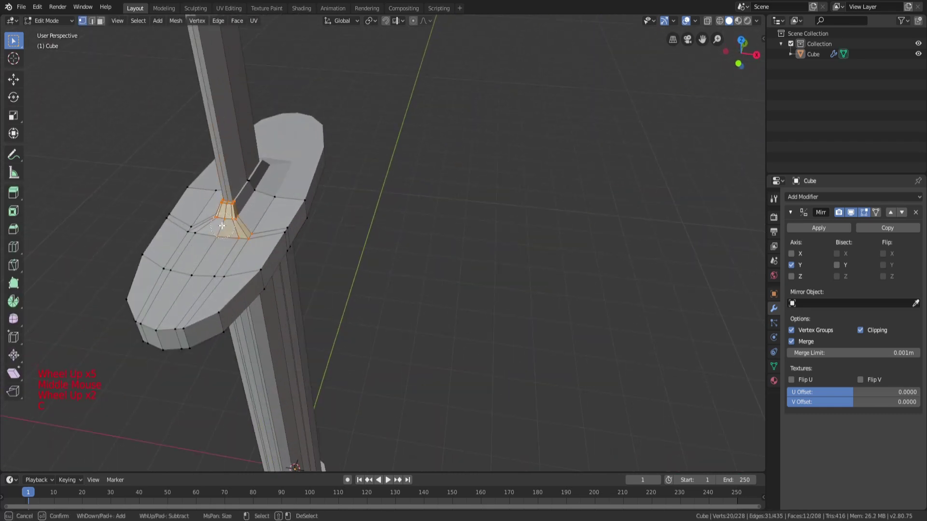
pyautogui.rightClick(199, 226)
pyautogui.scroll(-4, 198, 226)
pyautogui.moveTo(319, 82); pyautogui.dragTo(305, 115, button='middle')
pyautogui.scroll(-2, 304, 115)
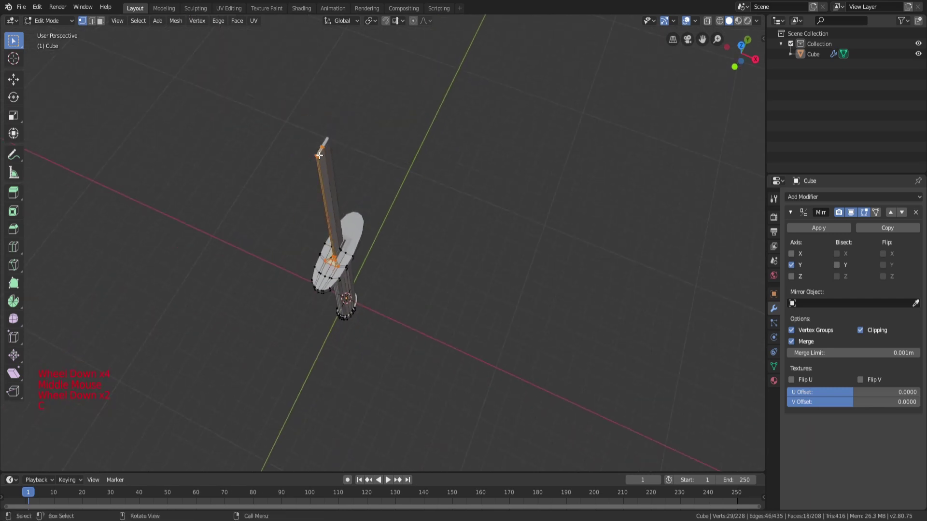
pyautogui.scroll(5, 319, 159)
pyautogui.keyDown('shift'); pyautogui.moveTo(322, 206); pyautogui.dragTo(408, 191, button='middle'); pyautogui.keyUp('shift')
pyautogui.moveTo(407, 190)
pyautogui.mouseDown(button='middle')
pyautogui.moveTo(405, 147)
pyautogui.moveTo(571, 192)
pyautogui.moveTo(512, 191)
pyautogui.moveTo(393, 155)
pyautogui.moveTo(399, 149)
pyautogui.moveTo(451, 250)
pyautogui.moveTo(454, 190)
pyautogui.moveTo(390, 97)
pyautogui.moveTo(384, 222)
pyautogui.moveTo(616, 158)
pyautogui.moveTo(339, 354)
pyautogui.mouseUp(button='middle')
pyautogui.scroll(2, 406, 147)
pyautogui.press('g')
pyautogui.press('y')
pyautogui.click(402, 147)
pyautogui.scroll(-3, 403, 147)
pyautogui.press('a')
pyautogui.scroll(-5, 402, 147)
pyautogui.press('Tab')
# In Edit Mode, circle-select the blade's tip vertices, move them up along Z to lengthen the blade and return to Object Mode
pyautogui.scroll(-3, 422, 174)
pyautogui.press('a')
pyautogui.press('a')
pyautogui.press('a')
pyautogui.press('Tab')
pyautogui.scroll(2, 395, 222)
pyautogui.press('a')
pyautogui.press('a')
pyautogui.press('a')
pyautogui.scroll(1, 377, 145)
pyautogui.press('c')
pyautogui.scroll(-2, 339, 354)
pyautogui.press('g')
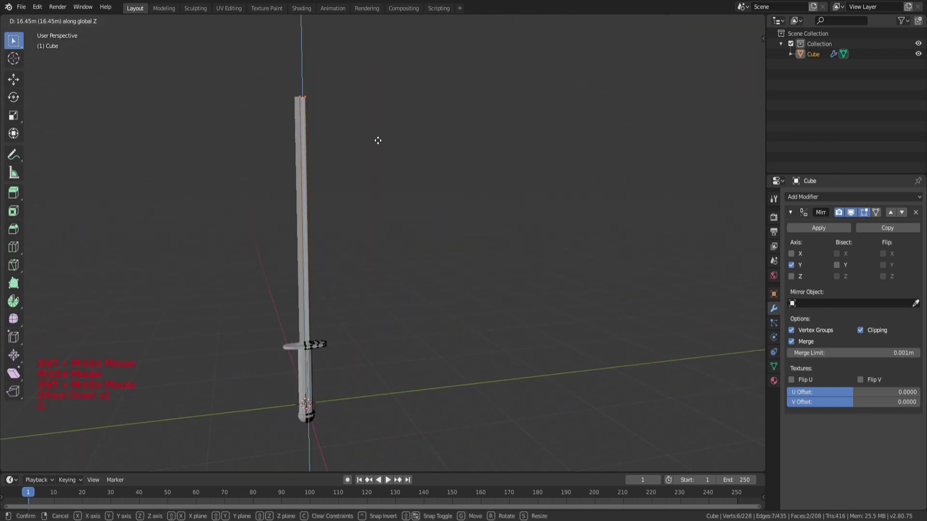
pyautogui.click(383, 186)
pyautogui.press('a')
pyautogui.press('a')
pyautogui.press('a')
pyautogui.press('Tab')
pyautogui.scroll(-1, 403, 199)
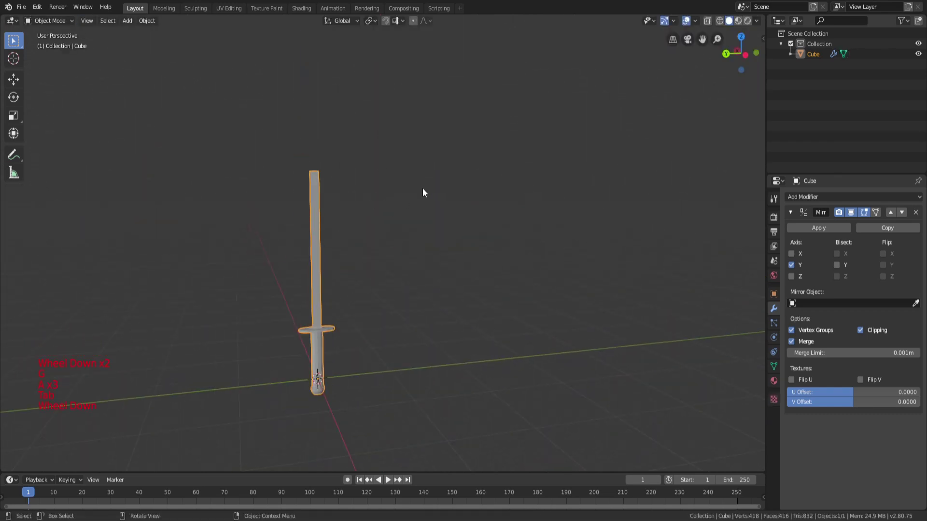
# Inspect the proportions of the lengthened blade, guard and grip from several angles
pyautogui.press('Tab')
pyautogui.scroll(1, 392, 266)
pyautogui.keyDown('shift'); pyautogui.moveTo(380, 257); pyautogui.dragTo(379, 287, button='middle'); pyautogui.keyUp('shift')
pyautogui.press('Tab')
pyautogui.scroll(1, 404, 276)
pyautogui.press('a')
pyautogui.moveTo(393, 328)
pyautogui.keyDown('shift'); pyautogui.mouseDown(button='middle')
pyautogui.moveTo(458, 262)
pyautogui.moveTo(438, 207)
pyautogui.moveTo(415, 286)
pyautogui.moveTo(349, 363)
pyautogui.moveTo(292, 374)
pyautogui.moveTo(391, 402)
pyautogui.moveTo(486, 367)
pyautogui.moveTo(481, 303)
pyautogui.moveTo(463, 247)
pyautogui.moveTo(452, 384)
pyautogui.moveTo(406, 321)
pyautogui.mouseUp(button='middle'); pyautogui.keyUp('shift')
pyautogui.scroll(2, 459, 263)
pyautogui.click(344, 219)
pyautogui.scroll(-4, 401, 268)
pyautogui.keyDown('ctrl'); pyautogui.scroll(-1, 401, 268); pyautogui.keyUp('ctrl')
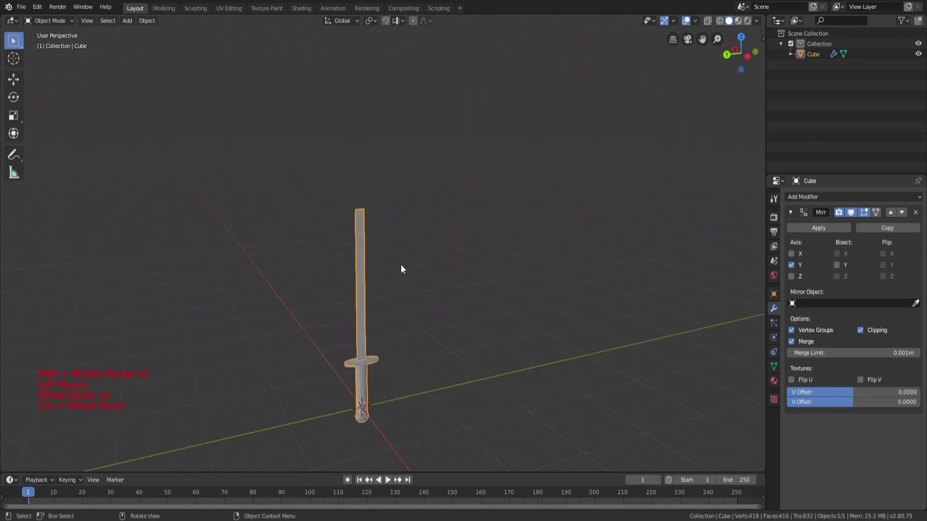
pyautogui.scroll(-2, 454, 357)
pyautogui.scroll(4, 378, 245)
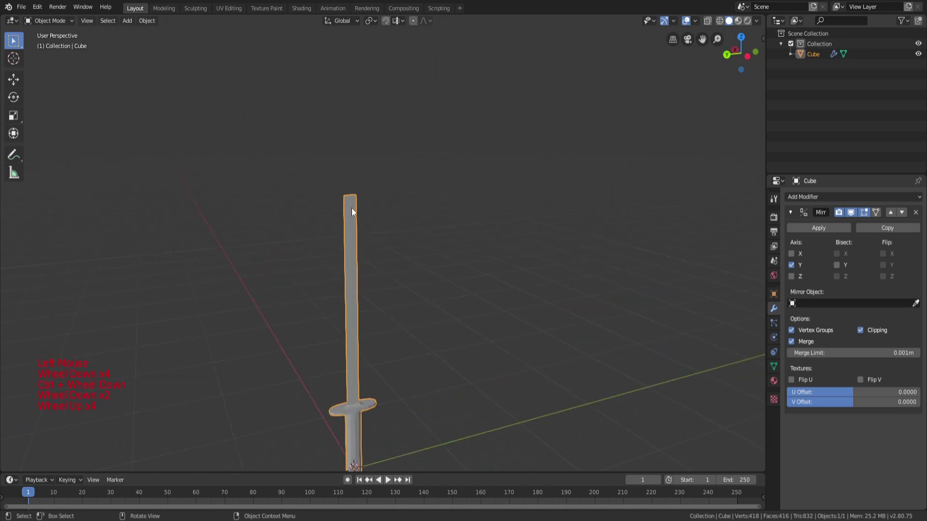
pyautogui.moveTo(351, 207); pyautogui.dragTo(344, 199, button='middle')
pyautogui.keyDown('shift'); pyautogui.scroll(-5, 394, 318); pyautogui.keyUp('shift')
pyautogui.keyDown('shift'); pyautogui.moveTo(393, 319); pyautogui.dragTo(400, 280, button='middle'); pyautogui.keyUp('shift')
pyautogui.scroll(-3, 418, 322)
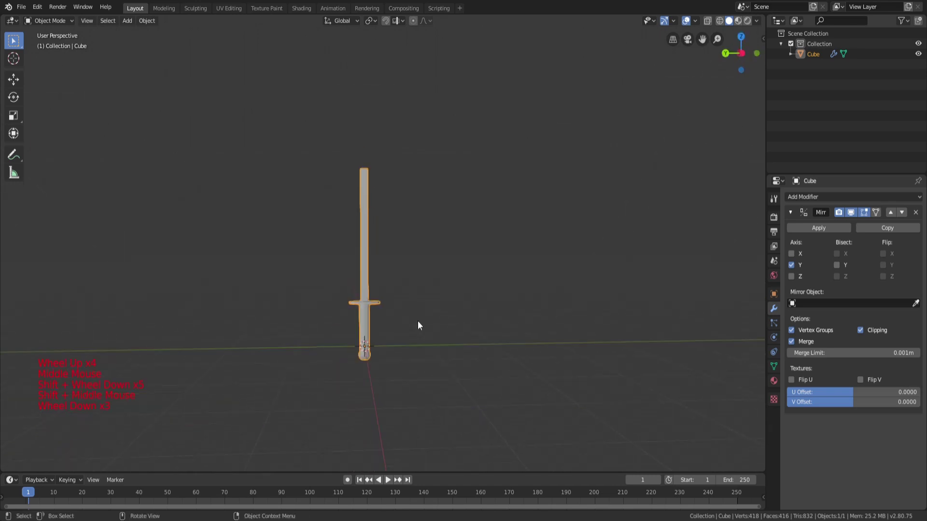
pyautogui.moveTo(418, 323); pyautogui.dragTo(352, 225, button='middle')
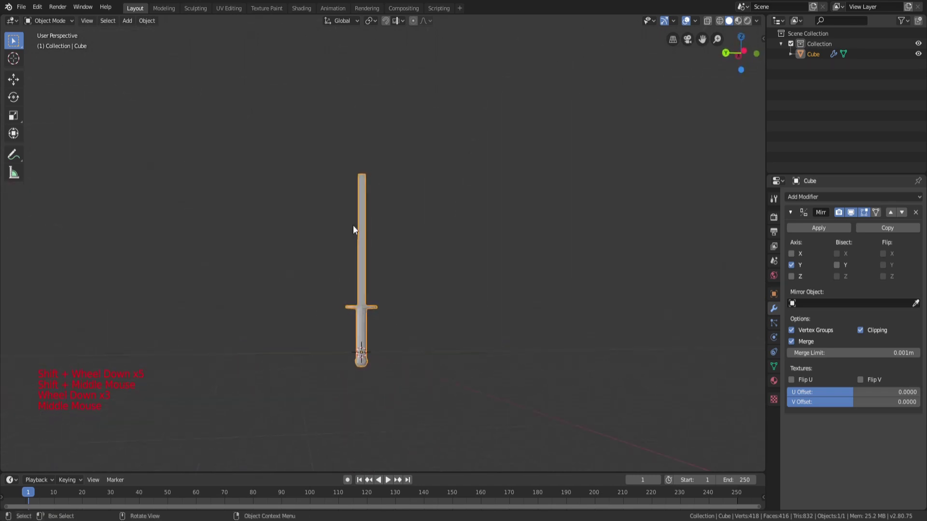
# Apply the Mirror modifier in Object Mode and reopen the sword mesh in Edit Mode
pyautogui.scroll(4, 363, 134)
pyautogui.press('Tab')
pyautogui.keyDown('shift'); pyautogui.moveTo(363, 124); pyautogui.dragTo(393, 341, button='middle'); pyautogui.keyUp('shift')
pyautogui.scroll(9, 401, 296)
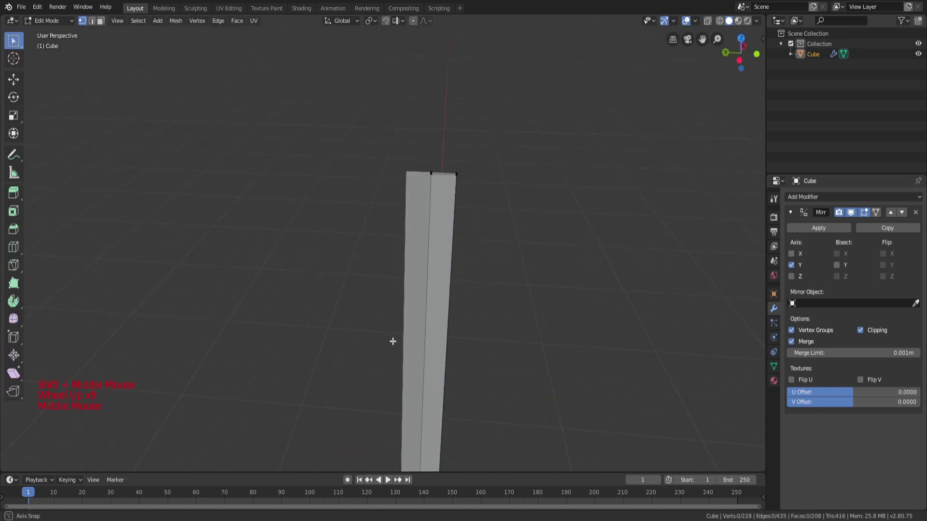
pyautogui.keyDown('shift'); pyautogui.moveTo(456, 193); pyautogui.dragTo(333, 350, button='middle'); pyautogui.keyUp('shift')
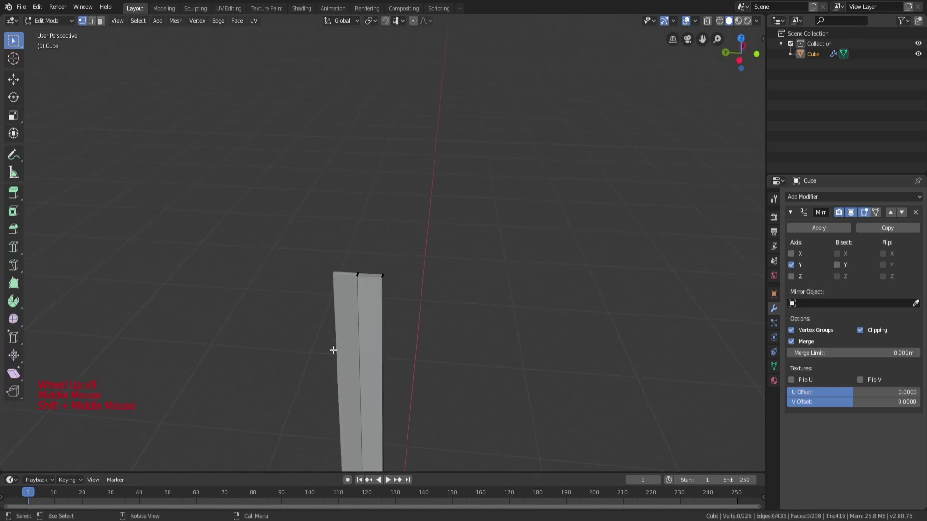
pyautogui.click(820, 228)
pyautogui.press('Tab')
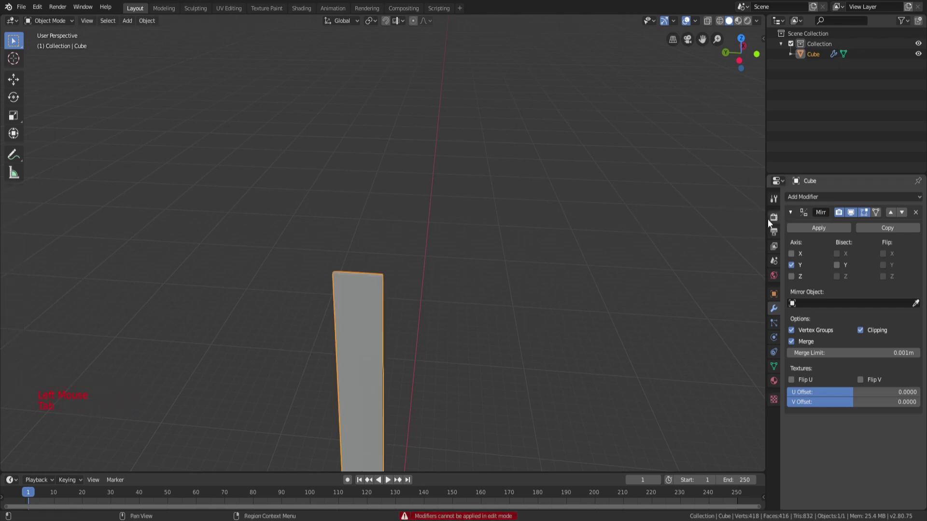
pyautogui.doubleClick(818, 227)
pyautogui.press('Tab')
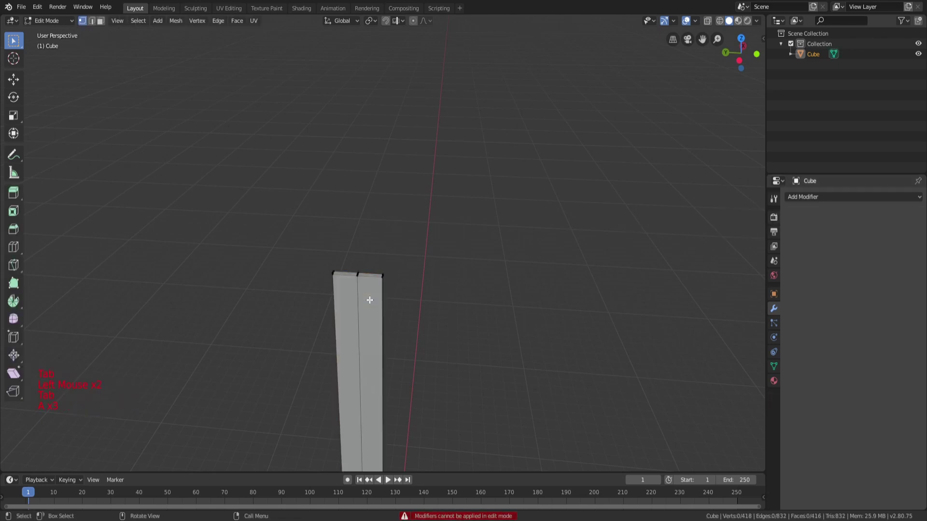
# Examine the full sword mesh and the blade's tip at different distances in Object Mode and Edit Mode
pyautogui.scroll(-6, 369, 300)
pyautogui.press('Tab')
pyautogui.scroll(-3, 370, 309)
pyautogui.press('Tab')
pyautogui.press('Tab')
pyautogui.scroll(-5, 369, 309)
pyautogui.scroll(7, 408, 321)
pyautogui.press('a')
pyautogui.press('a')
pyautogui.press('a')
pyautogui.scroll(6, 375, 292)
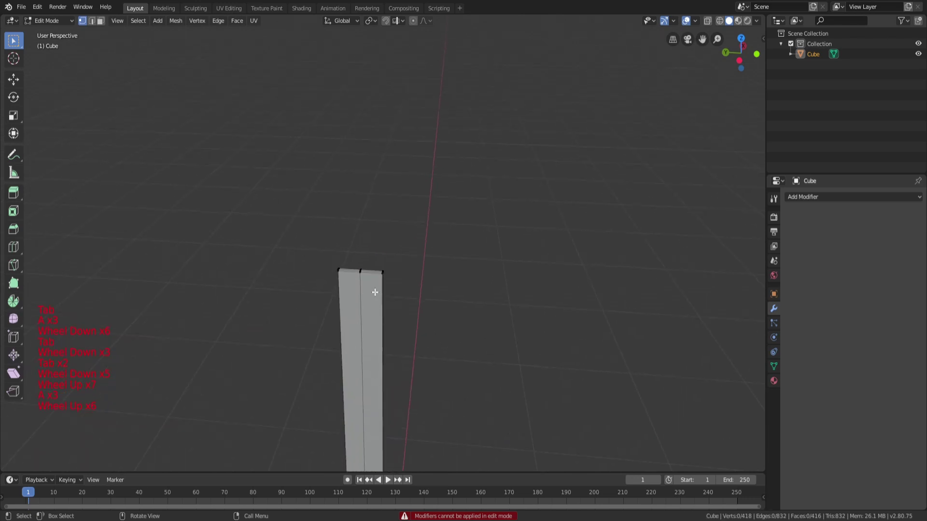
# Circle-select the vertices at the blade's tip
pyautogui.moveTo(341, 239); pyautogui.dragTo(397, 264, button='middle')
pyautogui.scroll(3, 357, 255)
pyautogui.press('c')
pyautogui.moveTo(386, 242); pyautogui.dragTo(313, 234)
pyautogui.rightClick(314, 246)
pyautogui.scroll(-6, 338, 242)
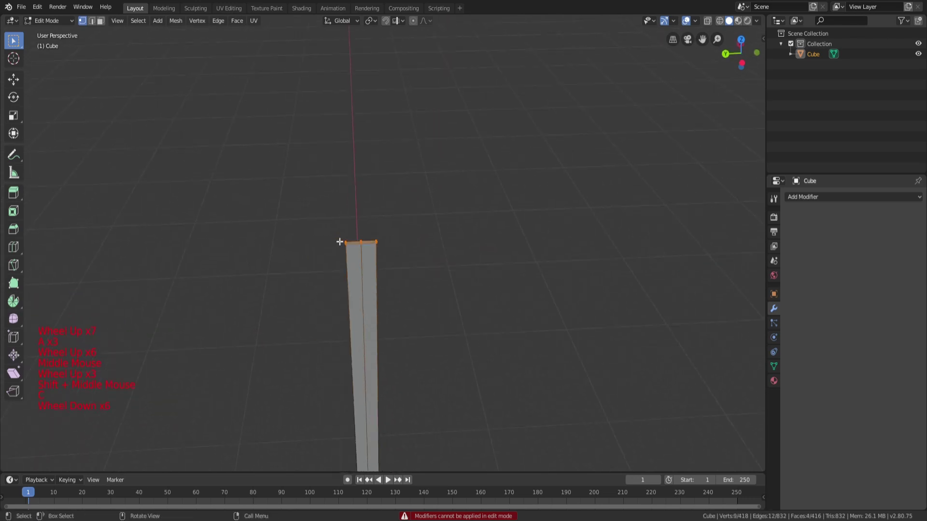
# Examine the blade's tip and the sword's overall proportions from several angles and distances
pyautogui.scroll(-1, 339, 242)
pyautogui.moveTo(340, 241); pyautogui.dragTo(418, 273, button='middle')
pyautogui.scroll(-5, 455, 306)
pyautogui.scroll(5, 503, 299)
pyautogui.scroll(3, 502, 300)
pyautogui.scroll(-5, 434, 285)
pyautogui.moveTo(459, 296); pyautogui.dragTo(446, 298, button='middle')
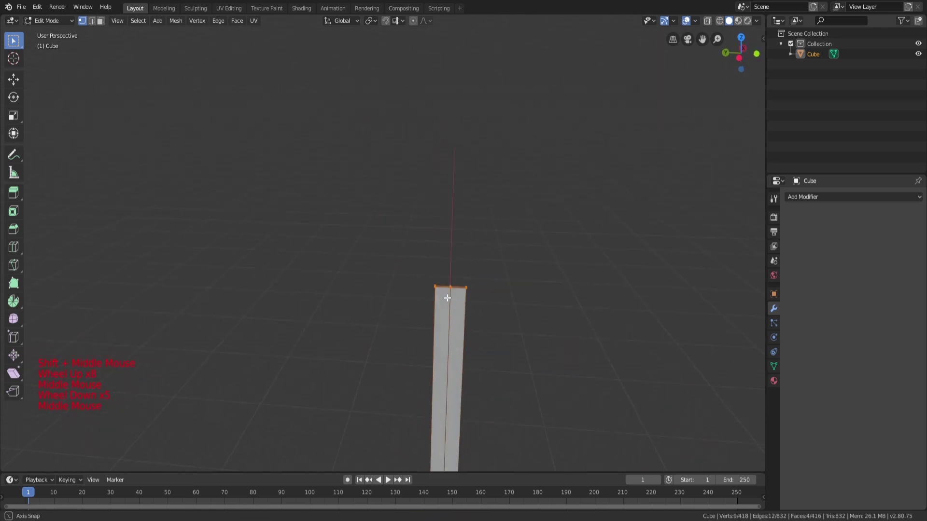
pyautogui.scroll(-3, 435, 266)
pyautogui.scroll(3, 415, 260)
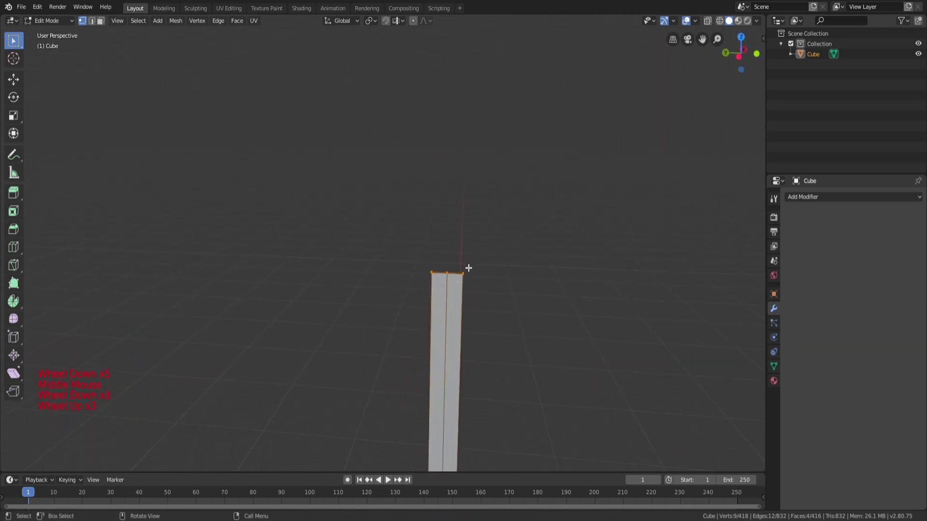
pyautogui.scroll(2, 452, 277)
pyautogui.scroll(-10, 509, 325)
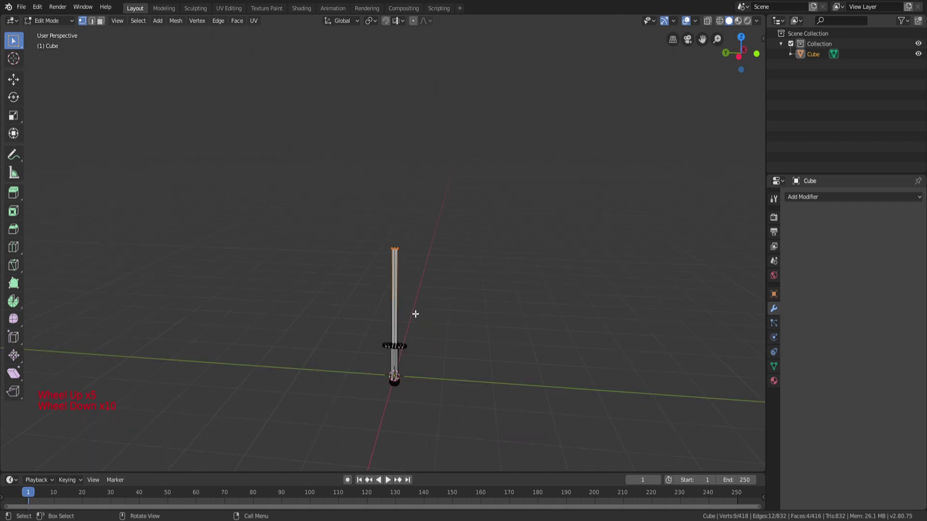
pyautogui.scroll(6, 416, 314)
pyautogui.keyDown('shift'); pyautogui.moveTo(418, 355); pyautogui.dragTo(385, 325, button='middle'); pyautogui.keyUp('shift')
pyautogui.scroll(-3, 368, 413)
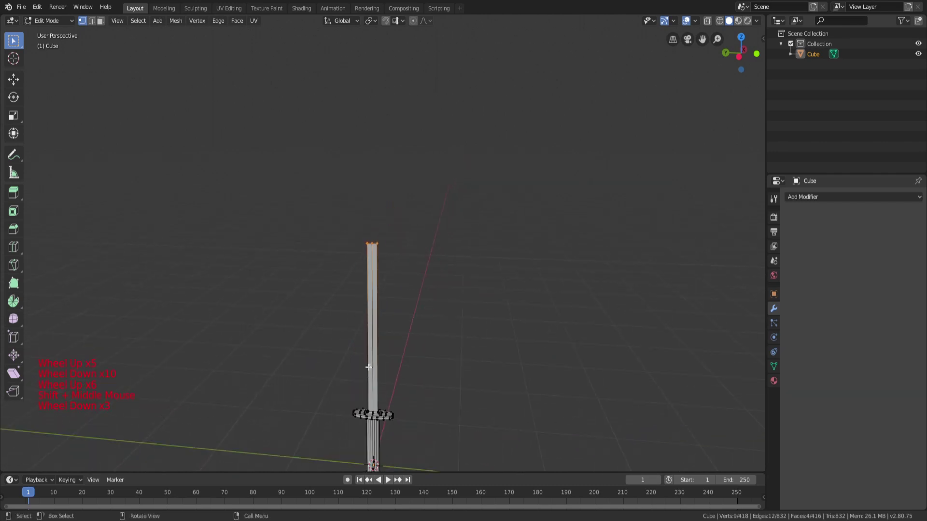
pyautogui.keyDown('shift'); pyautogui.moveTo(368, 414); pyautogui.dragTo(372, 335, button='middle'); pyautogui.keyUp('shift')
pyautogui.scroll(4, 365, 246)
pyautogui.moveTo(366, 246); pyautogui.dragTo(386, 198, button='middle')
pyautogui.scroll(-3, 373, 199)
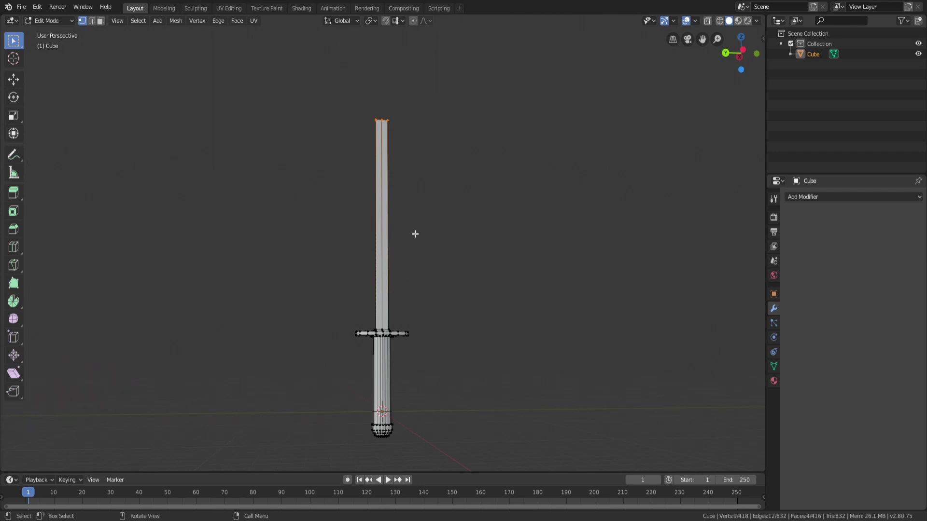
pyautogui.scroll(3, 385, 190)
pyautogui.moveTo(385, 190); pyautogui.dragTo(374, 248, button='middle')
pyautogui.scroll(2, 396, 179)
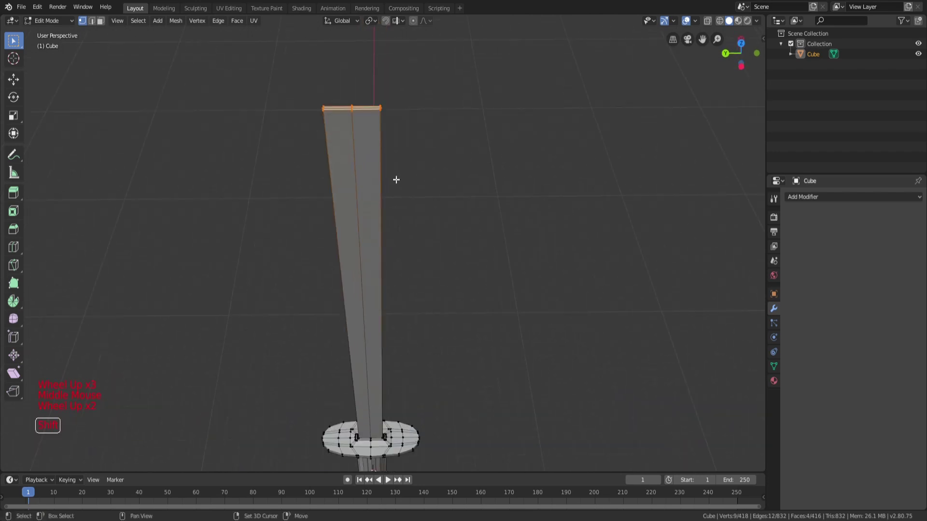
pyautogui.keyDown('shift'); pyautogui.moveTo(396, 180); pyautogui.dragTo(383, 161, button='middle'); pyautogui.keyUp('shift')
pyautogui.scroll(-1, 386, 159)
pyautogui.press('s')
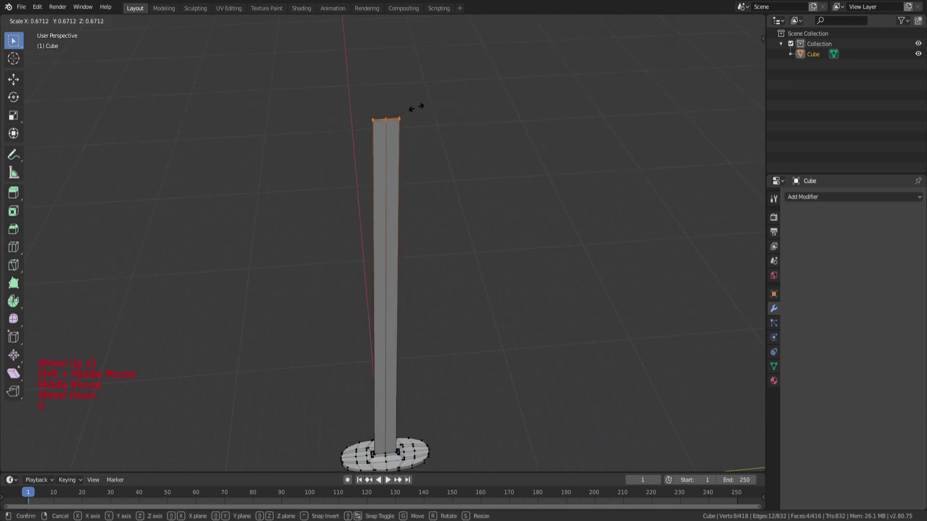
pyautogui.click(438, 141)
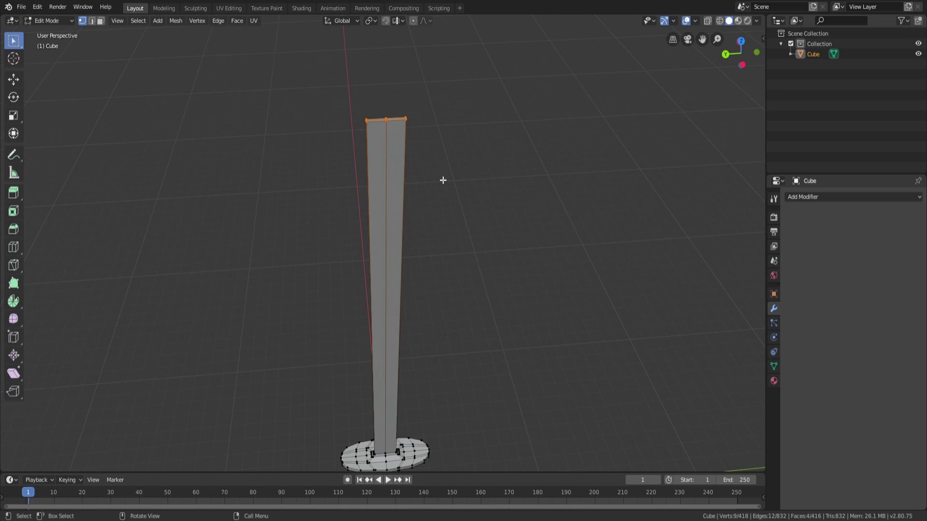
pyautogui.press('a')
pyautogui.press('a')
pyautogui.press('a')
# Add a loop cut across the middle of the blade and move it about 0.3 m along Y
pyautogui.scroll(-3, 384, 284)
pyautogui.moveTo(428, 302); pyautogui.dragTo(465, 257, button='middle')
pyautogui.click(364, 272)
pyautogui.scroll(3, 386, 277)
pyautogui.scroll(-2, 465, 257)
pyautogui.press('g')
pyautogui.press('y')
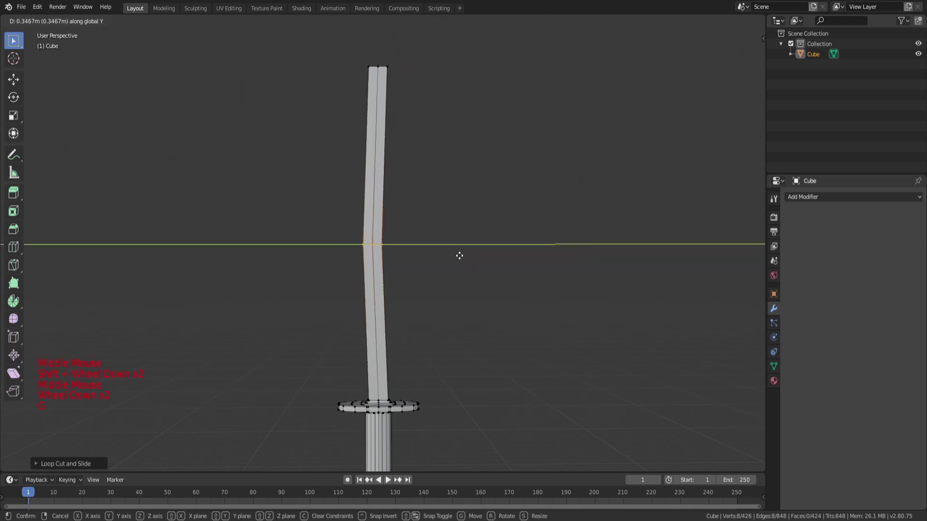
pyautogui.click(461, 257)
pyautogui.press('a')
pyautogui.press('a')
pyautogui.press('a')
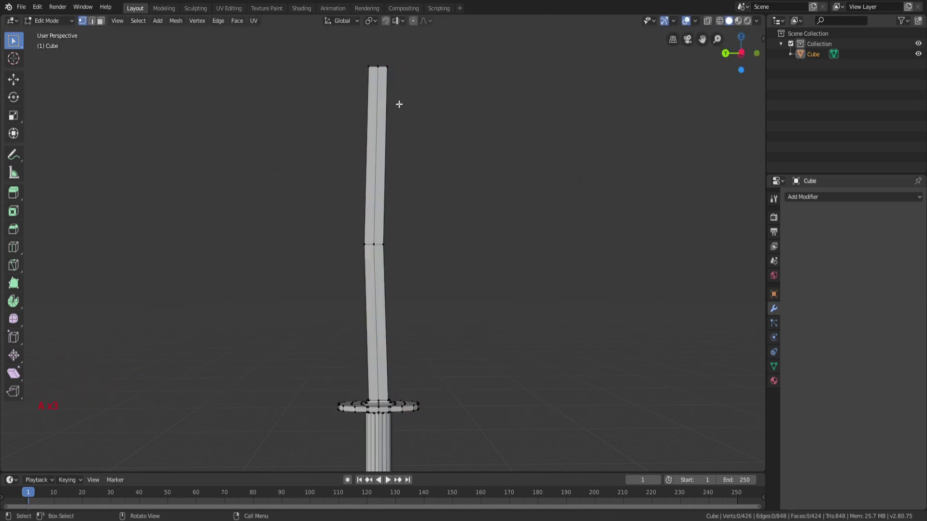
# Circle-select the blade's tip vertices and shift them slightly along Y
pyautogui.rightClick(366, 61)
pyautogui.moveTo(416, 92); pyautogui.dragTo(407, 163, button='middle')
pyautogui.press('c')
pyautogui.click(373, 153)
pyautogui.rightClick(373, 153)
pyautogui.moveTo(466, 206); pyautogui.dragTo(484, 178, button='middle')
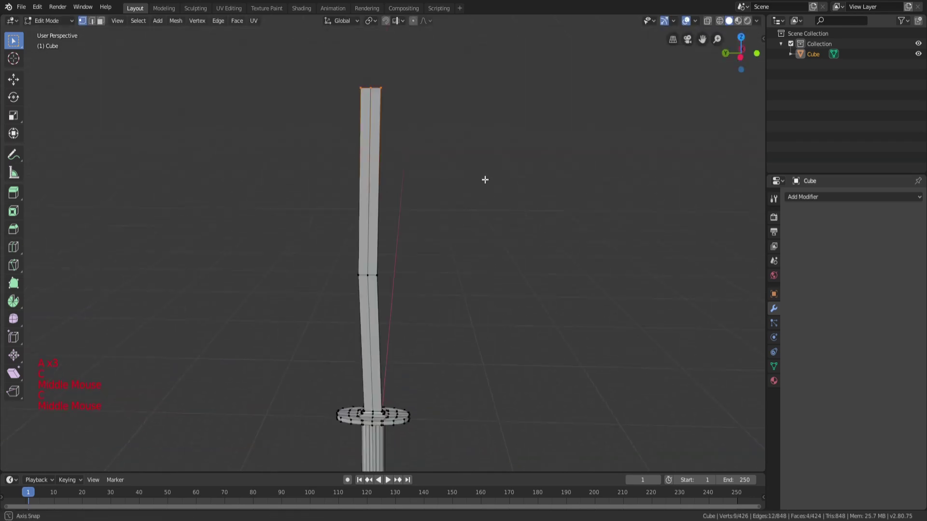
pyautogui.press('g')
pyautogui.press('y')
pyautogui.click(482, 181)
pyautogui.press('a')
pyautogui.press('a')
pyautogui.press('a')
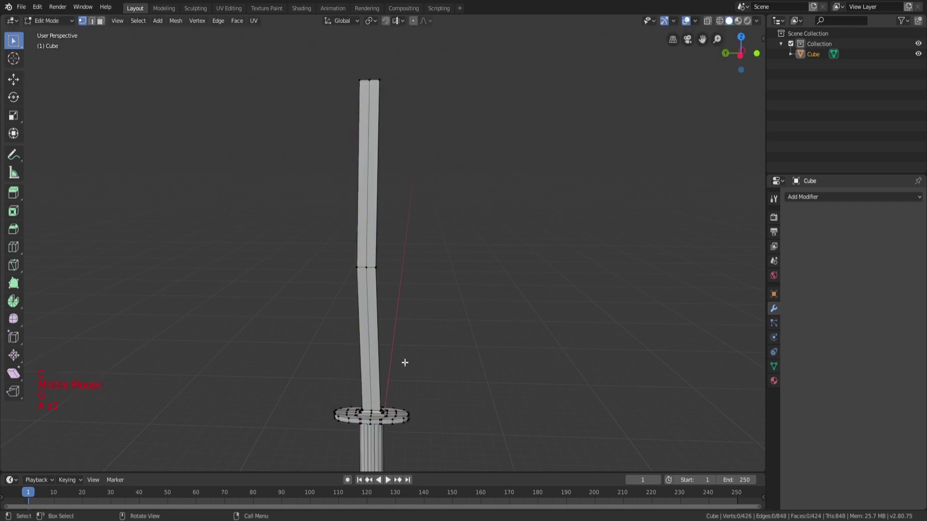
# Select the edge loop in the middle of the blade and tilt it slightly around the X axis
pyautogui.keyDown('shift'); pyautogui.moveTo(403, 362); pyautogui.dragTo(405, 352, button='middle'); pyautogui.keyUp('shift')
pyautogui.press('a')
pyautogui.press('a')
pyautogui.press('a')
pyautogui.scroll(3, 386, 238)
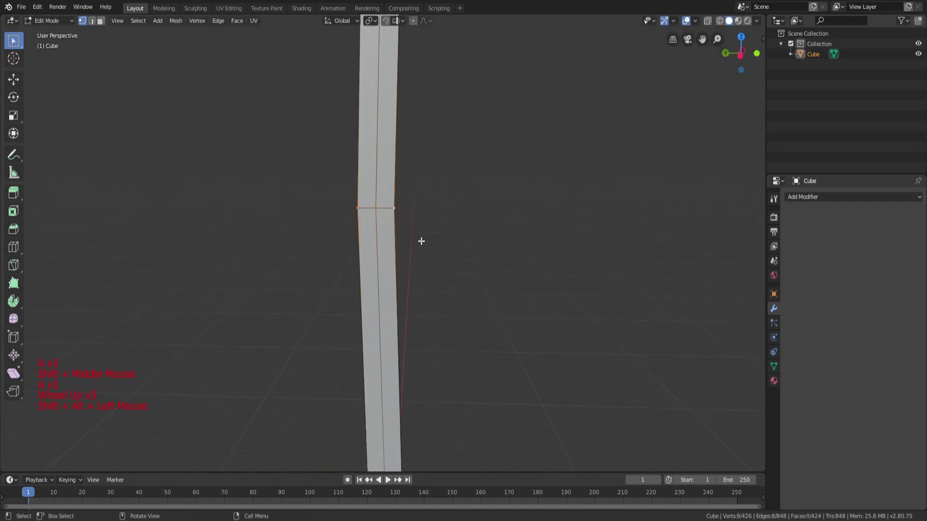
pyautogui.scroll(-2, 421, 241)
pyautogui.moveTo(421, 241); pyautogui.dragTo(466, 275, button='middle')
pyautogui.press('r')
pyautogui.press('x')
pyautogui.click(437, 260)
# Lower the tilted blade loop along Z to just above the guard and adjust its position along Y
pyautogui.scroll(-2, 391, 257)
pyautogui.press('g')
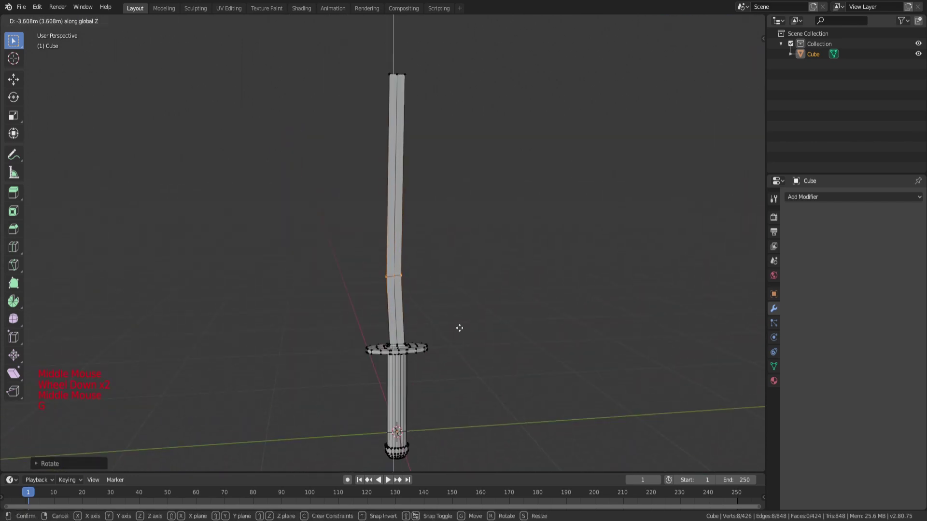
pyautogui.click(464, 362)
pyautogui.keyDown('shift'); pyautogui.moveTo(472, 341); pyautogui.dragTo(451, 277, button='middle'); pyautogui.keyUp('shift')
pyautogui.scroll(3, 455, 277)
pyautogui.press('g')
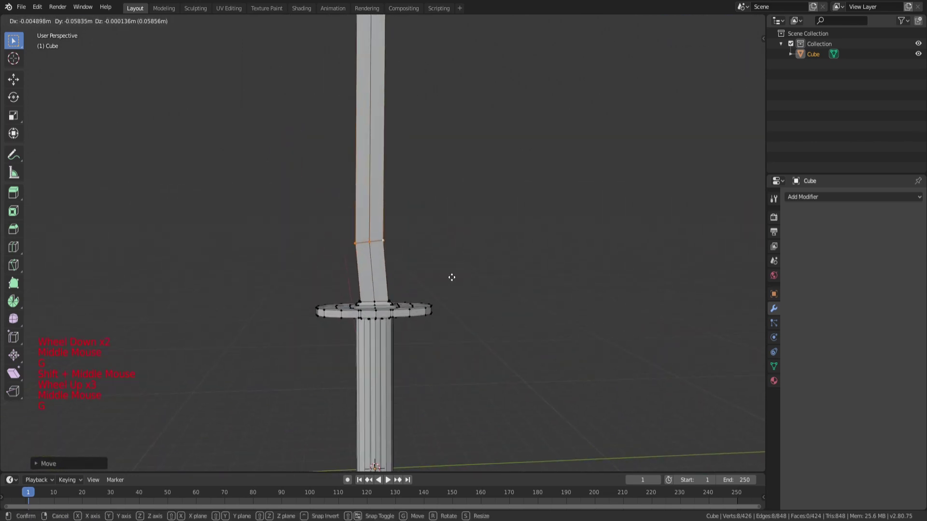
pyautogui.press('y')
pyautogui.click(453, 277)
pyautogui.scroll(-2, 454, 274)
pyautogui.press('a')
pyautogui.press('a')
pyautogui.press('a')
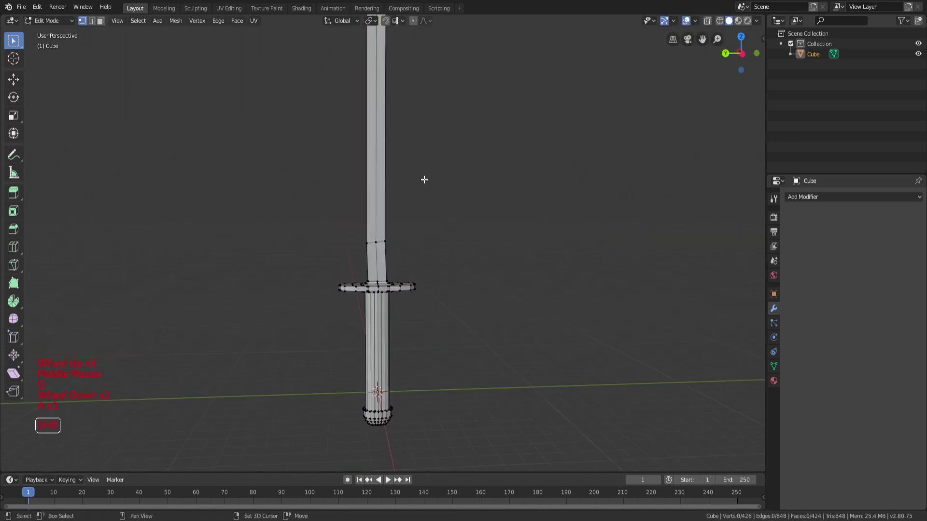
# Add a centred loop cut to the long upper section of the blade and shift it slightly along Y
pyautogui.keyDown('shift'); pyautogui.moveTo(424, 180); pyautogui.dragTo(397, 272, button='middle'); pyautogui.keyUp('shift')
pyautogui.press('a')
pyautogui.click(353, 185)
pyautogui.rightClick(353, 185)
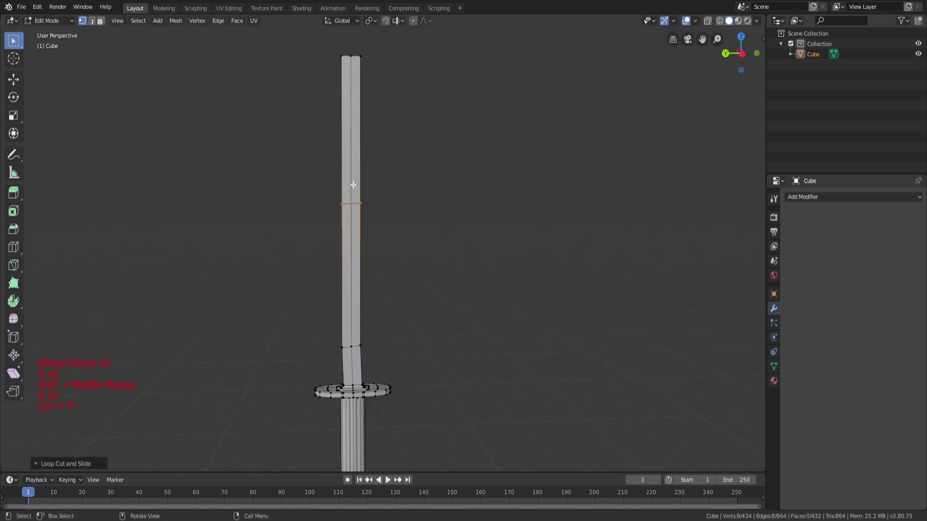
pyautogui.press('g')
pyautogui.press('y')
pyautogui.click(354, 188)
pyautogui.press('a')
pyautogui.press('a')
pyautogui.press('a')
# Circle-select the blade's tip vertices and rotate them slightly around the X axis
pyautogui.keyDown('shift'); pyautogui.moveTo(389, 163); pyautogui.dragTo(371, 262, button='middle'); pyautogui.keyUp('shift')
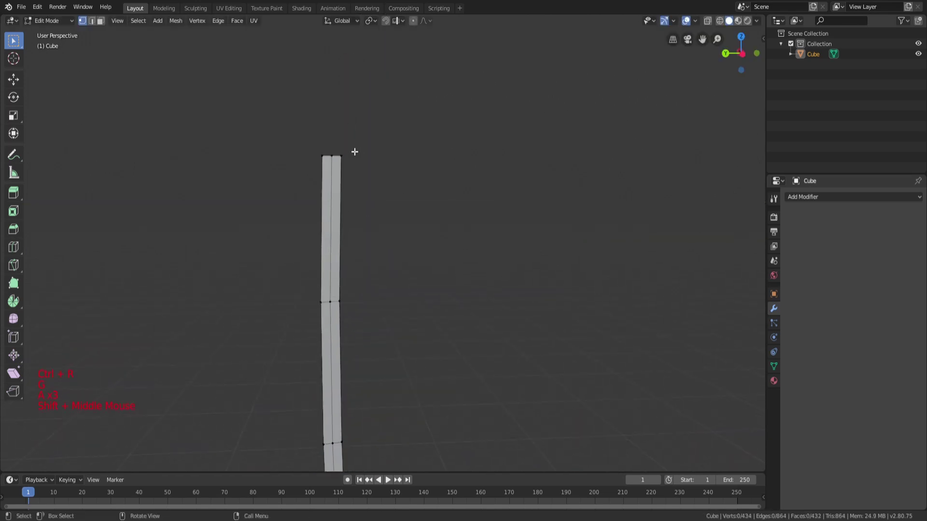
pyautogui.press('c')
pyautogui.moveTo(340, 158)
pyautogui.mouseDown(button='middle')
pyautogui.moveTo(350, 206)
pyautogui.moveTo(379, 178)
pyautogui.mouseUp(button='middle')
pyautogui.press('r')
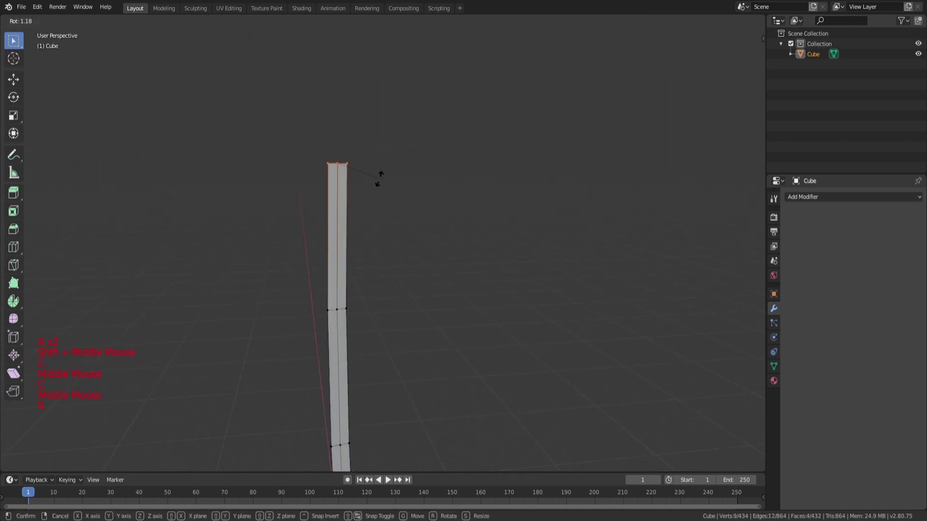
pyautogui.press('x')
pyautogui.click(382, 187)
# Inspect the whole sword's curvature in Object Mode
pyautogui.scroll(-3, 386, 191)
pyautogui.press('a')
pyautogui.scroll(-1, 403, 208)
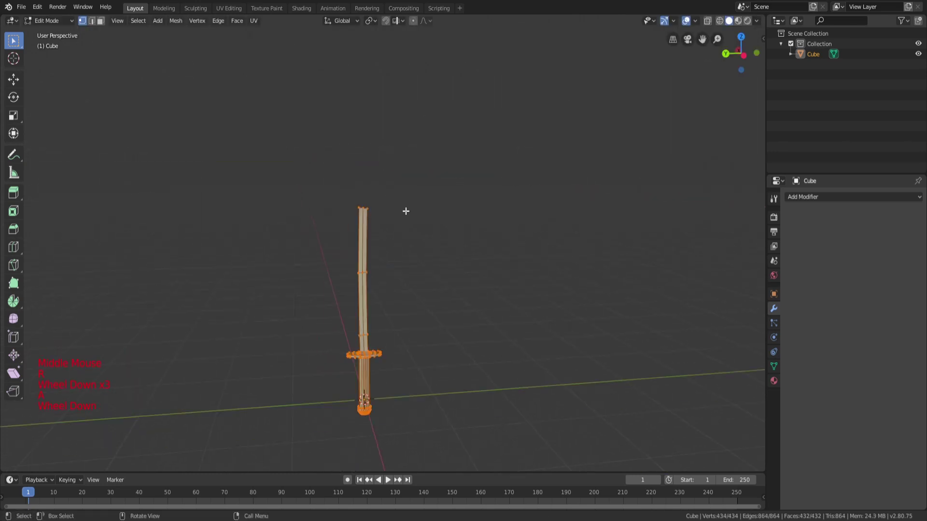
pyautogui.press('a')
pyautogui.press('a')
pyautogui.press('Tab')
pyautogui.moveTo(429, 263); pyautogui.dragTo(444, 300, button='middle')
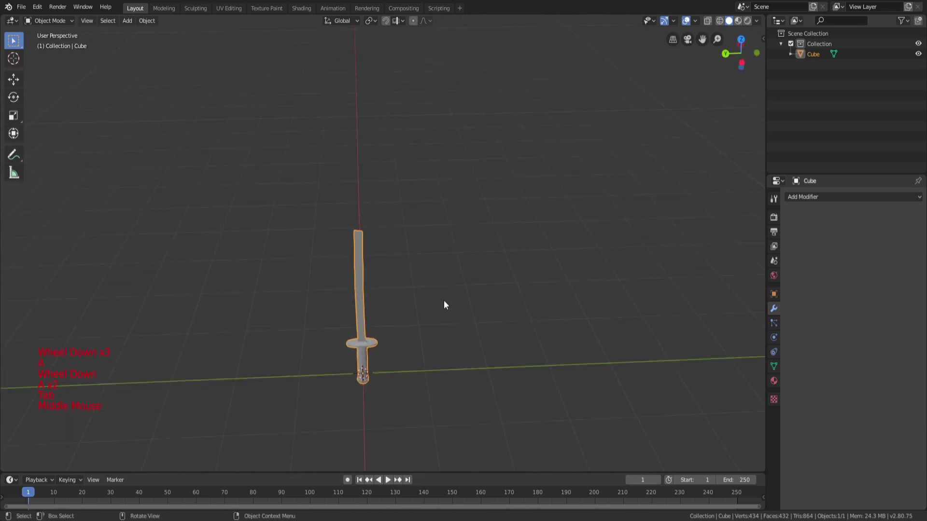
# In Edit Mode, select the blade loop just above the guard, reposition it to smooth the curve and return to Object Mode
pyautogui.press('Tab')
pyautogui.scroll(3, 434, 314)
pyautogui.press('a')
pyautogui.scroll(1, 410, 343)
pyautogui.press('a')
pyautogui.press('a')
pyautogui.keyDown('shift'); pyautogui.moveTo(387, 374); pyautogui.dragTo(384, 234, button='middle'); pyautogui.keyUp('shift')
pyautogui.scroll(7, 343, 256)
pyautogui.scroll(1, 316, 268)
pyautogui.keyDown('shift'); pyautogui.moveTo(316, 268); pyautogui.dragTo(394, 238, button='middle'); pyautogui.keyUp('shift')
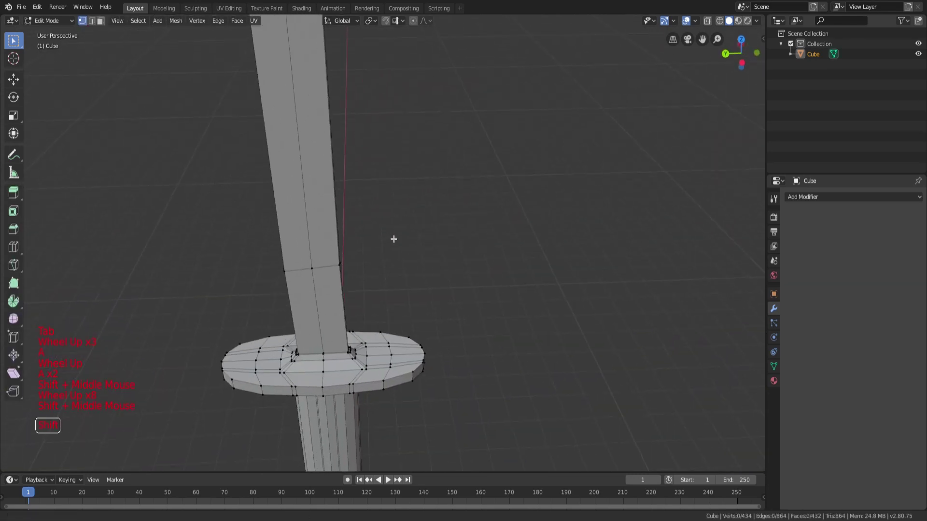
pyautogui.keyDown('shift'); pyautogui.moveTo(382, 282); pyautogui.dragTo(379, 201, button='middle'); pyautogui.keyUp('shift')
pyautogui.press('g')
pyautogui.scroll(-3, 380, 202)
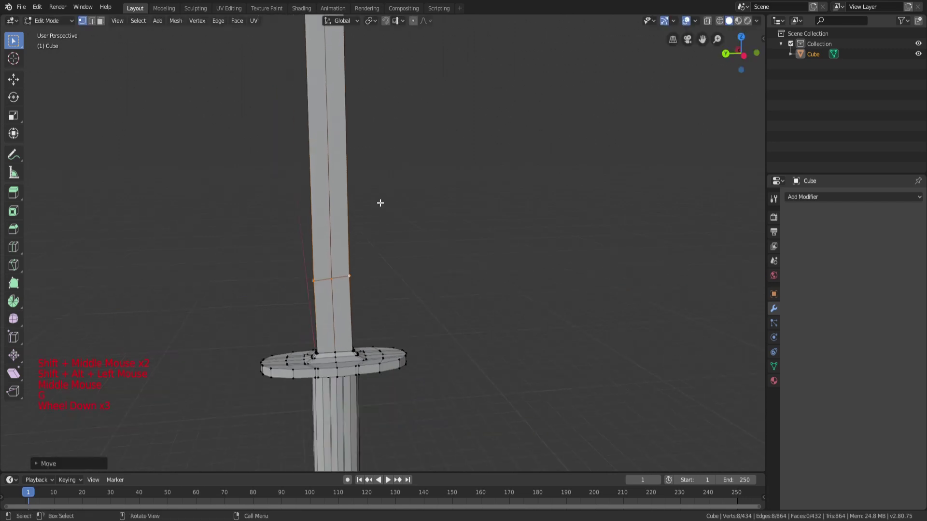
pyautogui.scroll(-2, 380, 202)
pyautogui.press('a')
pyautogui.press('a')
pyautogui.press('a')
pyautogui.press('Tab')
pyautogui.press('Tab')
pyautogui.press('Tab')
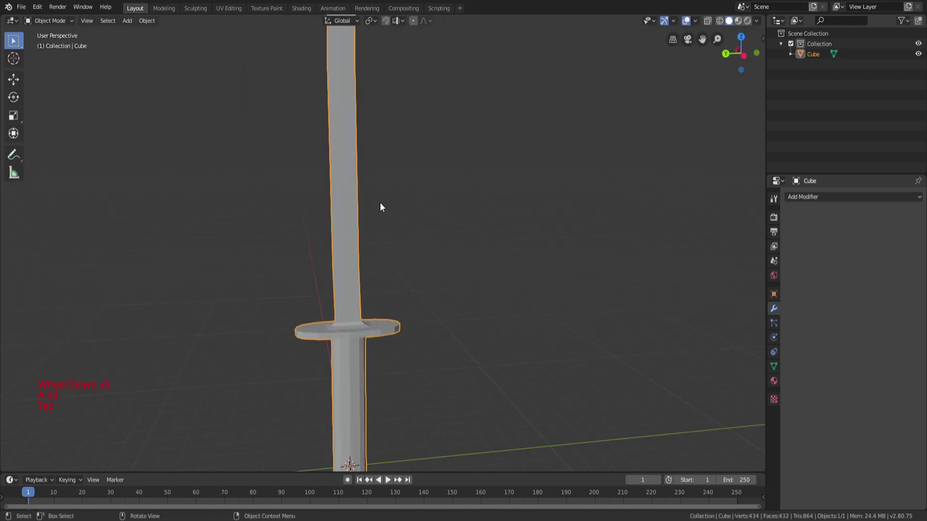
# In Edit Mode with wireframe shading, circle-select the guard's vertices and rotate them around X to tilt the guard
pyautogui.press('a')
pyautogui.press('a')
pyautogui.press('a')
pyautogui.keyDown('shift'); pyautogui.moveTo(418, 362); pyautogui.dragTo(416, 343, button='middle'); pyautogui.keyUp('shift')
pyautogui.press('z')
pyautogui.moveTo(351, 331); pyautogui.dragTo(366, 296, button='middle')
pyautogui.press('c')
pyautogui.click(294, 327)
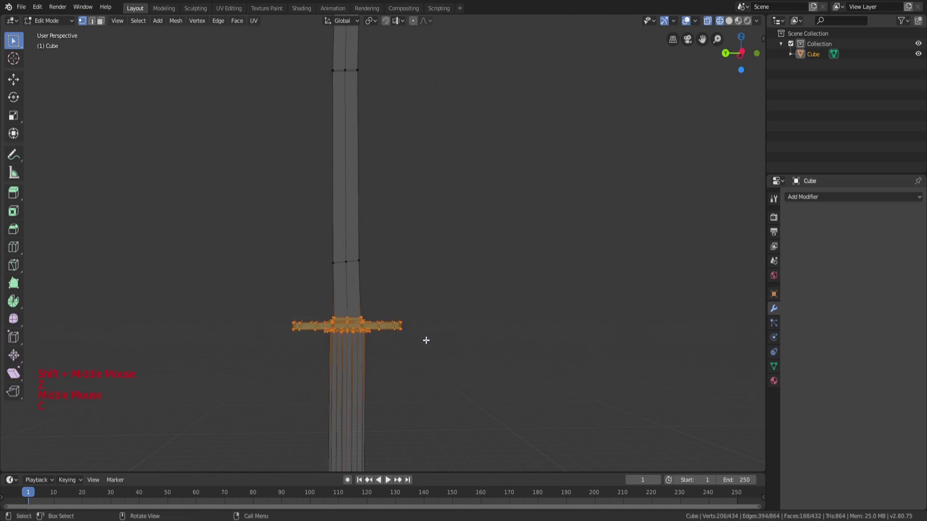
pyautogui.press('r')
pyautogui.press('x')
pyautogui.click(422, 325)
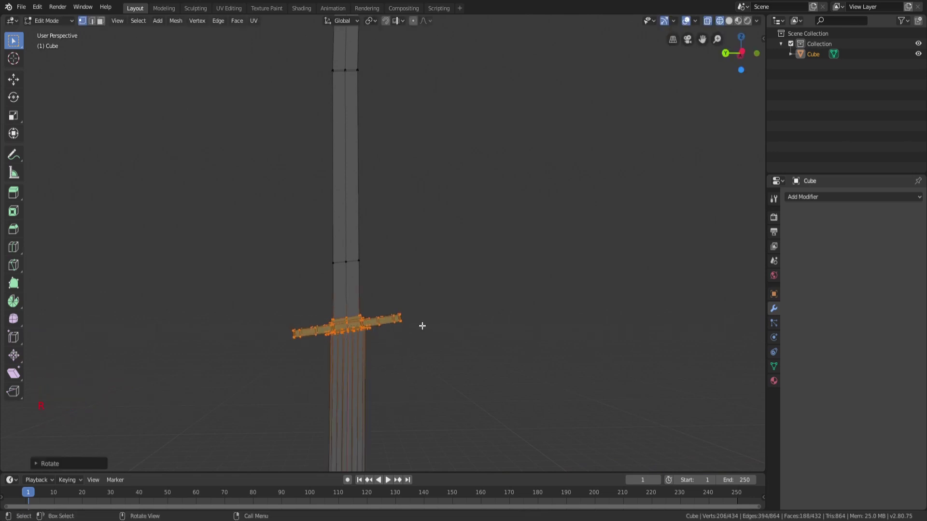
pyautogui.scroll(-2, 418, 328)
pyautogui.press('a')
pyautogui.press('a')
pyautogui.press('a')
# Circle-select the pommel's vertices, rotate them about -12° around X and move them about -0.75 m along Y to slant the grip
pyautogui.press('c')
pyautogui.moveTo(376, 427); pyautogui.dragTo(339, 436)
pyautogui.rightClick(374, 440)
pyautogui.press('g')
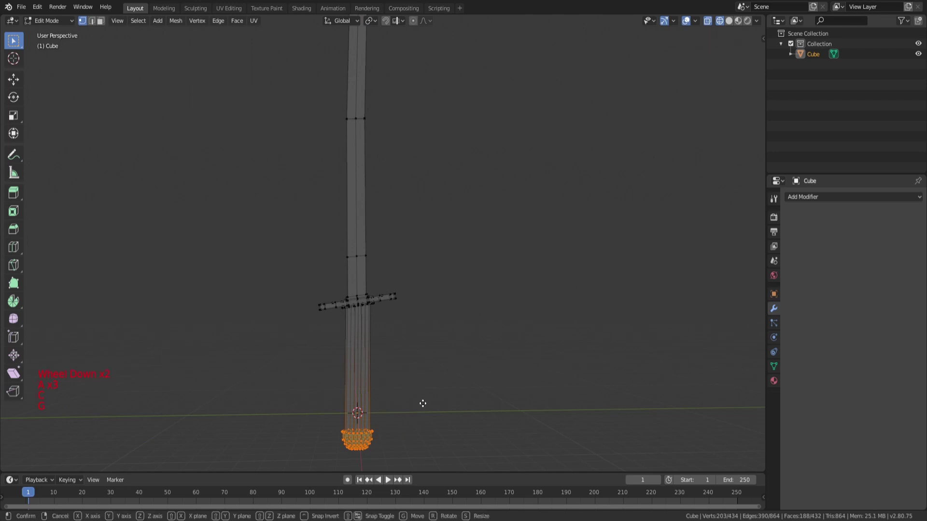
pyautogui.press('z')
pyautogui.rightClick(428, 400)
pyautogui.press('r')
pyautogui.press('x')
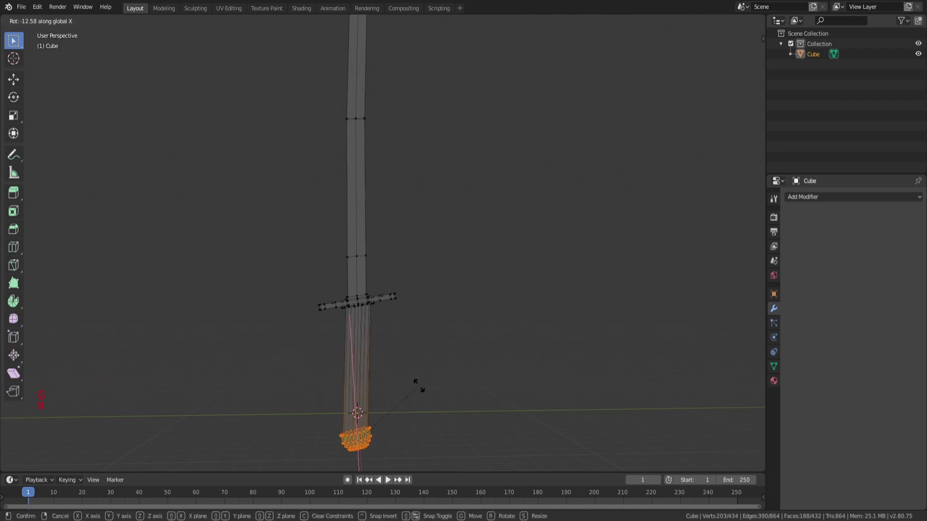
pyautogui.press('y')
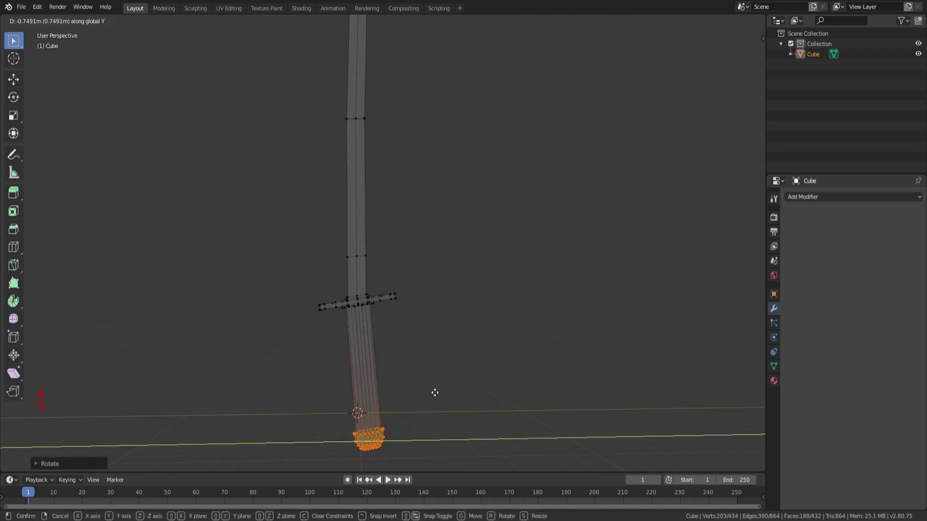
pyautogui.click(432, 394)
# Restore solid shading and examine the curved sword in Object Mode and Edit Mode
pyautogui.click(445, 390)
pyautogui.press('a')
pyautogui.scroll(-2, 459, 346)
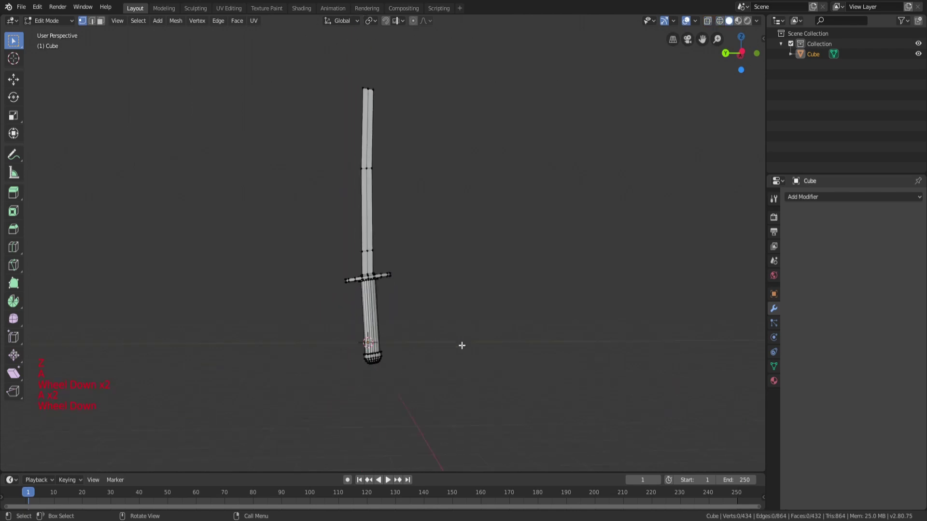
pyautogui.press('a')
pyautogui.press('a')
pyautogui.scroll(-1, 437, 346)
pyautogui.press('Tab')
pyautogui.moveTo(437, 344)
pyautogui.mouseDown(button='middle')
pyautogui.moveTo(510, 383)
pyautogui.moveTo(427, 312)
pyautogui.moveTo(320, 286)
pyautogui.mouseUp(button='middle')
pyautogui.press('Tab')
pyautogui.scroll(2, 428, 310)
pyautogui.press('a')
pyautogui.press('a')
pyautogui.press('a')
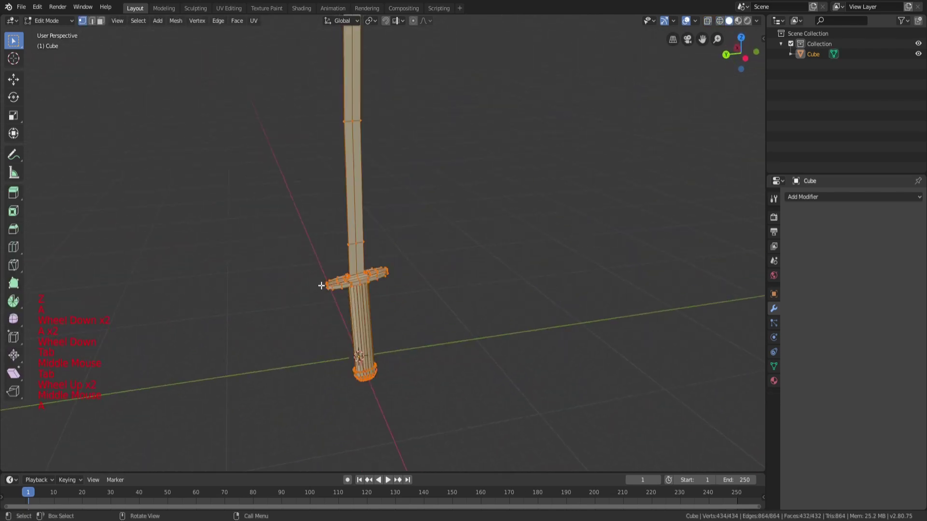
# Add a loop cut around the middle of the grip, move it along Y, and try rotating it around X
pyautogui.scroll(2, 347, 328)
pyautogui.moveTo(401, 369); pyautogui.dragTo(418, 336, button='middle')
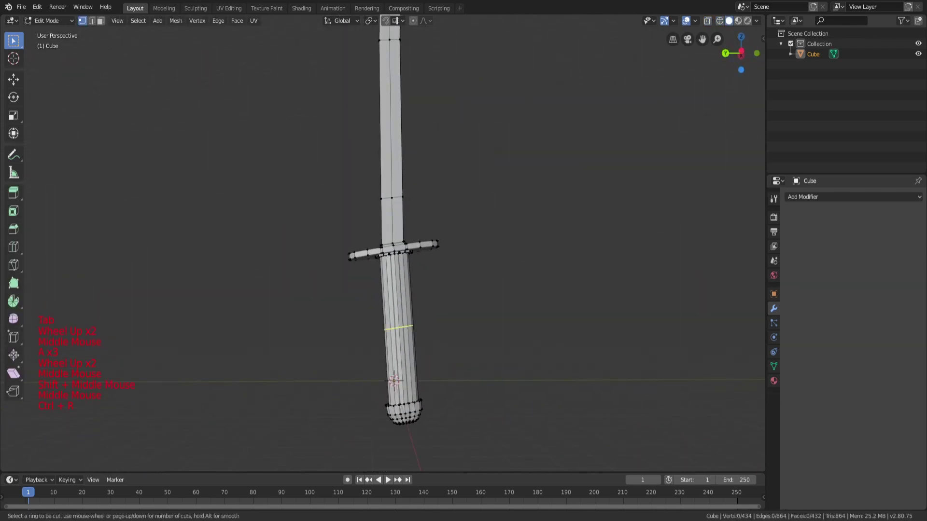
pyautogui.doubleClick(436, 328)
pyautogui.scroll(3, 466, 324)
pyautogui.press('g')
pyautogui.press('y')
pyautogui.click(463, 329)
pyautogui.scroll(-3, 463, 330)
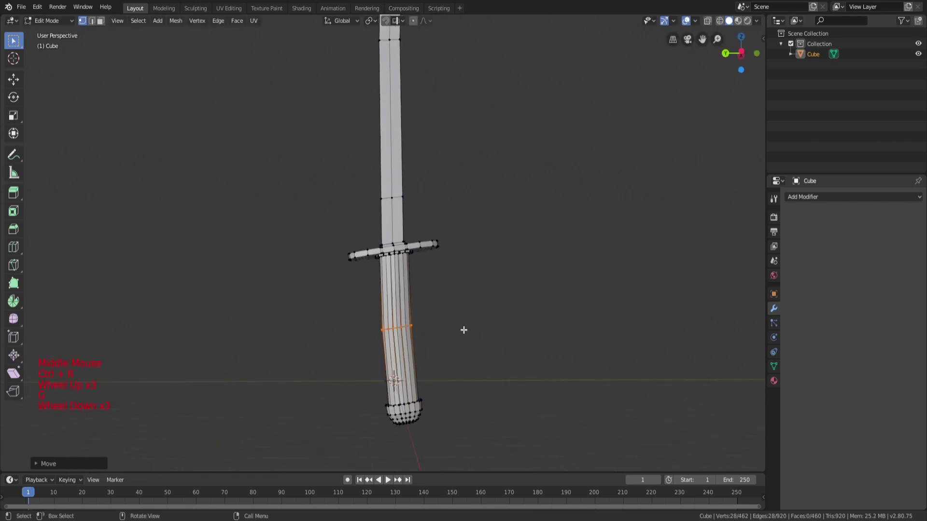
pyautogui.press('r')
pyautogui.press('x')
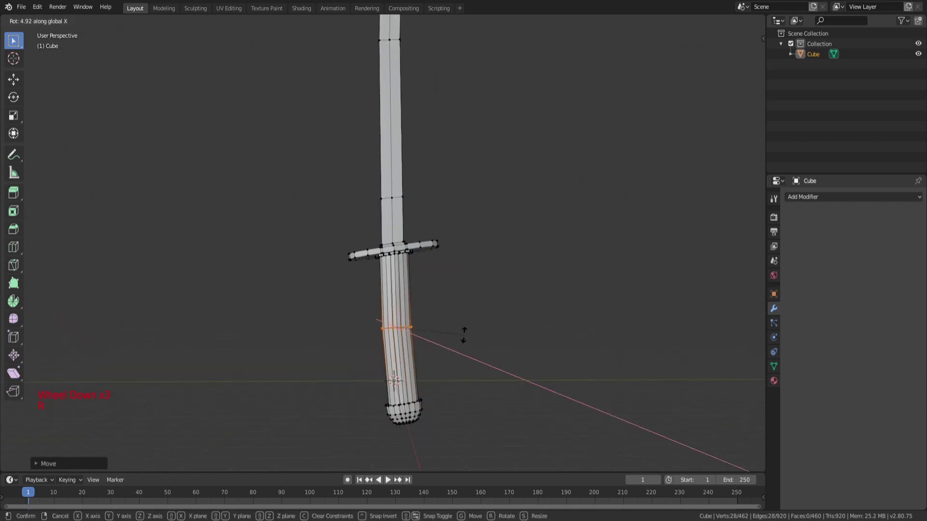
pyautogui.rightClick(464, 335)
pyautogui.press('a')
pyautogui.press('a')
pyautogui.press('a')
# Add a loop cut on the upper grip below the guard, rotate it level, and move it along Y to smooth the bend
pyautogui.doubleClick(408, 289)
pyautogui.scroll(3, 455, 293)
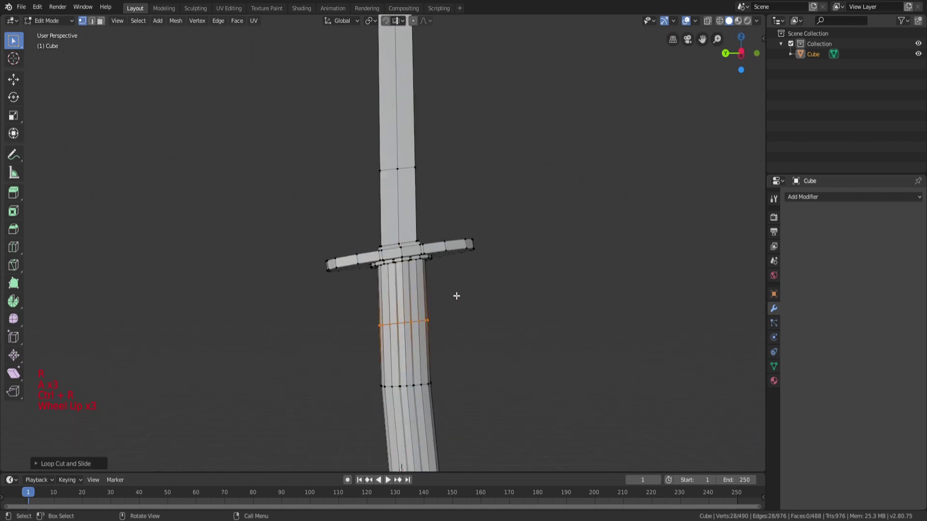
pyautogui.press('r')
pyautogui.click(466, 304)
pyautogui.press('g')
pyautogui.press('y')
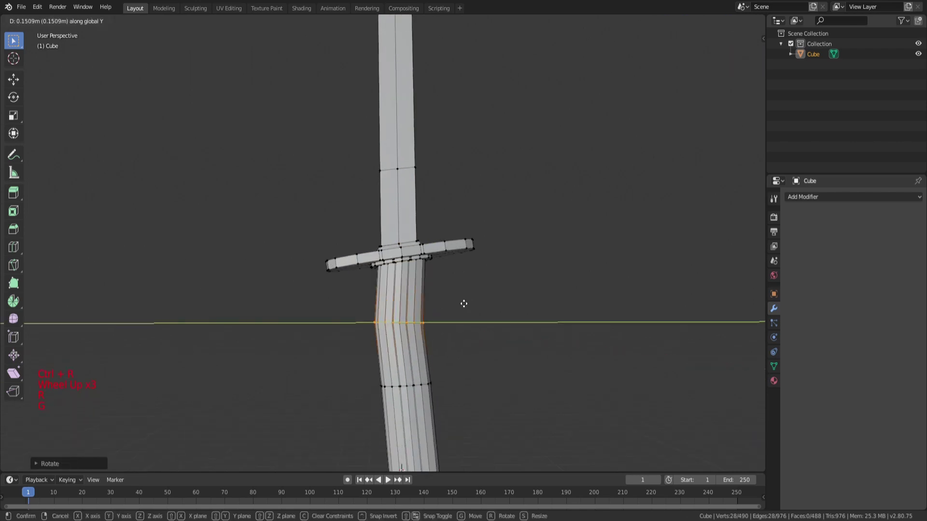
pyautogui.click(465, 307)
pyautogui.scroll(-4, 463, 310)
pyautogui.press('a')
pyautogui.press('a')
pyautogui.press('a')
pyautogui.press('Tab')
pyautogui.moveTo(461, 310)
pyautogui.mouseDown(button='middle')
pyautogui.moveTo(411, 347)
pyautogui.moveTo(444, 340)
pyautogui.moveTo(490, 352)
pyautogui.moveTo(482, 281)
pyautogui.moveTo(451, 315)
pyautogui.mouseUp(button='middle')
pyautogui.press('Tab')
# Add a loop cut on the lower grip above the pommel, rotate it around X and shift it along Y to follow the curve
pyautogui.press('a')
pyautogui.doubleClick(413, 341)
pyautogui.scroll(4, 428, 337)
pyautogui.press('r')
pyautogui.press('x')
pyautogui.click(470, 265)
pyautogui.press('g')
pyautogui.press('y')
pyautogui.click(465, 269)
pyautogui.scroll(-2, 465, 273)
pyautogui.press('g')
pyautogui.press('y')
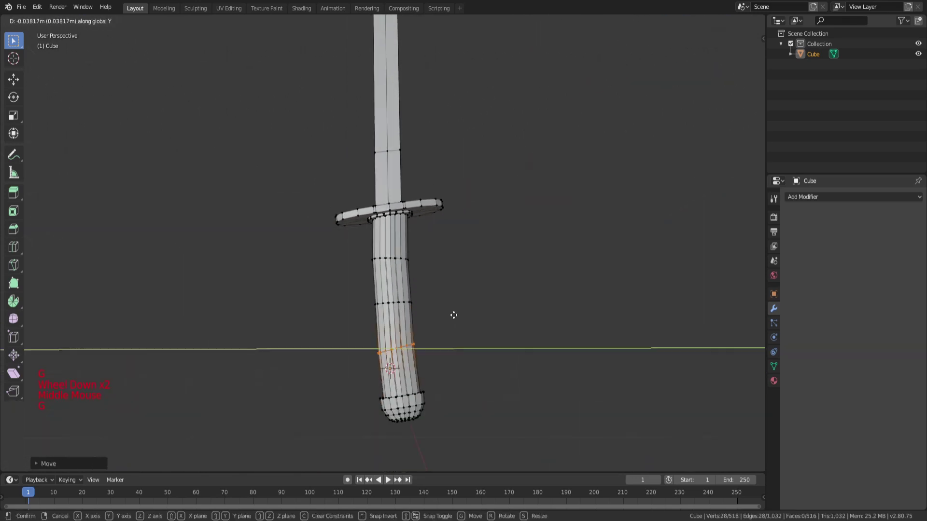
pyautogui.scroll(3, 447, 319)
# Select the grip's middle loop, move it about 0.09 m along Y, and check the curve in Object Mode
pyautogui.press('a')
pyautogui.press('a')
pyautogui.press('a')
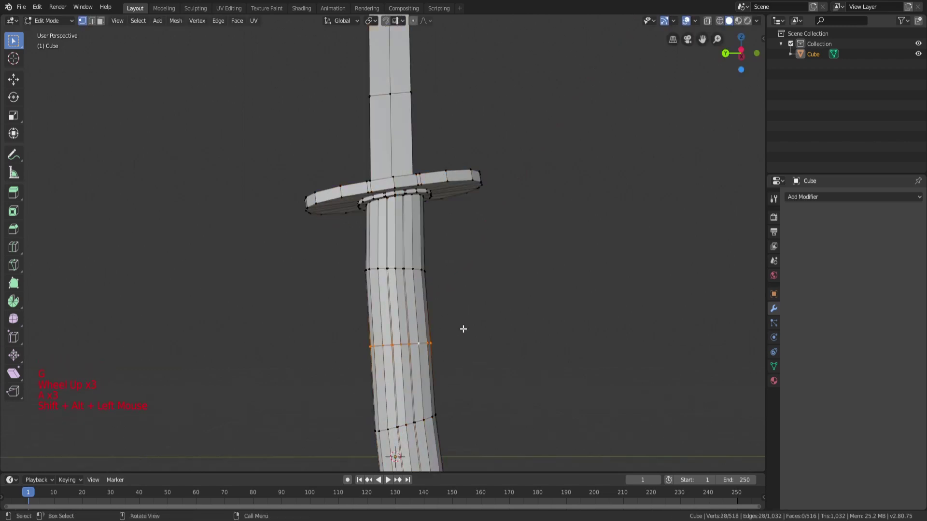
pyautogui.moveTo(462, 329); pyautogui.dragTo(472, 333, button='middle')
pyautogui.press('g')
pyautogui.press('y')
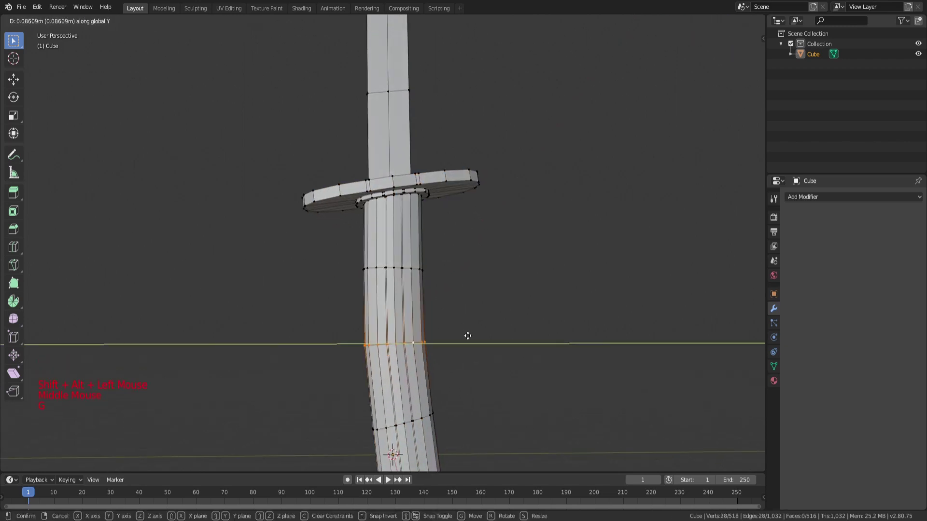
pyautogui.click(467, 336)
pyautogui.scroll(-3, 468, 335)
pyautogui.press('a')
pyautogui.press('a')
pyautogui.press('a')
pyautogui.press('Tab')
pyautogui.moveTo(452, 352); pyautogui.dragTo(437, 391, button='middle')
# Circle-select the pommel's vertices in wireframe shading, rotate them around X and move them along Y, then return to Object Mode
pyautogui.press('Tab')
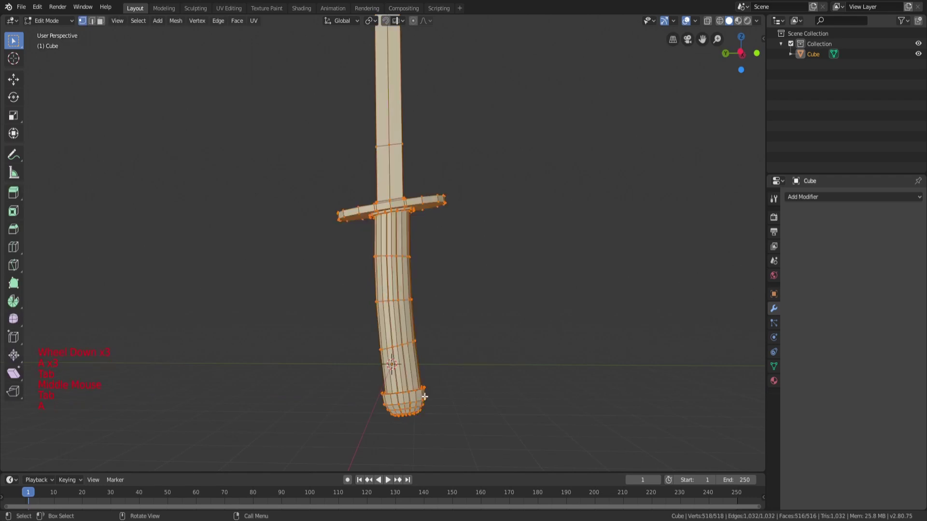
pyautogui.press('a')
pyautogui.press('a')
pyautogui.press('a')
pyautogui.press('z')
pyautogui.press('c')
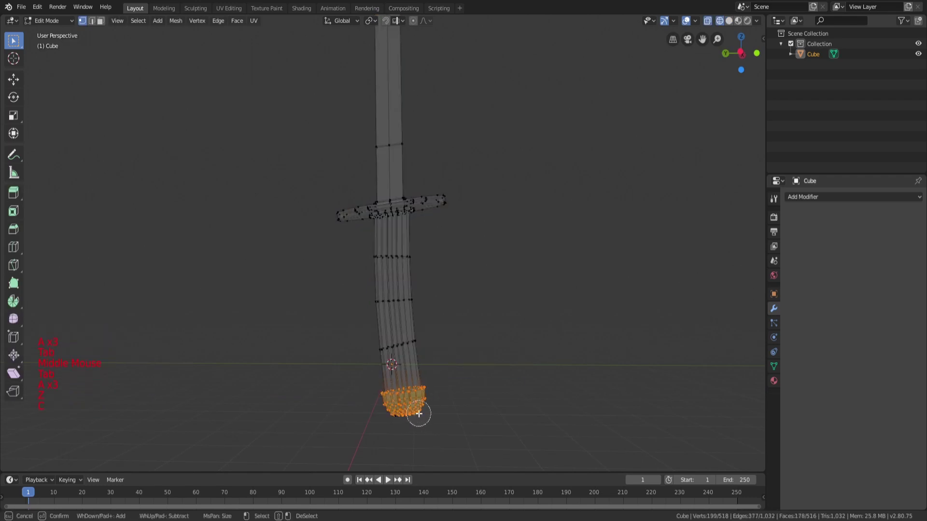
pyautogui.press('t')
pyautogui.press('z')
pyautogui.scroll(3, 484, 280)
pyautogui.moveTo(500, 393)
pyautogui.keyDown('shift'); pyautogui.mouseDown(button='middle')
pyautogui.moveTo(484, 279)
pyautogui.moveTo(508, 293)
pyautogui.mouseUp(button='middle'); pyautogui.keyUp('shift')
pyautogui.press('r')
pyautogui.press('x')
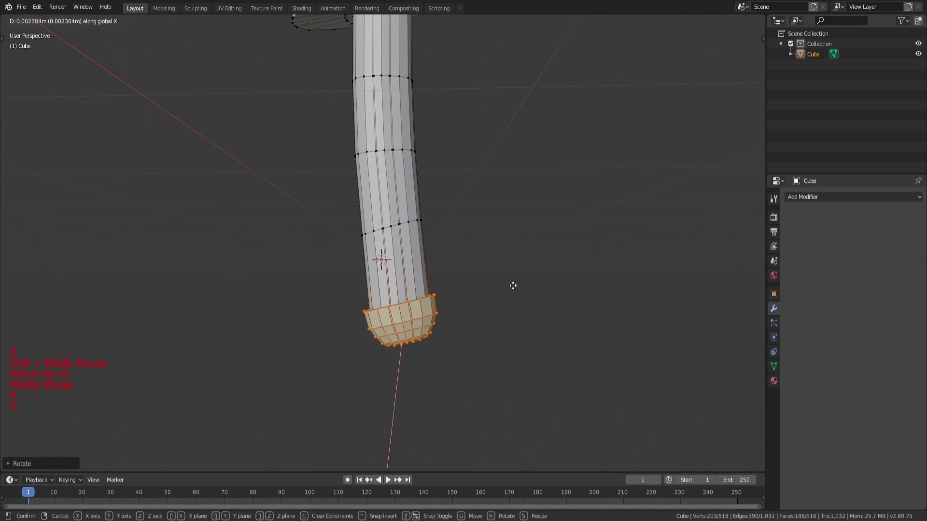
pyautogui.press('y')
pyautogui.click(510, 291)
pyautogui.scroll(-4, 510, 291)
pyautogui.press('a')
pyautogui.press('a')
pyautogui.press('a')
pyautogui.press('Tab')
# Examine the sword from above and from the side, comparing its curve in Object Mode and Edit Mode
pyautogui.moveTo(510, 291); pyautogui.dragTo(534, 247, button='middle')
pyautogui.scroll(-5, 418, 276)
pyautogui.press('a')
pyautogui.press('a')
pyautogui.press('a')
pyautogui.scroll(-4, 534, 246)
pyautogui.moveTo(468, 208); pyautogui.dragTo(493, 246, button='middle')
pyautogui.scroll(5, 424, 219)
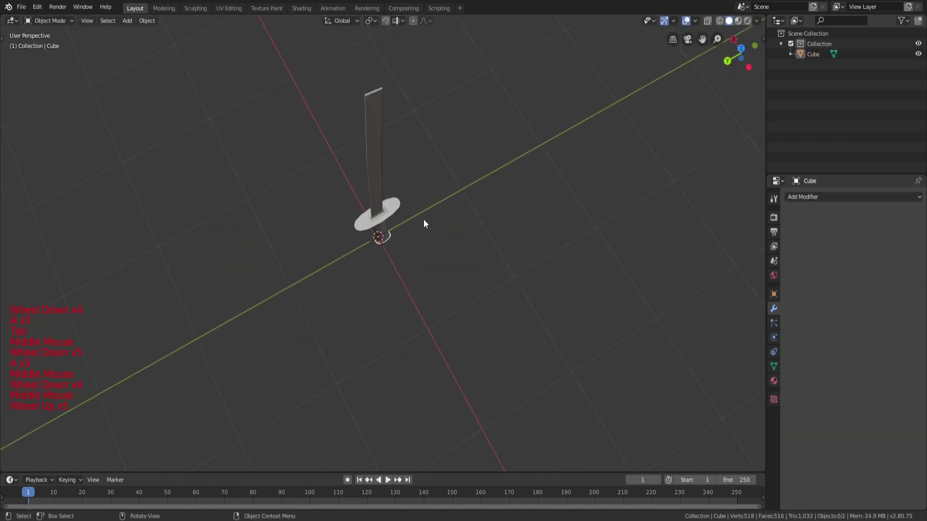
pyautogui.press('Tab')
pyautogui.press('a')
pyautogui.press('a')
pyautogui.press('a')
pyautogui.moveTo(424, 219)
pyautogui.mouseDown(button='middle')
pyautogui.moveTo(386, 159)
pyautogui.moveTo(420, 250)
pyautogui.moveTo(424, 230)
pyautogui.moveTo(341, 273)
pyautogui.moveTo(427, 261)
pyautogui.moveTo(431, 226)
pyautogui.moveTo(432, 323)
pyautogui.moveTo(420, 283)
pyautogui.moveTo(391, 277)
pyautogui.moveTo(339, 305)
pyautogui.mouseUp(button='middle')
pyautogui.scroll(2, 421, 250)
pyautogui.press('Tab')
pyautogui.press('Tab')
pyautogui.press('Tab')
pyautogui.press('Tab')
pyautogui.scroll(-3, 431, 227)
pyautogui.press('Tab')
pyautogui.press('Tab')
pyautogui.press('Tab')
# Circle-select the guard's vertices in wireframe shading, rotate them to reduce the guard's tilt, and check the result in solid shading
pyautogui.scroll(4, 433, 322)
pyautogui.press('a')
pyautogui.press('a')
pyautogui.press('z')
pyautogui.press('c')
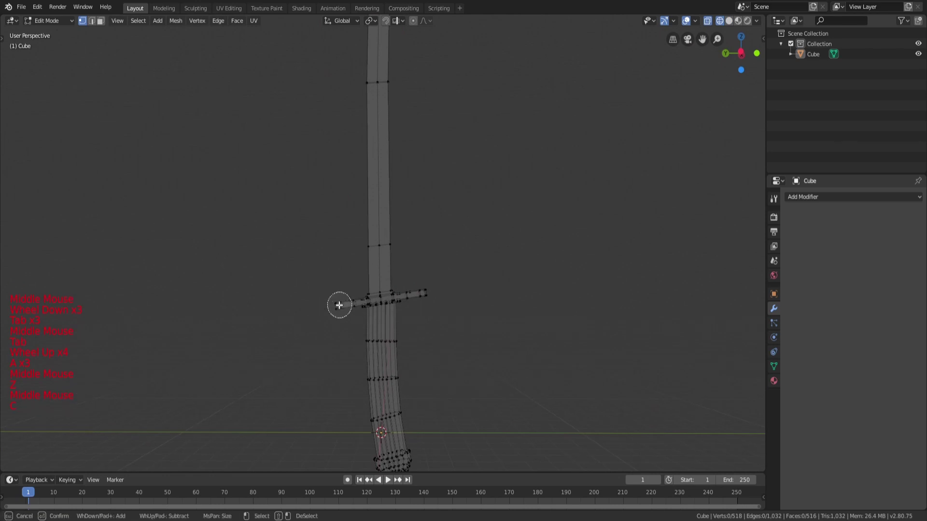
pyautogui.press('r')
pyautogui.moveTo(523, 284)
pyautogui.mouseDown(button='middle')
pyautogui.moveTo(544, 287)
pyautogui.moveTo(497, 291)
pyautogui.mouseUp(button='middle')
pyautogui.click(544, 299)
pyautogui.press('z')
pyautogui.scroll(-1, 556, 296)
pyautogui.press('a')
pyautogui.scroll(-1, 556, 296)
pyautogui.press('a')
pyautogui.press('a')
pyautogui.press('Tab')
pyautogui.moveTo(556, 295)
pyautogui.mouseDown(button='middle')
pyautogui.moveTo(461, 277)
pyautogui.moveTo(456, 326)
pyautogui.mouseUp(button='middle')
pyautogui.press('Tab')
pyautogui.press('a')
pyautogui.press('a')
pyautogui.press('a')
pyautogui.press('c')
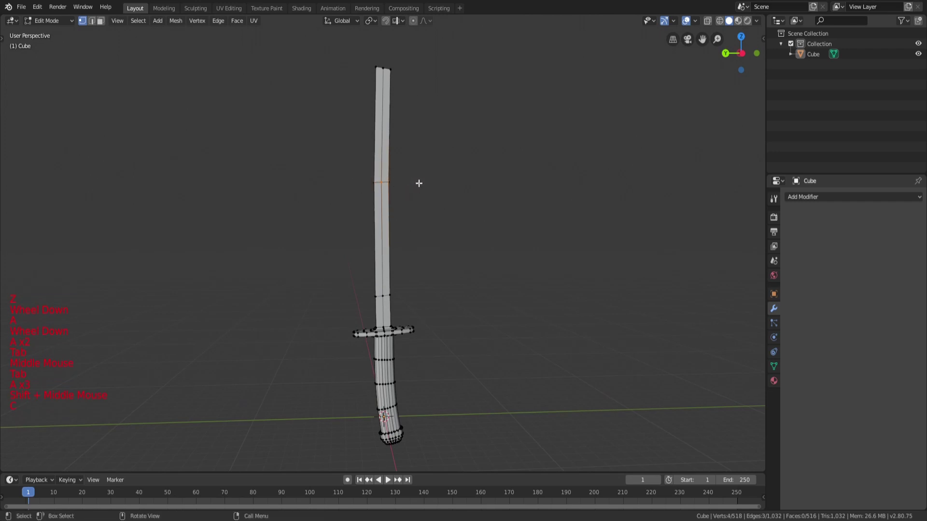
pyautogui.press('z')
pyautogui.click(422, 130)
# In wireframe shading, circle-select the upper blade loop below the tip, move it along Y and rotate it to smooth the curve
pyautogui.press('z')
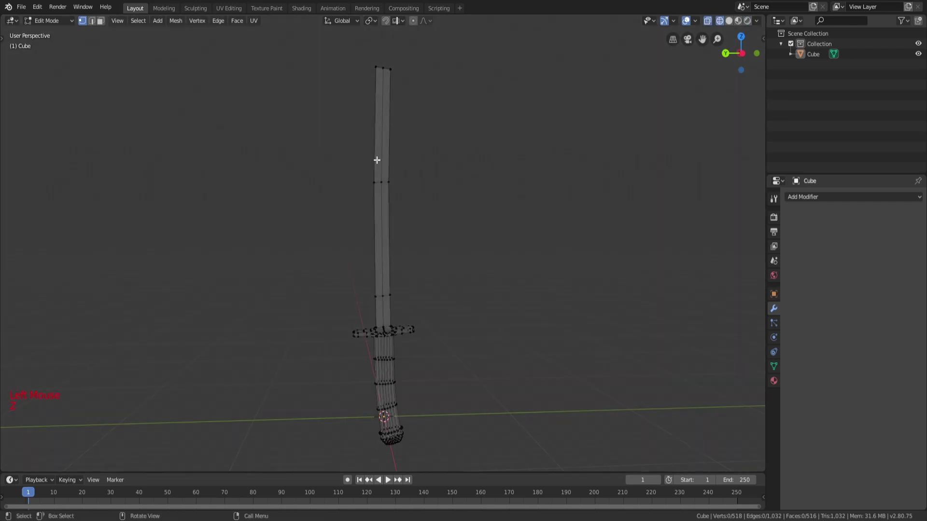
pyautogui.moveTo(376, 159); pyautogui.dragTo(395, 191, button='middle')
pyautogui.press('c')
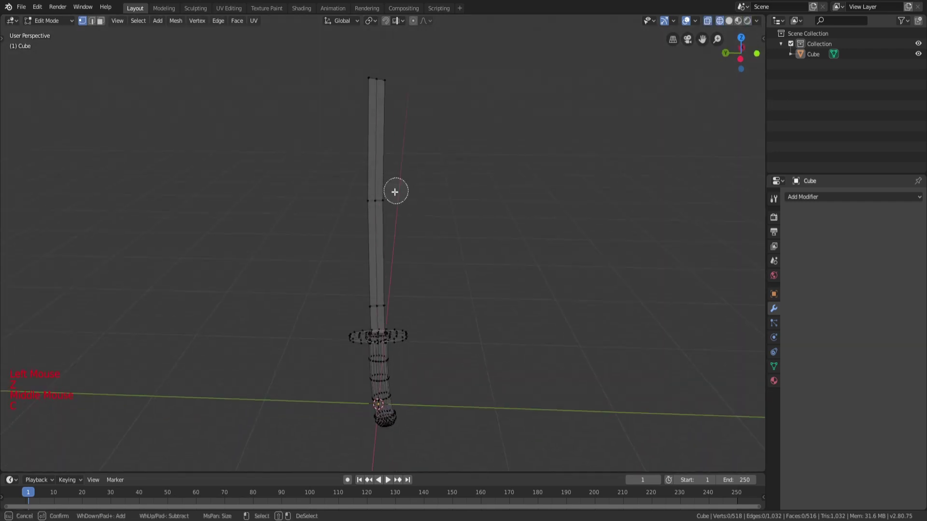
pyautogui.keyDown('shift'); pyautogui.scroll(4, 419, 197); pyautogui.keyUp('shift')
pyautogui.keyDown('shift'); pyautogui.moveTo(443, 213); pyautogui.dragTo(445, 227, button='middle'); pyautogui.keyUp('shift')
pyautogui.keyDown('shift'); pyautogui.moveTo(445, 226); pyautogui.dragTo(470, 190, button='middle'); pyautogui.keyUp('shift')
pyautogui.scroll(3, 449, 240)
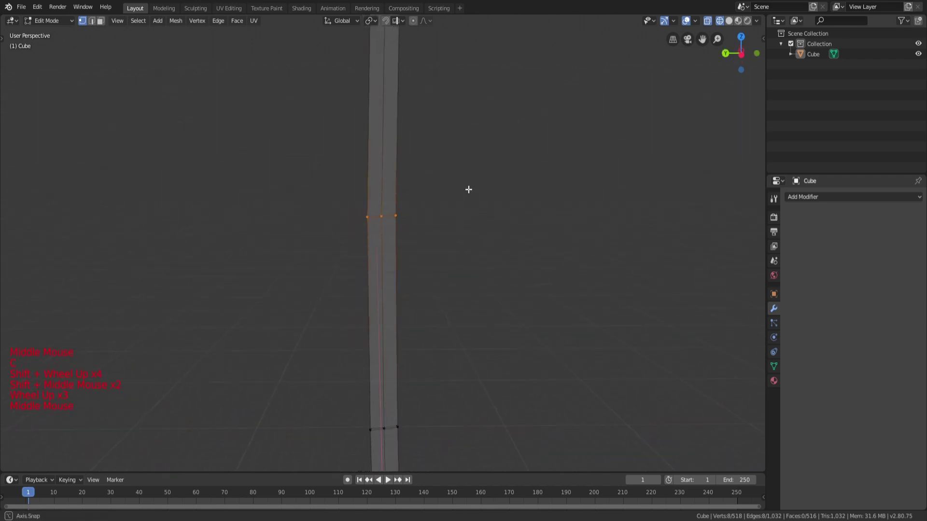
pyautogui.press('g')
pyautogui.press('y')
pyautogui.click(469, 190)
pyautogui.press('r')
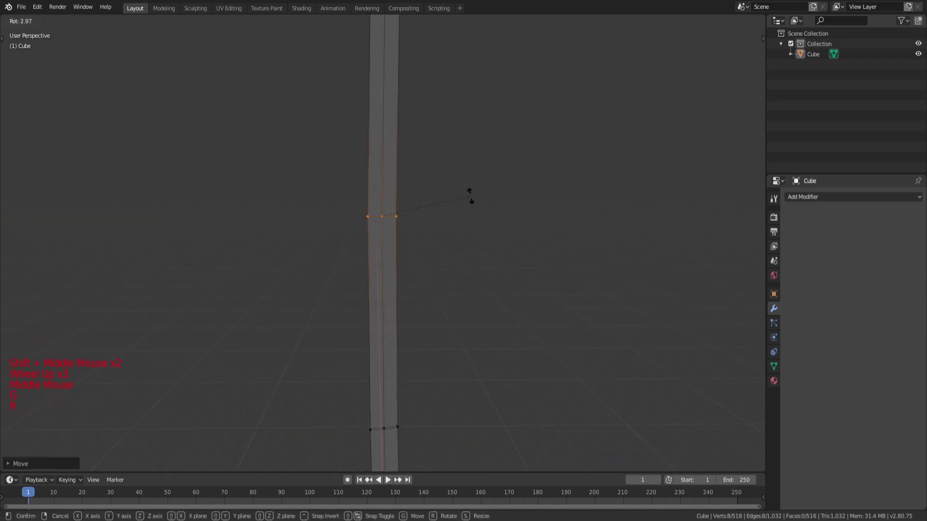
pyautogui.click(470, 200)
pyautogui.press('a')
pyautogui.press('a')
pyautogui.press('a')
# Circle-select the blade's tip vertices, lower them along Z and move them along negative Y to increase the curve
pyautogui.moveTo(429, 137); pyautogui.dragTo(422, 162, button='middle')
pyautogui.keyDown('shift'); pyautogui.moveTo(421, 140); pyautogui.dragTo(421, 154, button='middle'); pyautogui.keyUp('shift')
pyautogui.keyDown('shift'); pyautogui.moveTo(421, 154); pyautogui.dragTo(434, 138, button='middle'); pyautogui.keyUp('shift')
pyautogui.rightClick(363, 44)
pyautogui.press('g')
pyautogui.press('z')
pyautogui.click(426, 230)
pyautogui.press('g')
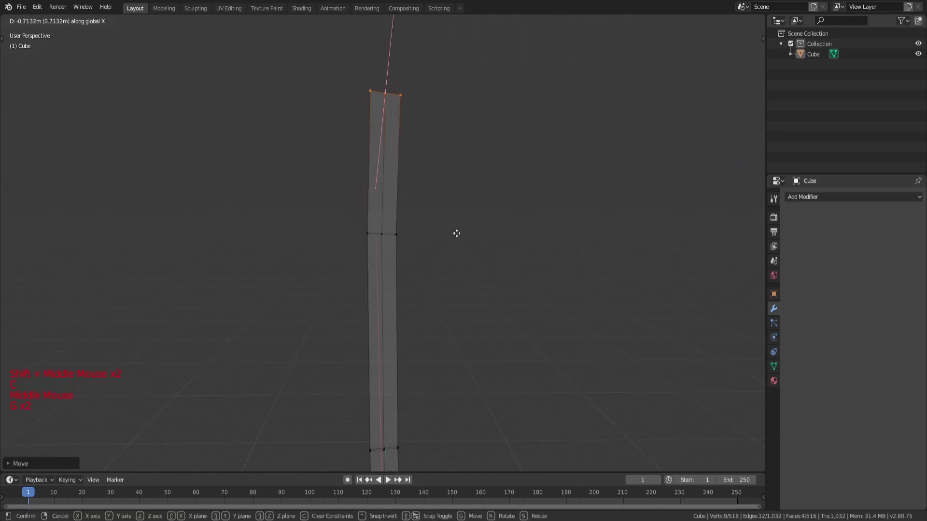
pyautogui.press('y')
pyautogui.click(438, 226)
pyautogui.scroll(-4, 444, 215)
pyautogui.press('a')
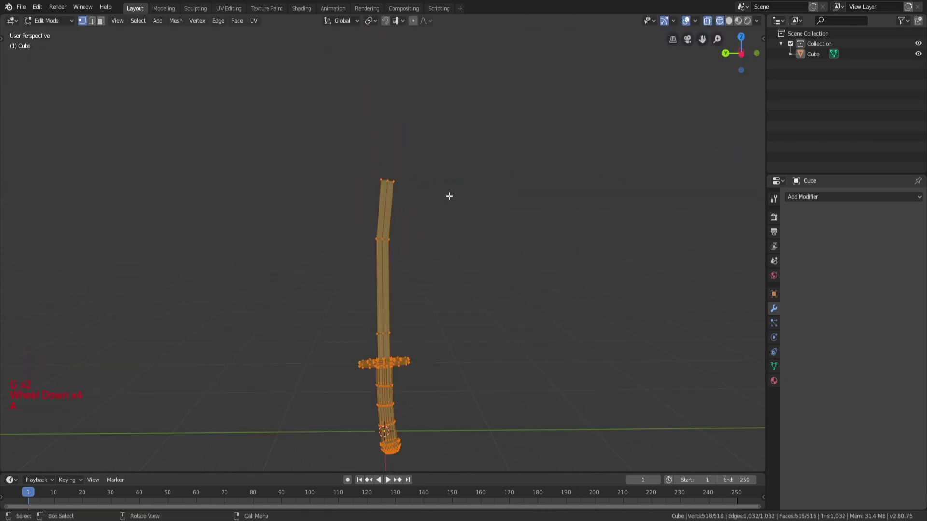
# Examine the blade's curve from several angles and zoom levels, comparing Object Mode with Edit Mode
pyautogui.press('Tab')
pyautogui.press('z')
pyautogui.scroll(-1, 518, 228)
pyautogui.press('a')
pyautogui.scroll(-3, 507, 226)
pyautogui.press('a')
pyautogui.press('a')
pyautogui.press('Tab')
pyautogui.press('Tab')
pyautogui.scroll(5, 419, 265)
pyautogui.moveTo(499, 226); pyautogui.dragTo(375, 237, button='middle')
pyautogui.press('a')
pyautogui.press('a')
pyautogui.press('a')
pyautogui.click(372, 237)
pyautogui.press('Tab')
pyautogui.scroll(3, 381, 193)
pyautogui.press('a')
pyautogui.moveTo(388, 159); pyautogui.dragTo(431, 159, button='middle')
pyautogui.press('a')
pyautogui.press('a')
pyautogui.press('a')
pyautogui.press('z')
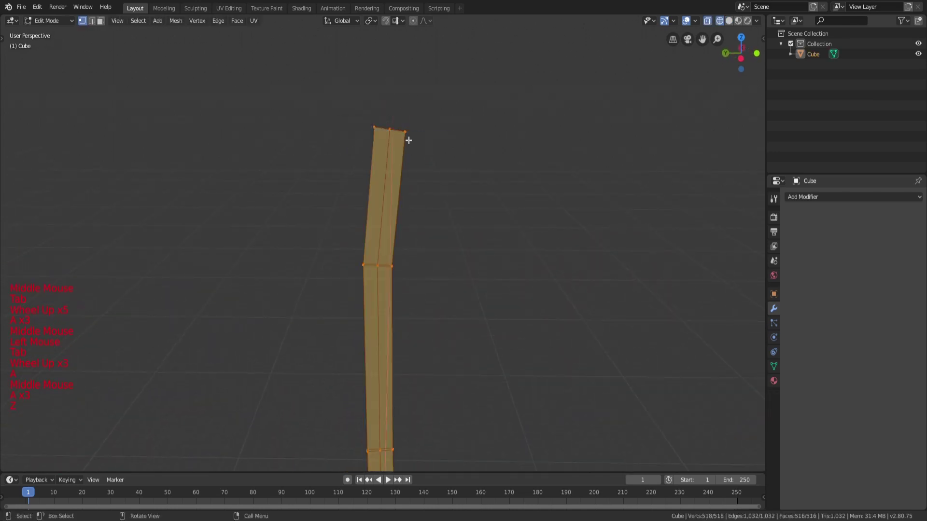
# Circle-select the blade's tip vertices in wireframe shading and move them about 0.13 m along Y to soften the curve
pyautogui.press('a')
pyautogui.press('a')
pyautogui.press('a')
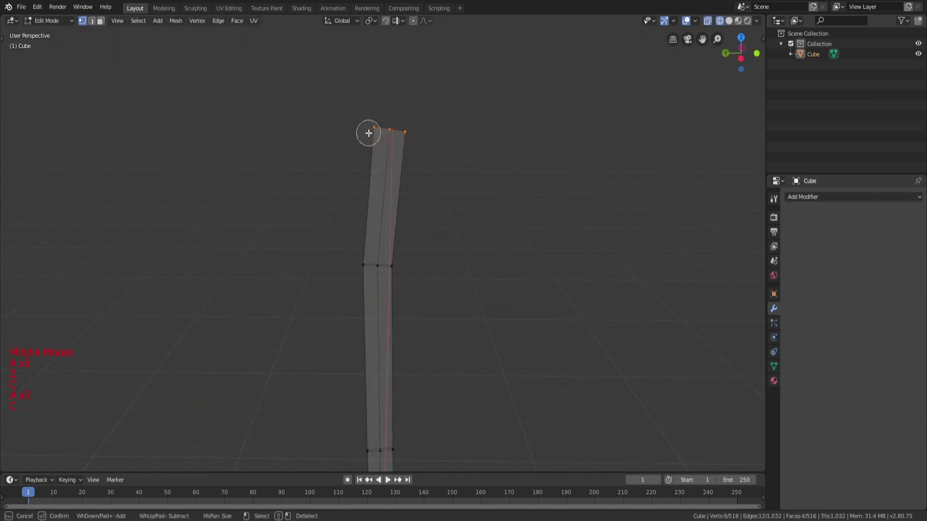
pyautogui.rightClick(368, 133)
pyautogui.scroll(2, 498, 232)
pyautogui.moveTo(498, 232); pyautogui.dragTo(489, 202, button='middle')
pyautogui.keyDown('shift'); pyautogui.moveTo(490, 203); pyautogui.dragTo(492, 226, button='middle'); pyautogui.keyUp('shift')
pyautogui.press('g')
pyautogui.press('y')
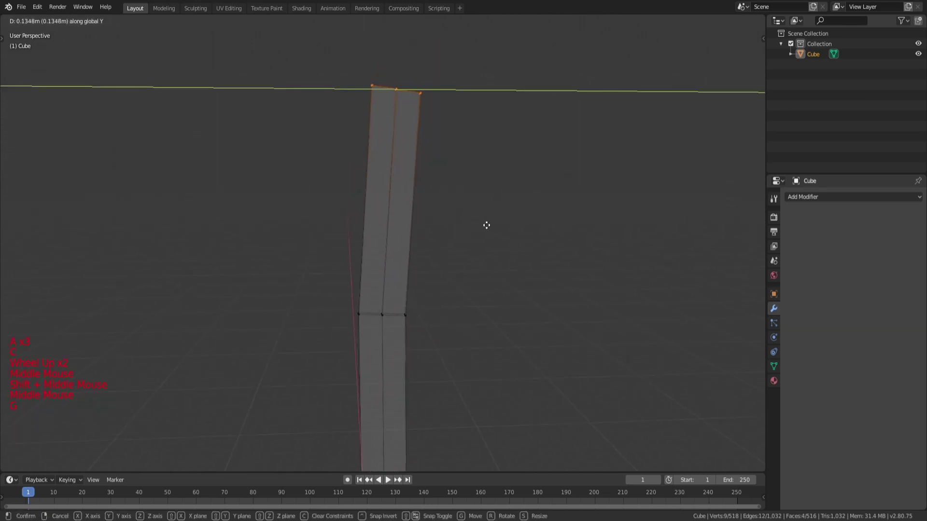
pyautogui.click(487, 225)
pyautogui.scroll(-5, 481, 222)
pyautogui.scroll(2, 458, 211)
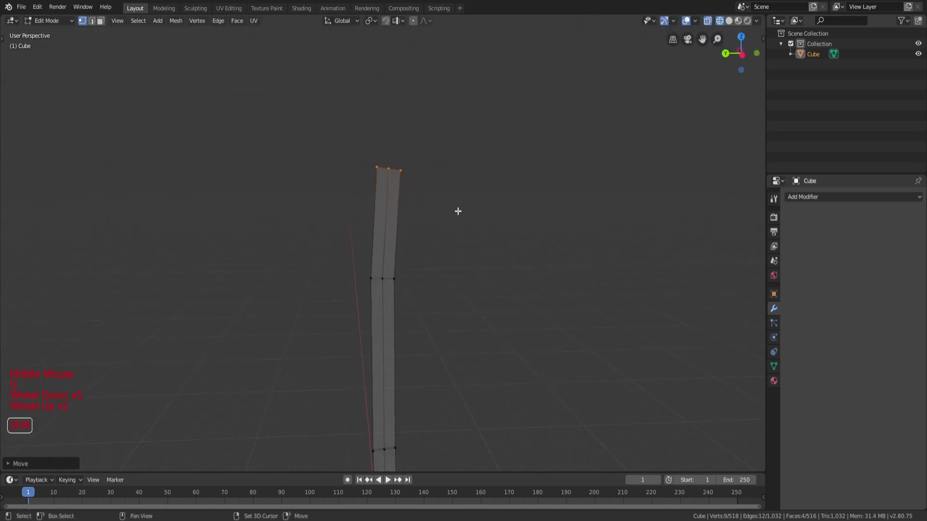
# Nudge the selected tip vertices once more to fine-tune the end of the blade
pyautogui.keyDown('shift'); pyautogui.moveTo(458, 211); pyautogui.dragTo(449, 253, button='middle'); pyautogui.keyUp('shift')
pyautogui.scroll(2, 449, 252)
pyautogui.press('g')
pyautogui.click(448, 248)
pyautogui.scroll(-4, 449, 239)
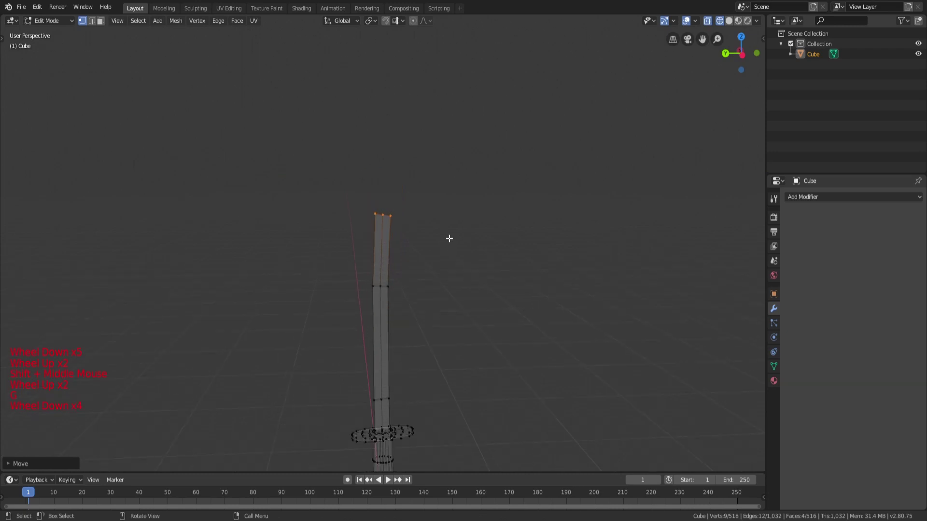
# Circle-select the blade's end vertices again and extrude them upward into a short new segment
pyautogui.press('a')
pyautogui.press('a')
pyautogui.press('a')
pyautogui.press('c')
pyautogui.click(377, 216)
pyautogui.rightClick(399, 219)
pyautogui.scroll(3, 418, 222)
pyautogui.moveTo(417, 221); pyautogui.dragTo(414, 245, button='middle')
pyautogui.press('z')
pyautogui.click(422, 206)
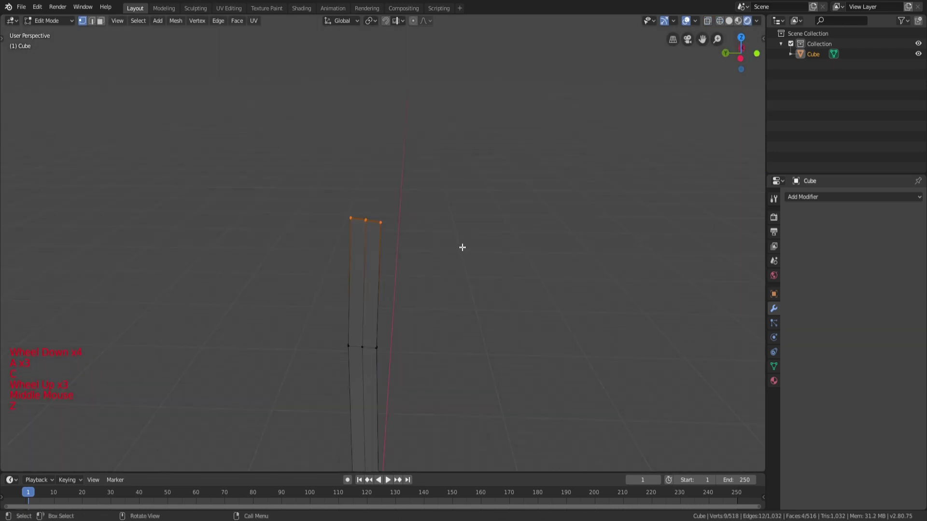
pyautogui.press('e')
pyautogui.click(439, 216)
# In wireframe shading, shift the extruded blade end toward negative Y and lower it along Z by about 1.3 m
pyautogui.press('g')
pyautogui.click(480, 218)
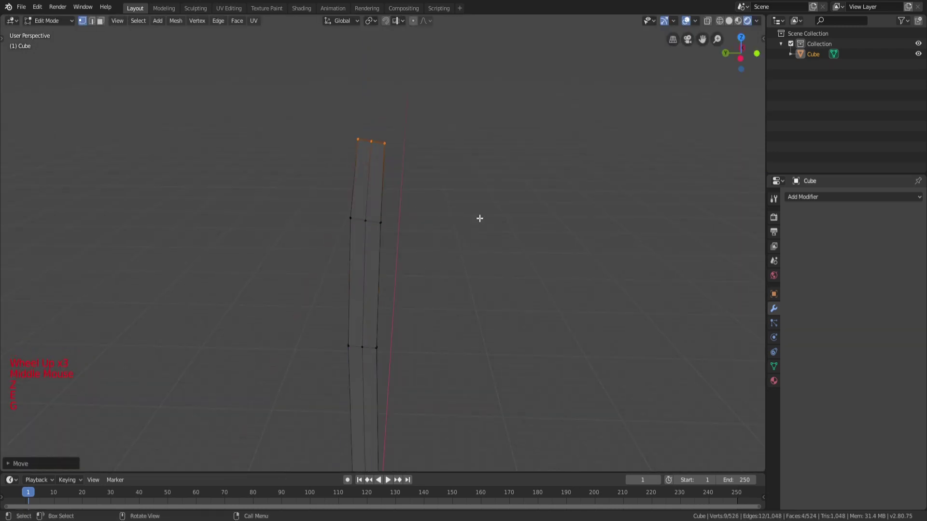
pyautogui.press('z')
pyautogui.click(430, 201)
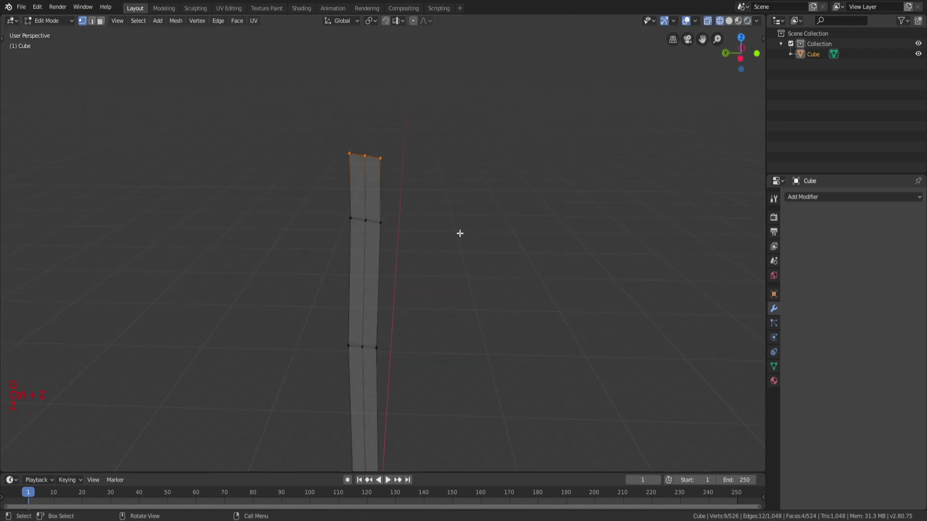
pyautogui.scroll(2, 461, 230)
pyautogui.press('g')
pyautogui.click(521, 254)
pyautogui.press('g')
pyautogui.press('z')
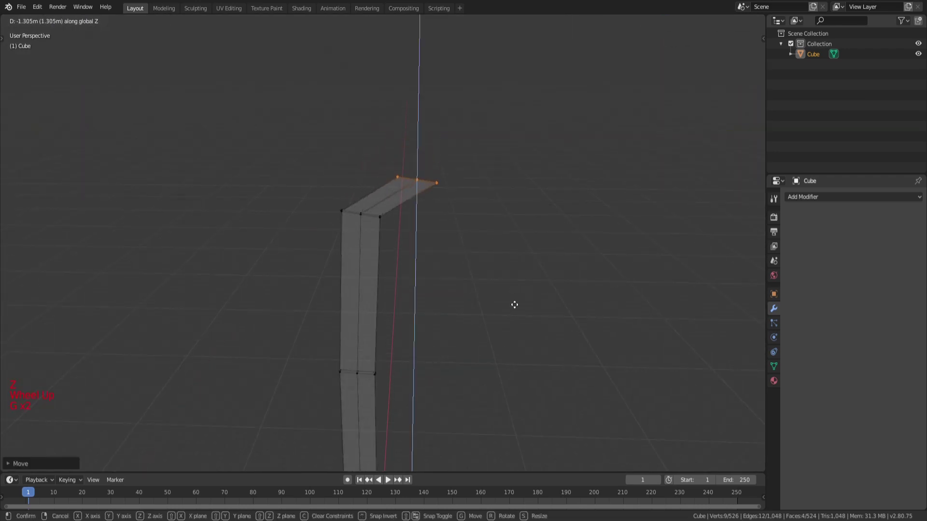
pyautogui.click(515, 306)
# Scale the extruded end to about 0.11 along Y and narrow it along X to form a sharp point
pyautogui.press('s')
pyautogui.press('x')
pyautogui.press('y')
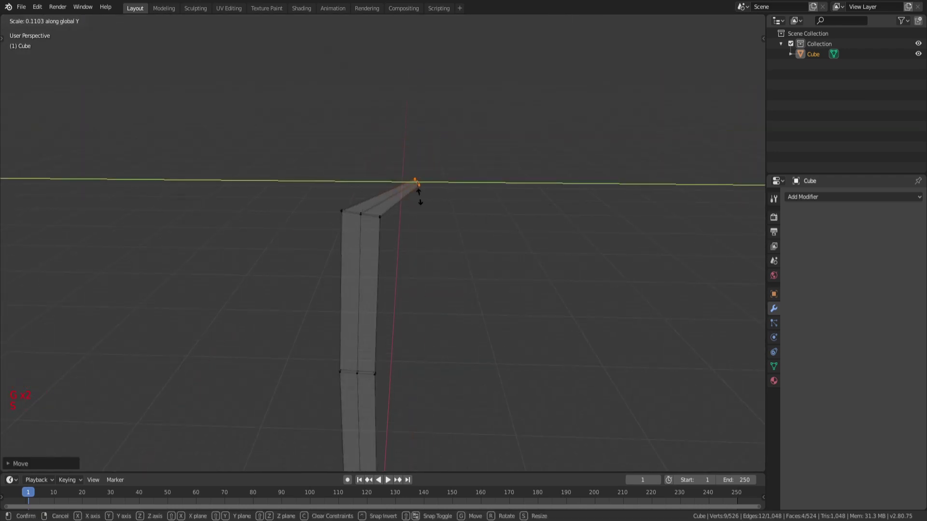
pyautogui.click(413, 189)
pyautogui.scroll(2, 468, 223)
pyautogui.keyDown('shift'); pyautogui.moveTo(467, 224); pyautogui.dragTo(416, 192, button='middle'); pyautogui.keyUp('shift')
pyautogui.scroll(1, 490, 200)
pyautogui.press('s')
pyautogui.click(218, 150)
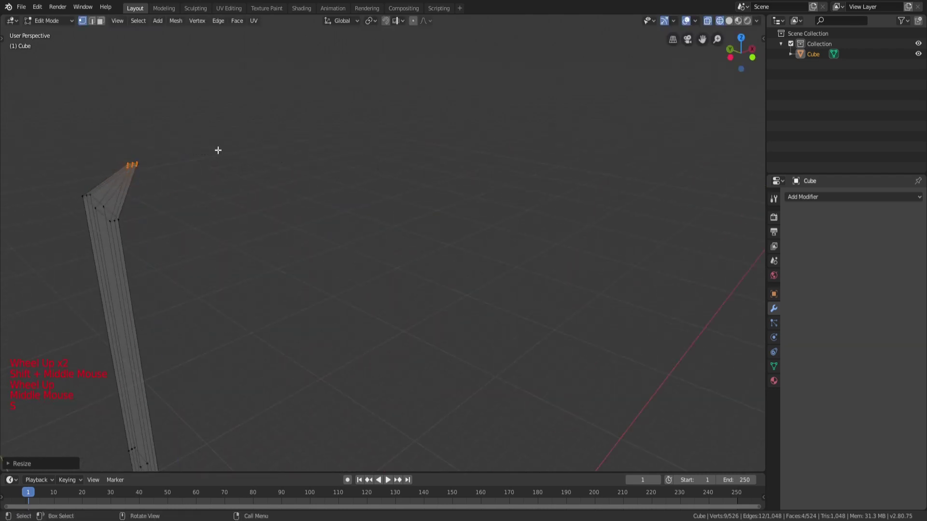
pyautogui.moveTo(435, 159); pyautogui.dragTo(399, 173, button='middle')
pyautogui.press('s')
pyautogui.press('x')
pyautogui.click(114, 181)
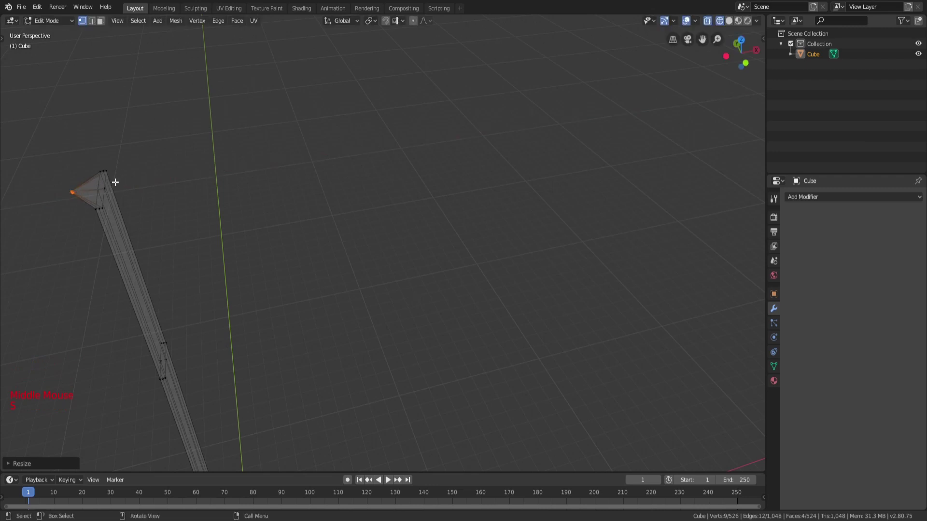
# Examine the pointed tip and the whole sword in solid shading, in both Object Mode and Edit Mode
pyautogui.press('a')
pyautogui.press('a')
pyautogui.press('z')
pyautogui.moveTo(432, 246); pyautogui.dragTo(434, 260, button='middle')
pyautogui.scroll(-3, 434, 260)
pyautogui.press('a')
pyautogui.press('Tab')
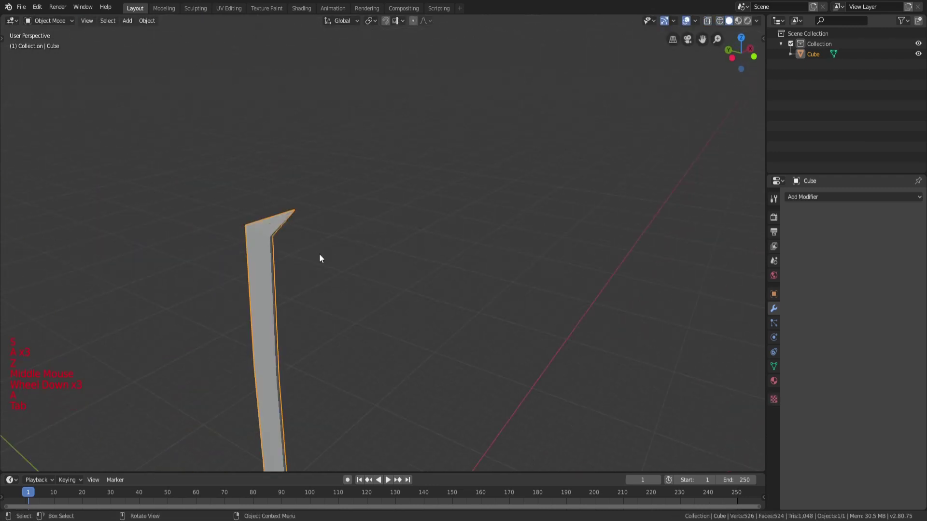
pyautogui.moveTo(321, 259); pyautogui.dragTo(389, 221, button='middle')
pyautogui.scroll(-4, 389, 221)
pyautogui.scroll(4, 407, 224)
pyautogui.scroll(-4, 404, 216)
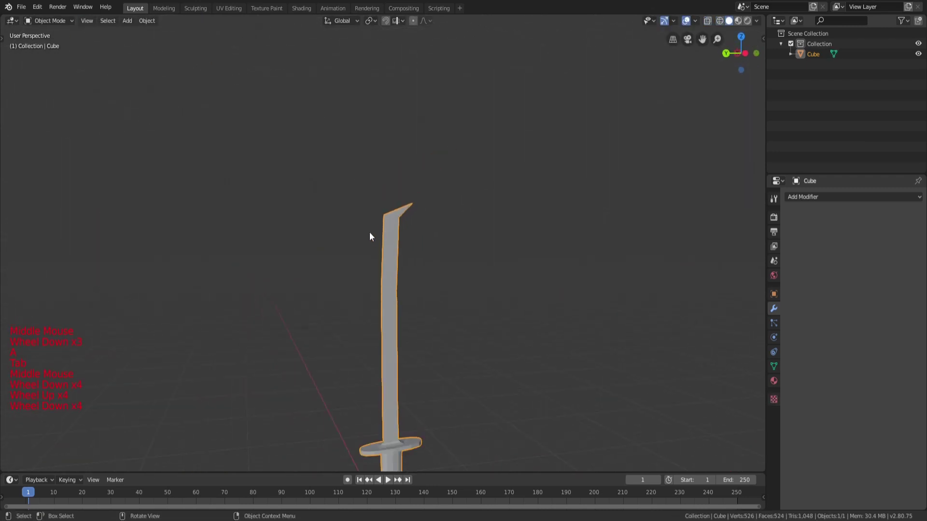
pyautogui.press('Tab')
pyautogui.scroll(3, 395, 180)
pyautogui.press('a')
pyautogui.scroll(-6, 386, 258)
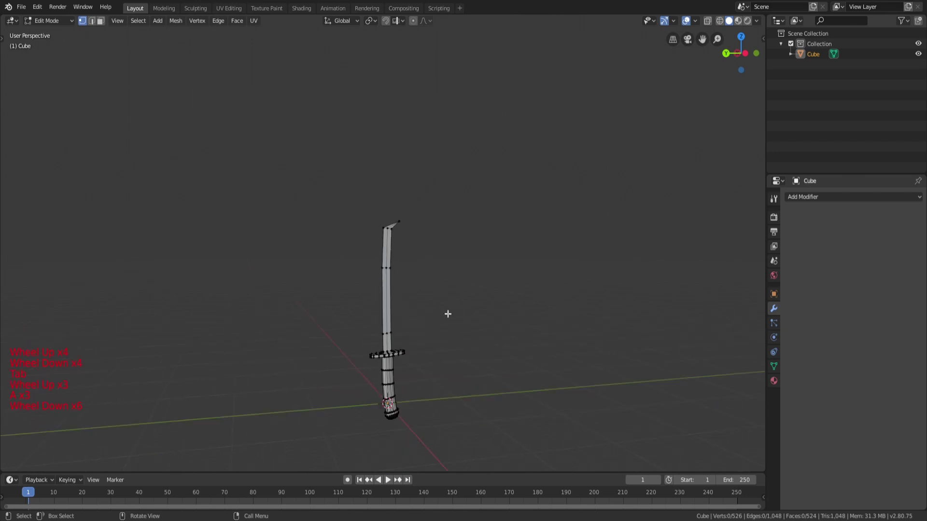
pyautogui.press('Tab')
pyautogui.scroll(-2, 433, 316)
pyautogui.press('a')
pyautogui.press('a')
pyautogui.press('a')
pyautogui.moveTo(433, 316); pyautogui.dragTo(394, 333, button='middle')
pyautogui.scroll(4, 380, 220)
pyautogui.press('Tab')
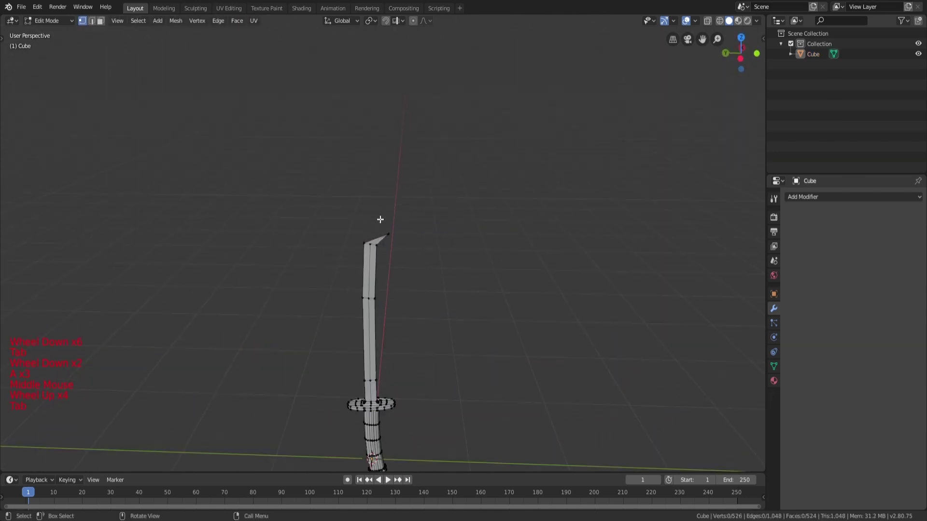
pyautogui.scroll(8, 381, 219)
pyautogui.moveTo(367, 256); pyautogui.dragTo(372, 256, button='middle')
pyautogui.scroll(-8, 372, 256)
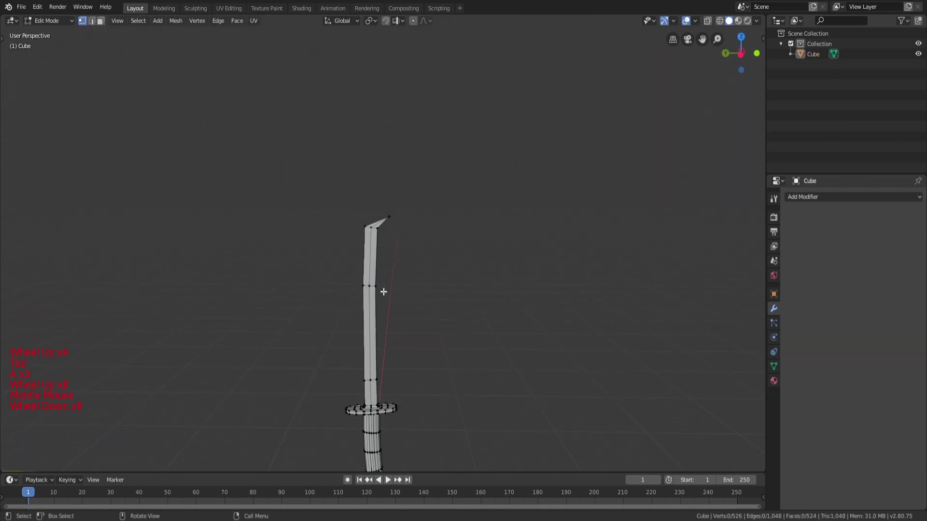
pyautogui.press('Tab')
pyautogui.scroll(4, 378, 219)
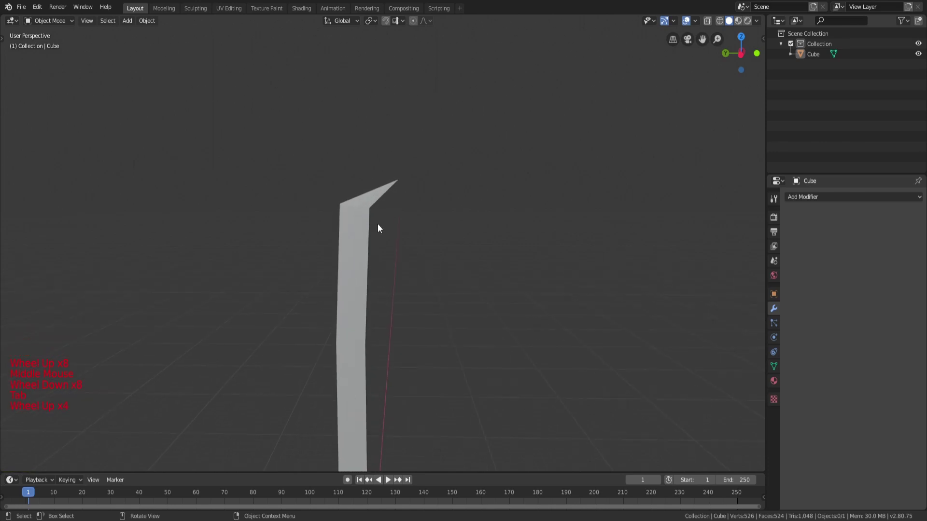
# In Edit Mode, add a loop cut across the middle of the blade's pointed tip section
pyautogui.press('Tab')
pyautogui.press('a')
pyautogui.press('a')
pyautogui.press('a')
pyautogui.scroll(1, 389, 194)
pyautogui.click(368, 185)
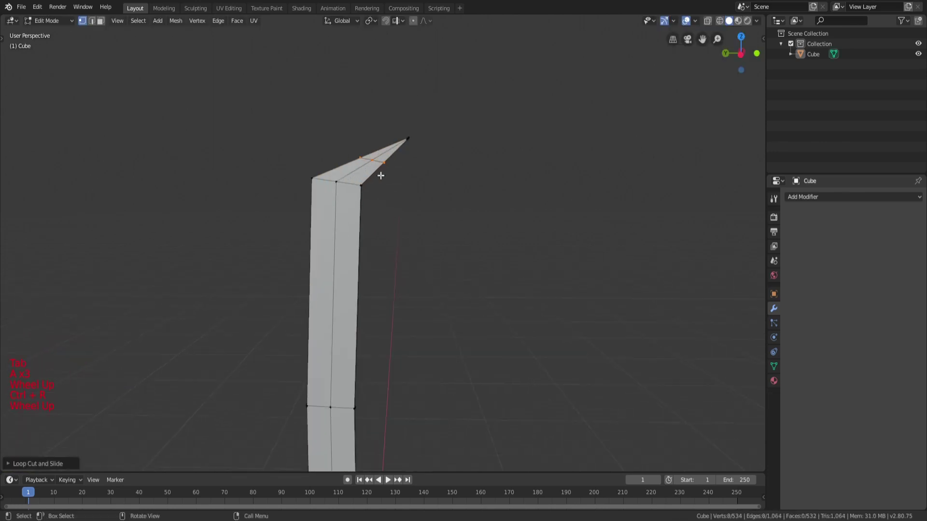
# Select the new loop's vertices on the outer edge of the tip and raise them along Z to round the outline
pyautogui.scroll(3, 378, 175)
pyautogui.moveTo(379, 174); pyautogui.dragTo(406, 188, button='middle')
pyautogui.moveTo(517, 159); pyautogui.dragTo(494, 151, button='middle')
pyautogui.press('g')
pyautogui.press('z')
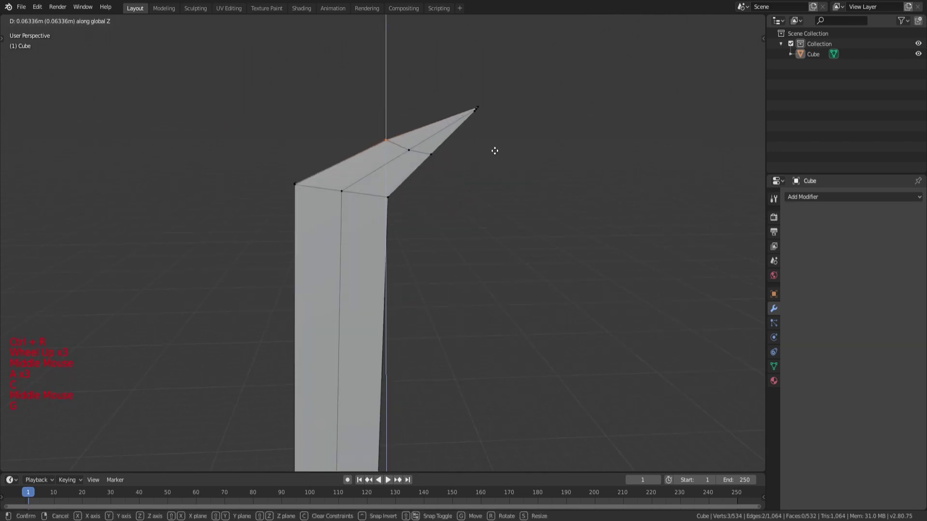
pyautogui.click(477, 139)
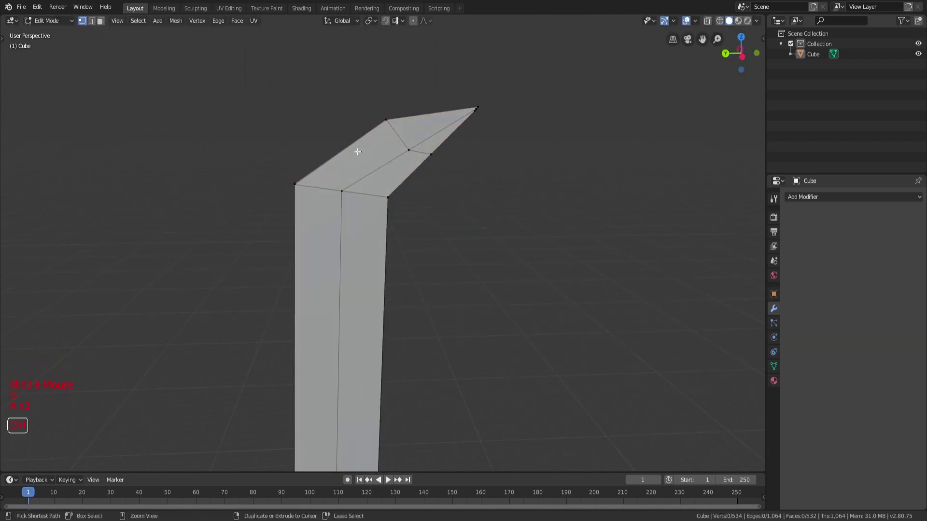
# Add a loop cut between the tip's base and its middle loop, then circle-select its outer-edge vertices and raise them
pyautogui.hotkey('ctrl', 'r')
pyautogui.click(356, 150)
pyautogui.rightClick(356, 149)
pyautogui.press('a')
pyautogui.press('a')
pyautogui.press('a')
pyautogui.press('c')
pyautogui.click(340, 152)
pyautogui.rightClick(339, 152)
pyautogui.moveTo(360, 147); pyautogui.dragTo(398, 169, button='middle')
pyautogui.press('g')
pyautogui.click(421, 168)
# Add a loop cut near the tip's point and raise its outer-edge vertices along Z to continue the rounded outline
pyautogui.press('a')
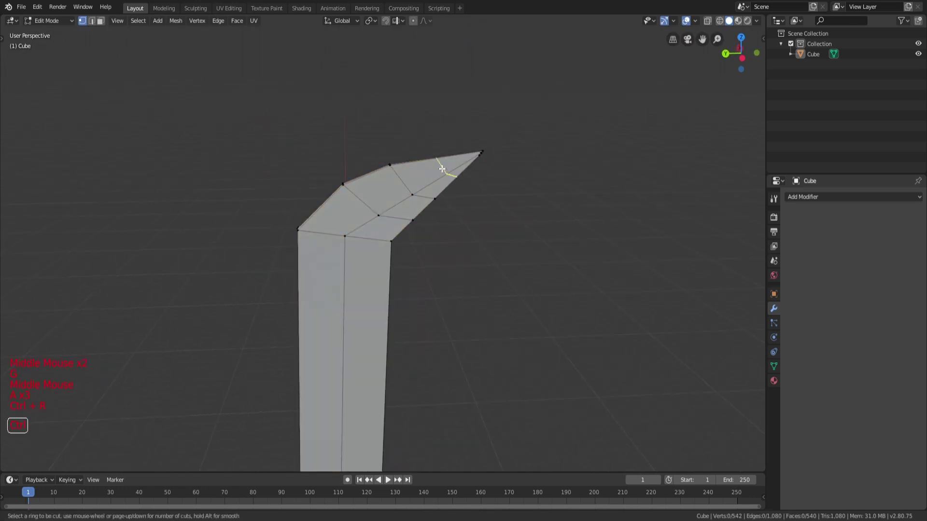
pyautogui.click(441, 168)
pyautogui.rightClick(442, 168)
pyautogui.press('a')
pyautogui.moveTo(446, 169); pyautogui.dragTo(446, 177, button='middle')
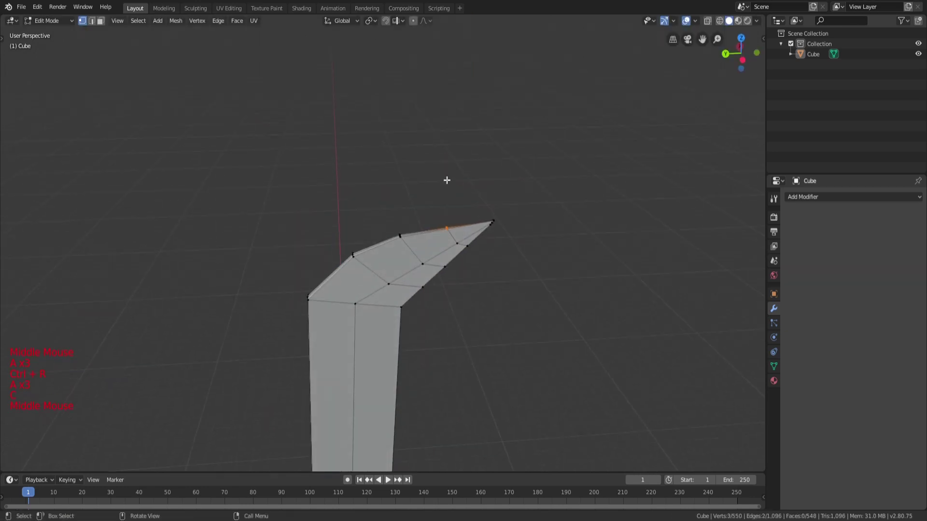
pyautogui.press('g')
pyautogui.press('z')
pyautogui.click(447, 175)
# Circle-select the outer corner vertices at the tip's base and move them inward along Y
pyautogui.press('a')
pyautogui.press('a')
pyautogui.moveTo(389, 258); pyautogui.dragTo(389, 241, button='middle')
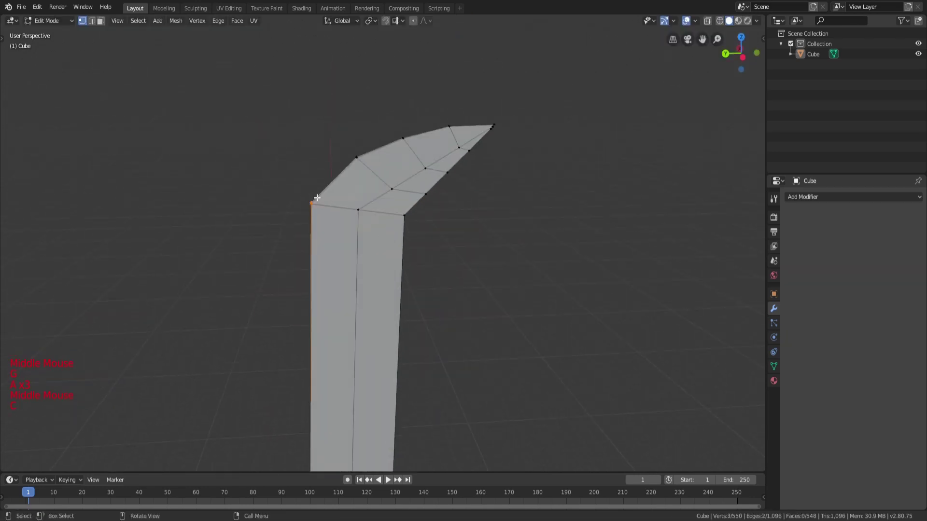
pyautogui.moveTo(317, 197); pyautogui.dragTo(331, 198, button='middle')
pyautogui.press('g')
pyautogui.press('y')
pyautogui.click(339, 202)
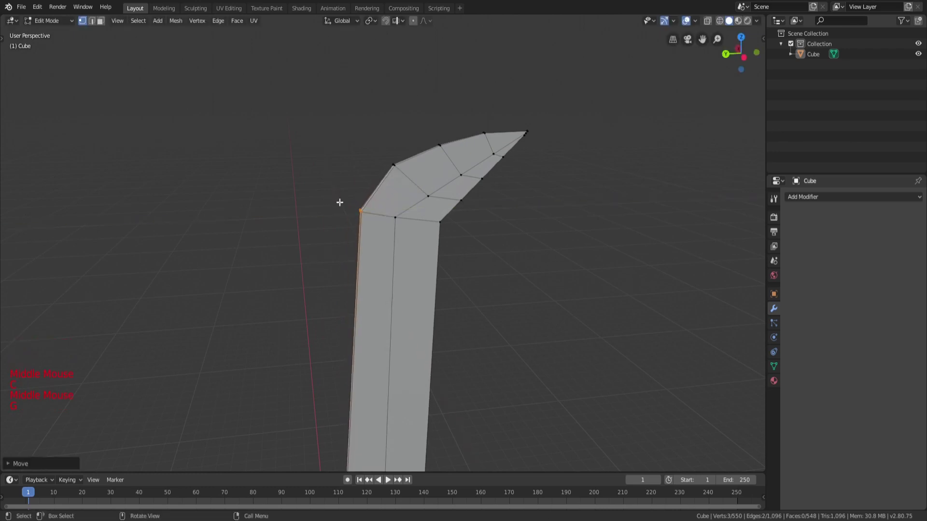
# Examine the rounded tip and upper blade in Object Mode
pyautogui.press('a')
pyautogui.scroll(-3, 343, 205)
pyautogui.press('a')
pyautogui.press('a')
pyautogui.scroll(-1, 376, 226)
pyautogui.press('Tab')
pyautogui.moveTo(398, 244); pyautogui.dragTo(389, 239, button='middle')
# Circle-select the outer-edge vertices at the blade's middle loop and move them along Y to curve the blade
pyautogui.press('Tab')
pyautogui.scroll(1, 376, 338)
pyautogui.moveTo(373, 344); pyautogui.dragTo(387, 316, button='middle')
pyautogui.press('c')
pyautogui.click(402, 327)
pyautogui.rightClick(402, 327)
pyautogui.press('g')
pyautogui.press('y')
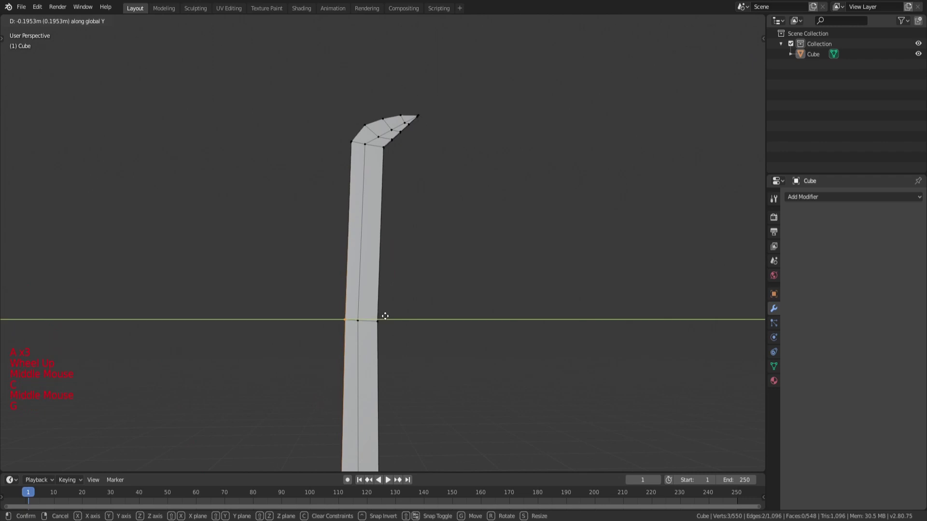
pyautogui.click(380, 318)
pyautogui.press('a')
pyautogui.press('a')
pyautogui.press('a')
pyautogui.scroll(-2, 389, 323)
pyautogui.press('Tab')
pyautogui.moveTo(389, 325); pyautogui.dragTo(339, 327, button='middle')
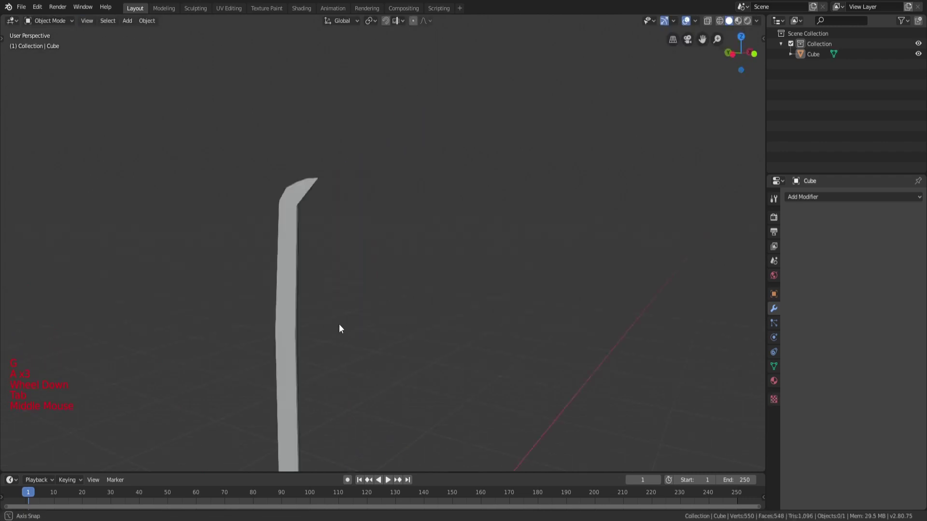
pyautogui.scroll(-1, 299, 208)
# Select the inner-edge corner vertices at the tip's base and move them inward along Y
pyautogui.press('Tab')
pyautogui.scroll(3, 346, 218)
pyautogui.moveTo(298, 208); pyautogui.dragTo(361, 200, button='middle')
pyautogui.scroll(1, 330, 201)
pyautogui.press('g')
pyautogui.press('y')
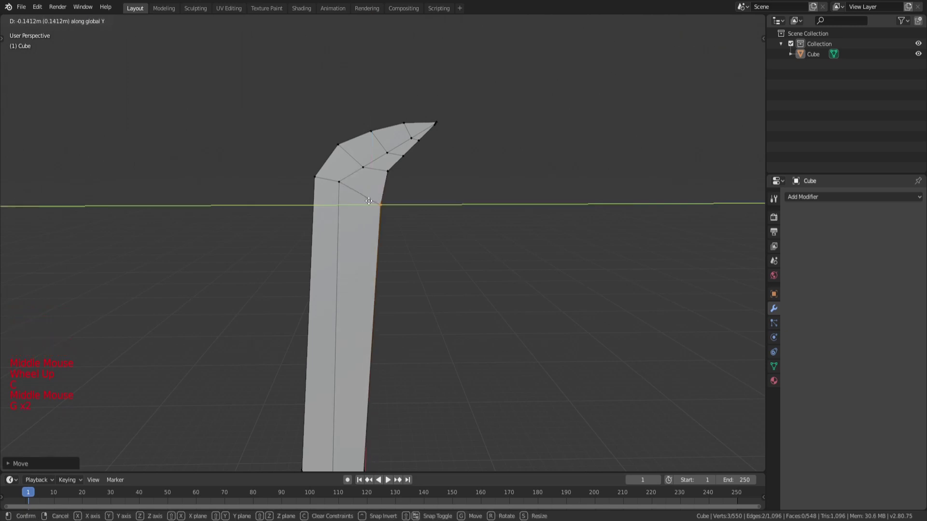
pyautogui.click(364, 201)
pyautogui.scroll(1, 392, 177)
pyautogui.press('a')
pyautogui.press('a')
pyautogui.press('a')
# Circle-select the inner-edge vertices just above the tip's base and move them inward to smooth the curve
pyautogui.scroll(1, 411, 174)
pyautogui.moveTo(432, 172); pyautogui.dragTo(377, 157, button='middle')
pyautogui.press('c')
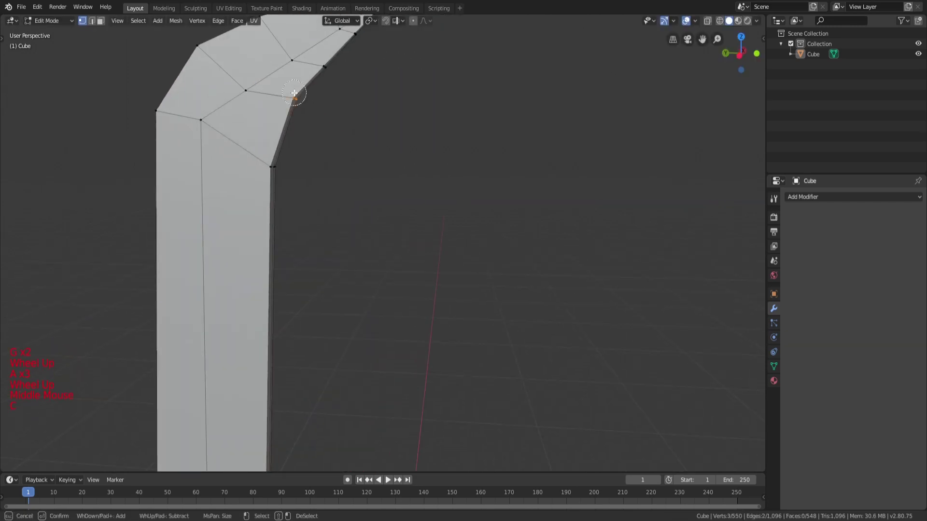
pyautogui.click(295, 97)
pyautogui.moveTo(296, 95); pyautogui.dragTo(356, 112, button='middle')
pyautogui.press('g')
pyautogui.click(365, 117)
pyautogui.press('a')
pyautogui.press('a')
pyautogui.press('a')
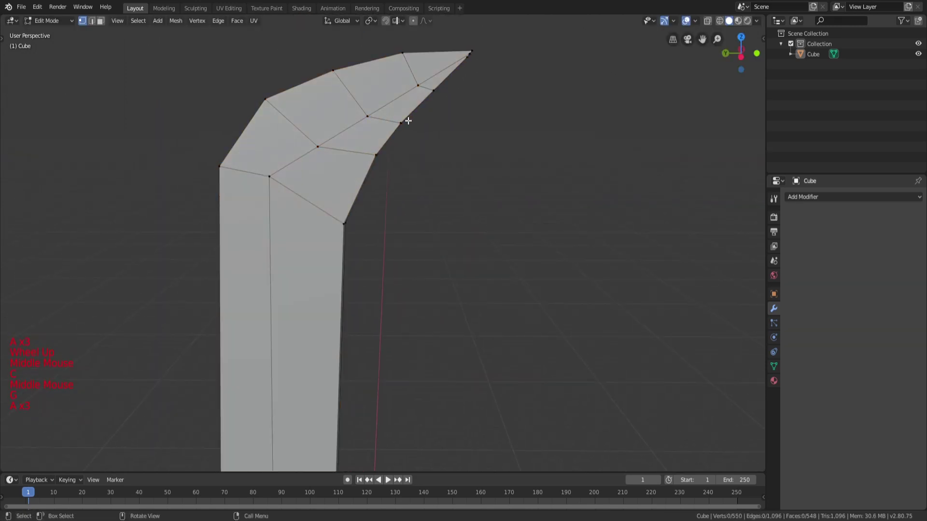
# Examine the reshaped tip and the blade's overall curve in Object Mode
pyautogui.moveTo(428, 130); pyautogui.dragTo(393, 121, button='middle')
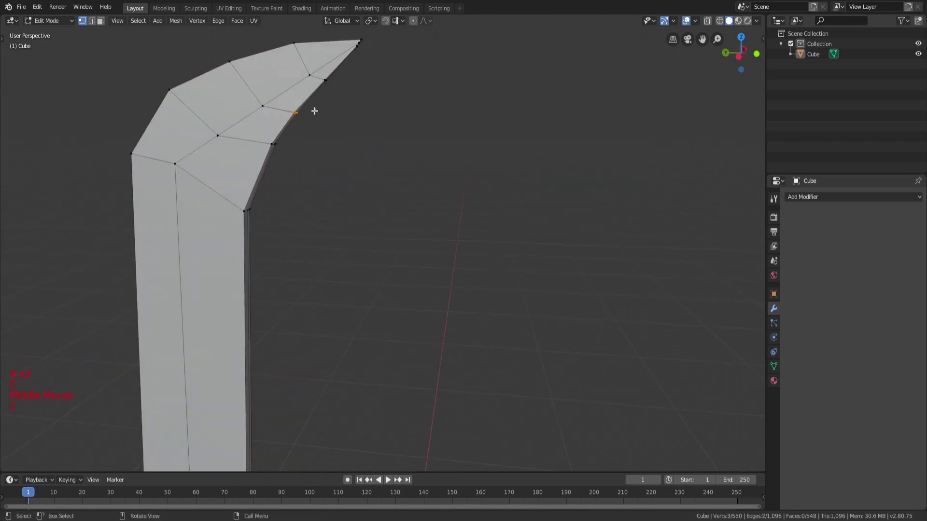
pyautogui.middleClick(314, 111)
pyautogui.scroll(-3, 385, 117)
pyautogui.press('a')
pyautogui.scroll(-1, 430, 217)
pyautogui.press('Tab')
pyautogui.scroll(-5, 473, 316)
pyautogui.press('a')
pyautogui.press('a')
pyautogui.press('a')
pyautogui.moveTo(474, 317); pyautogui.dragTo(455, 280, button='middle')
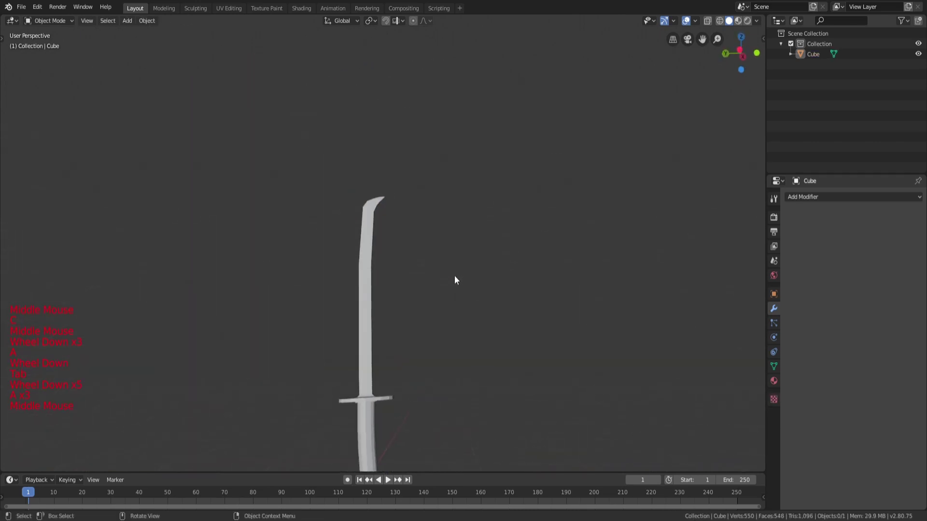
pyautogui.scroll(3, 454, 276)
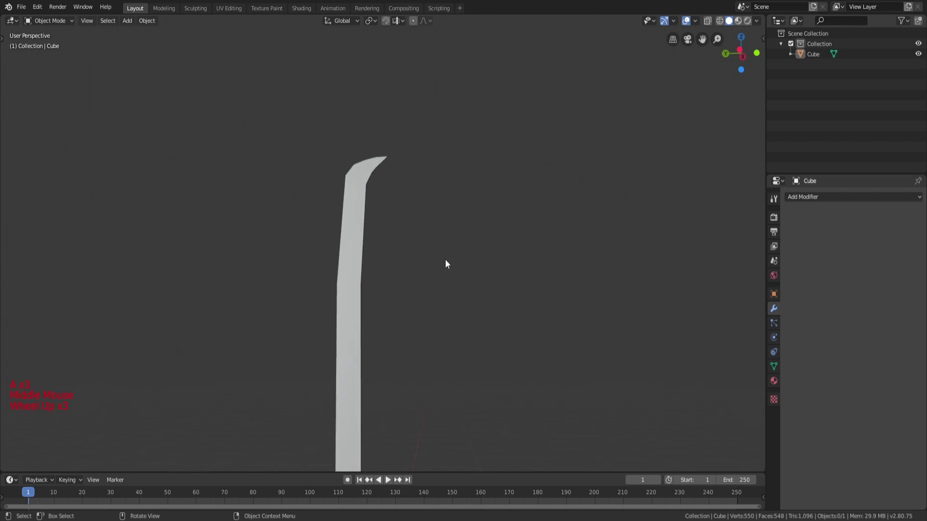
pyautogui.moveTo(445, 264); pyautogui.dragTo(435, 374, button='middle')
# Circle-select the vertices at the tip's point in Edit Mode and lower them along Z
pyautogui.press('Tab')
pyautogui.scroll(3, 467, 292)
pyautogui.moveTo(468, 292); pyautogui.dragTo(374, 251, button='middle')
pyautogui.press('a')
pyautogui.press('a')
pyautogui.press('a')
pyautogui.scroll(2, 459, 264)
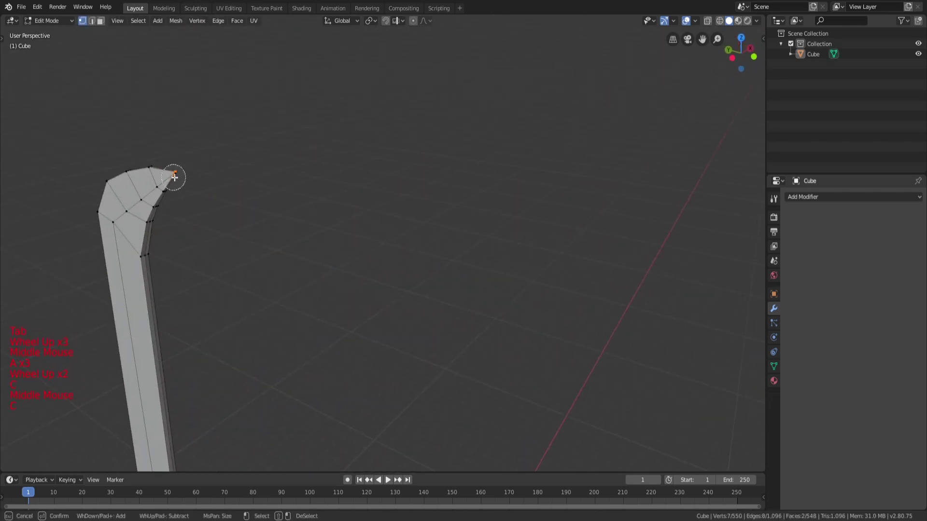
pyautogui.moveTo(195, 173); pyautogui.dragTo(348, 161, button='middle')
pyautogui.press('g')
pyautogui.press('z')
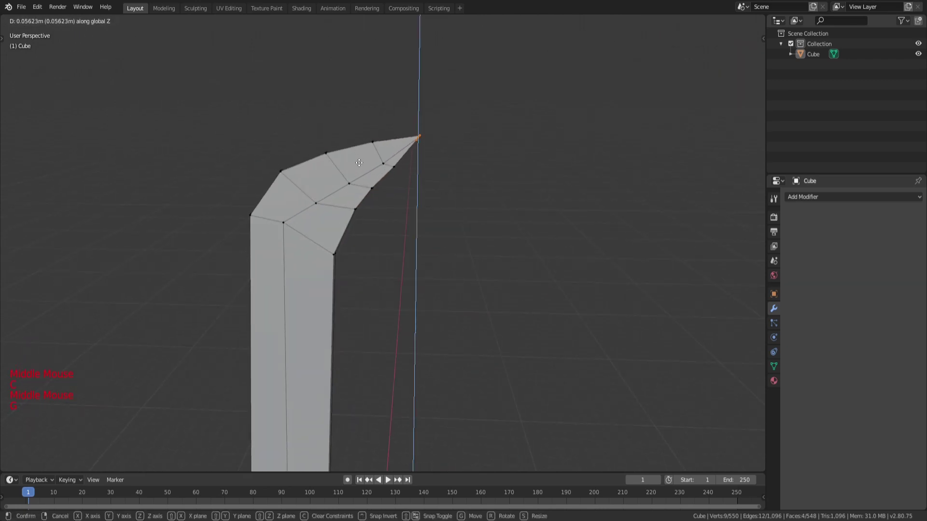
pyautogui.click(369, 175)
# Scale the point's vertices closer together and check the tip in Object Mode
pyautogui.press('s')
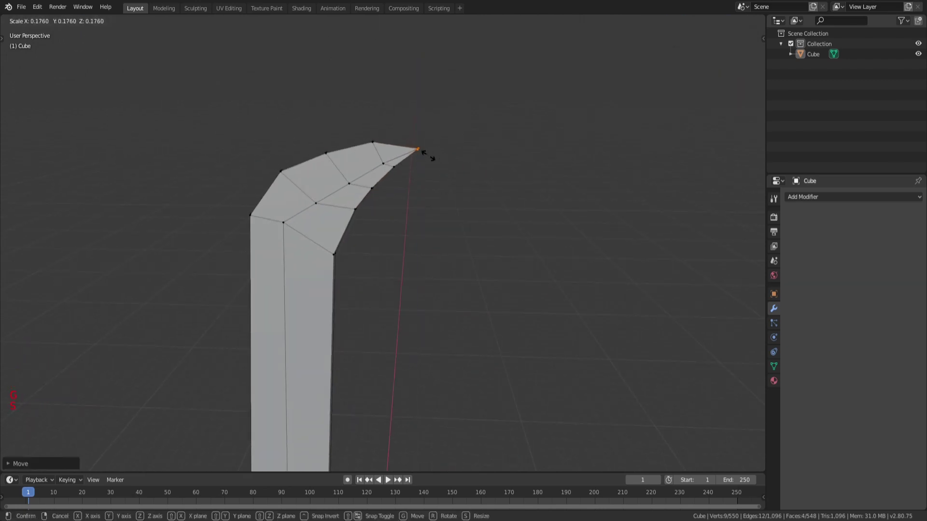
pyautogui.click(428, 156)
pyautogui.press('a')
pyautogui.press('a')
pyautogui.press('a')
pyautogui.scroll(-4, 441, 173)
pyautogui.press('Tab')
pyautogui.moveTo(443, 178)
pyautogui.mouseDown(button='middle')
pyautogui.moveTo(516, 297)
pyautogui.moveTo(449, 353)
pyautogui.moveTo(441, 250)
pyautogui.moveTo(368, 356)
pyautogui.moveTo(385, 222)
pyautogui.moveTo(433, 155)
pyautogui.moveTo(430, 114)
pyautogui.moveTo(383, 255)
pyautogui.moveTo(407, 201)
pyautogui.moveTo(397, 172)
pyautogui.mouseUp(button='middle')
pyautogui.scroll(-4, 519, 301)
pyautogui.scroll(4, 433, 155)
# Select the tip's end section through the mesh in wireframe shading and delete its vertices
pyautogui.press('Tab')
pyautogui.press('a')
pyautogui.press('a')
pyautogui.scroll(4, 382, 255)
pyautogui.press('z')
pyautogui.press('z')
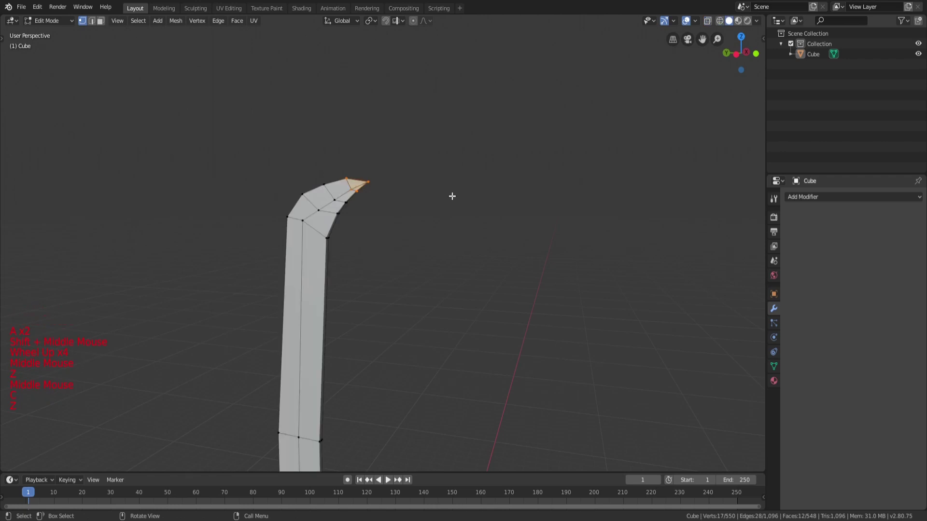
pyautogui.press('x')
pyautogui.click(447, 198)
pyautogui.press('a')
pyautogui.press('a')
pyautogui.press('a')
pyautogui.moveTo(445, 198); pyautogui.dragTo(358, 239, button='middle')
pyautogui.moveTo(326, 187)
pyautogui.mouseDown(button='middle')
pyautogui.moveTo(397, 188)
pyautogui.moveTo(369, 196)
pyautogui.mouseUp(button='middle')
pyautogui.press('e')
pyautogui.press('x')
pyautogui.click(397, 189)
# Circle-select the vertices around the tip's open end in wireframe and extrude them upward along Z
pyautogui.scroll(1, 398, 188)
pyautogui.press('z')
pyautogui.press('c')
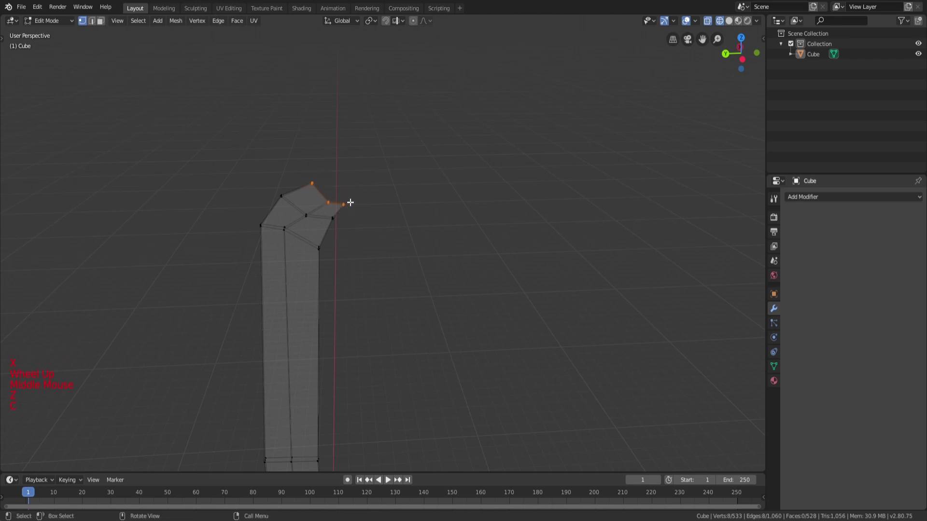
pyautogui.press('z')
pyautogui.moveTo(466, 209)
pyautogui.mouseDown(button='middle')
pyautogui.moveTo(420, 199)
pyautogui.moveTo(418, 230)
pyautogui.moveTo(400, 195)
pyautogui.mouseUp(button='middle')
pyautogui.scroll(3, 418, 230)
pyautogui.press('e')
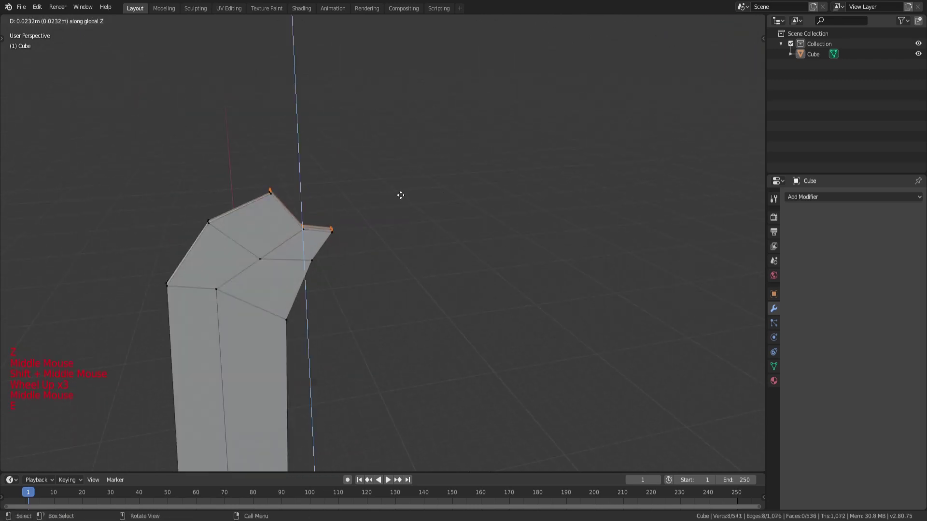
pyautogui.click(414, 155)
# Move the extruded end vertices outward and scale them together into a sharp point
pyautogui.press('g')
pyautogui.click(440, 168)
pyautogui.press('s')
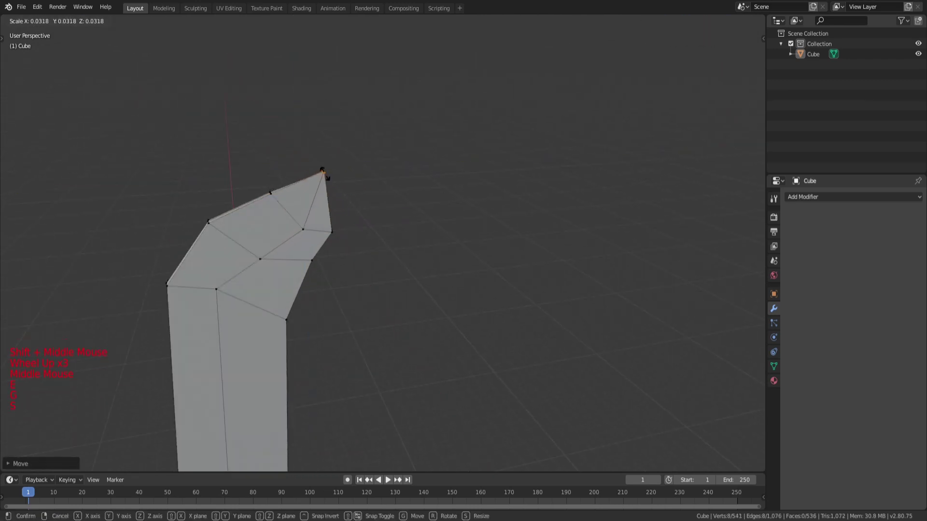
pyautogui.click(328, 173)
# Reposition the new point with a free move and adjustments along Y and Z to lengthen the tip
pyautogui.moveTo(331, 173); pyautogui.dragTo(413, 131, button='middle')
pyautogui.scroll(3, 319, 175)
pyautogui.scroll(-1, 413, 130)
pyautogui.scroll(-1, 412, 131)
pyautogui.press('g')
pyautogui.click(393, 96)
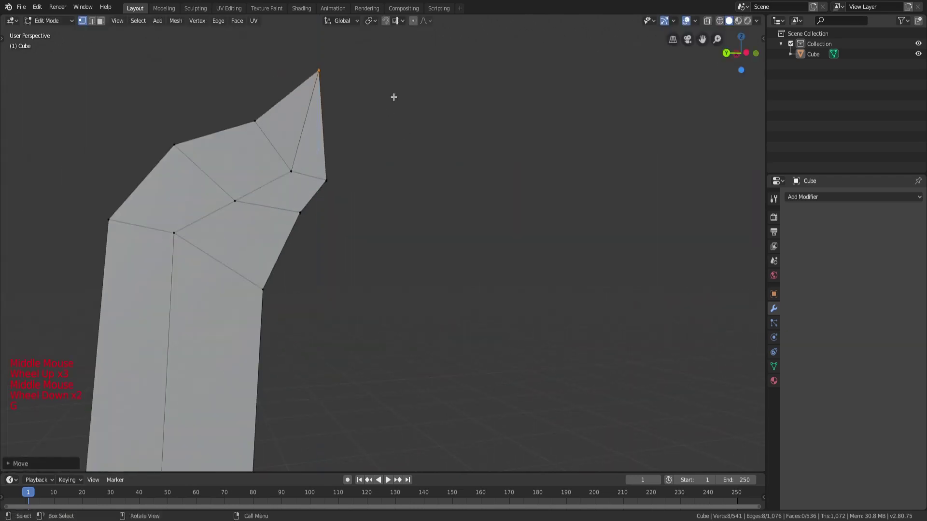
pyautogui.press('g')
pyautogui.press('x')
pyautogui.press('y')
pyautogui.click(444, 148)
pyautogui.press('g')
pyautogui.press('z')
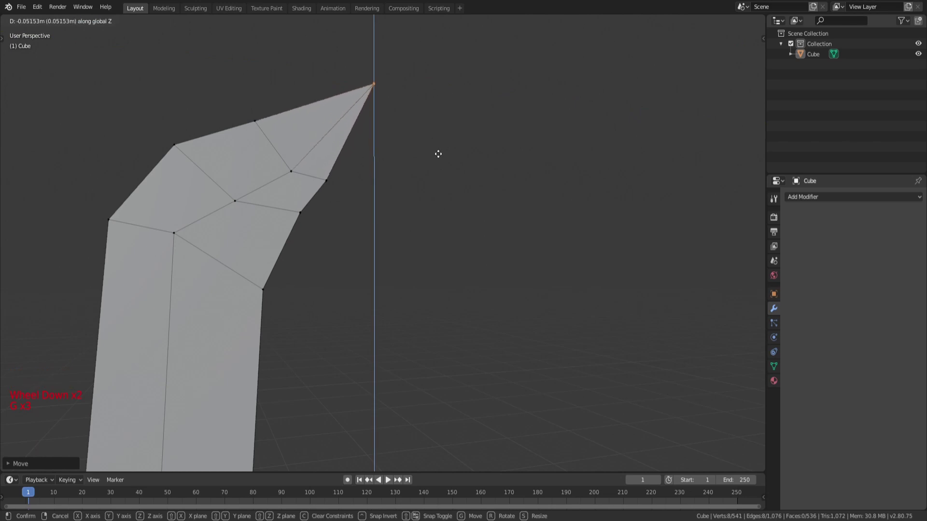
pyautogui.click(436, 144)
pyautogui.press('a')
pyautogui.press('a')
pyautogui.press('a')
# Circle-select the outer-edge vertices of the loop below the point and raise them along Z
pyautogui.press('c')
pyautogui.moveTo(282, 147); pyautogui.dragTo(311, 208, button='middle')
pyautogui.click(265, 165)
pyautogui.press('c')
pyautogui.press('g')
pyautogui.press('z')
pyautogui.click(298, 167)
pyautogui.press('a')
pyautogui.press('a')
pyautogui.press('a')
# Circle-select the inner-edge vertices of the loop below the point and raise them along Z
pyautogui.press('c')
pyautogui.click(287, 213)
pyautogui.press('g')
pyautogui.press('z')
pyautogui.click(307, 189)
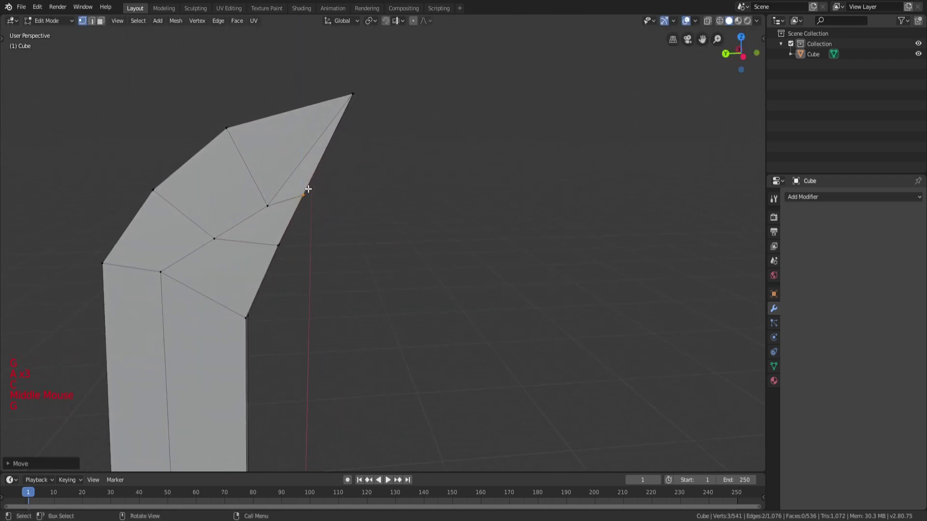
# Select the middle vertices on both sides of the loop below the point in wireframe and raise them along Z
pyautogui.rightClick(267, 204)
pyautogui.press('z')
pyautogui.press('a')
pyautogui.press('a')
pyautogui.press('a')
pyautogui.press('c')
pyautogui.click(267, 205)
pyautogui.rightClick(268, 204)
pyautogui.press('z')
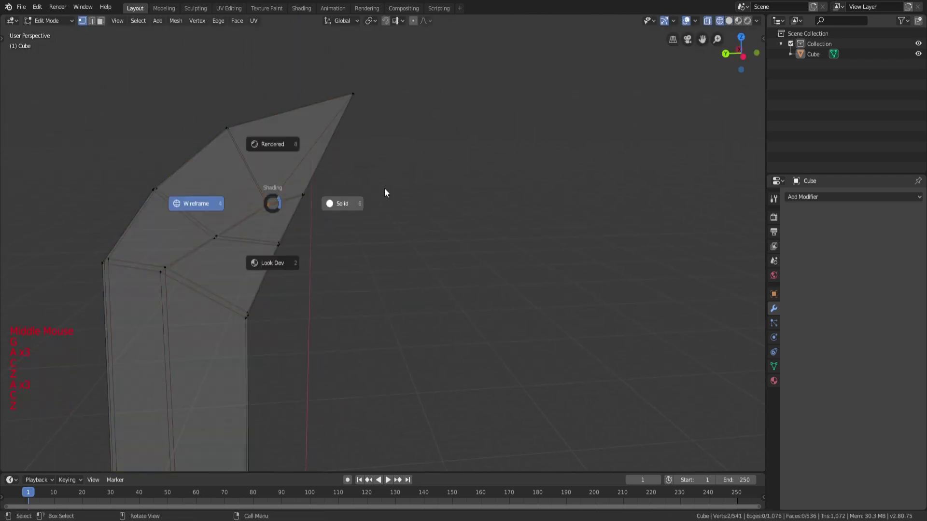
pyautogui.press('g')
pyautogui.press('z')
pyautogui.click(396, 147)
pyautogui.press('a')
pyautogui.press('a')
pyautogui.press('a')
pyautogui.press('z')
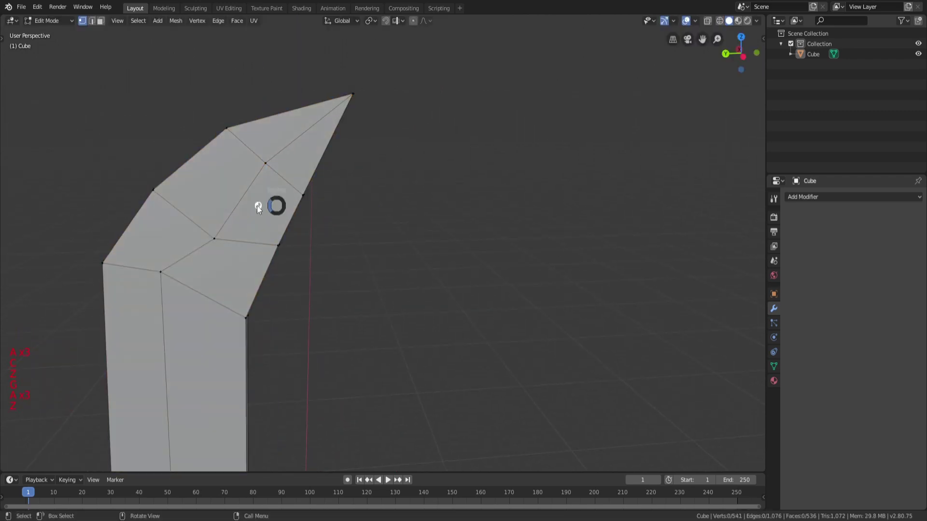
# Circle-select the middle vertices of the second loop below the point and raise them along Z
pyautogui.press('c')
pyautogui.click(215, 240)
pyautogui.rightClick(215, 239)
pyautogui.press('g')
pyautogui.press('z')
pyautogui.click(238, 205)
pyautogui.moveTo(237, 205); pyautogui.dragTo(271, 222, button='middle')
pyautogui.press('a')
pyautogui.press('a')
pyautogui.press('a')
pyautogui.scroll(-2, 368, 198)
# In wireframe, circle-select the inner-edge vertices of the second loop below the point and raise them along Z
pyautogui.press('z')
pyautogui.press('a')
pyautogui.press('a')
pyautogui.press('a')
pyautogui.press('a')
pyautogui.press('c')
pyautogui.click(304, 225)
pyautogui.rightClick(304, 225)
pyautogui.press('g')
pyautogui.press('z')
pyautogui.click(341, 223)
# Try shifting the second loop's inner-edge vertices along X, and undo that move
pyautogui.press('g')
pyautogui.press('x')
pyautogui.click(332, 223)
pyautogui.press('a')
pyautogui.press('a')
pyautogui.press('a')
pyautogui.hotkey('ctrl', 'z')
pyautogui.hotkey('ctrl', 'z')
pyautogui.hotkey('ctrl', 'z')
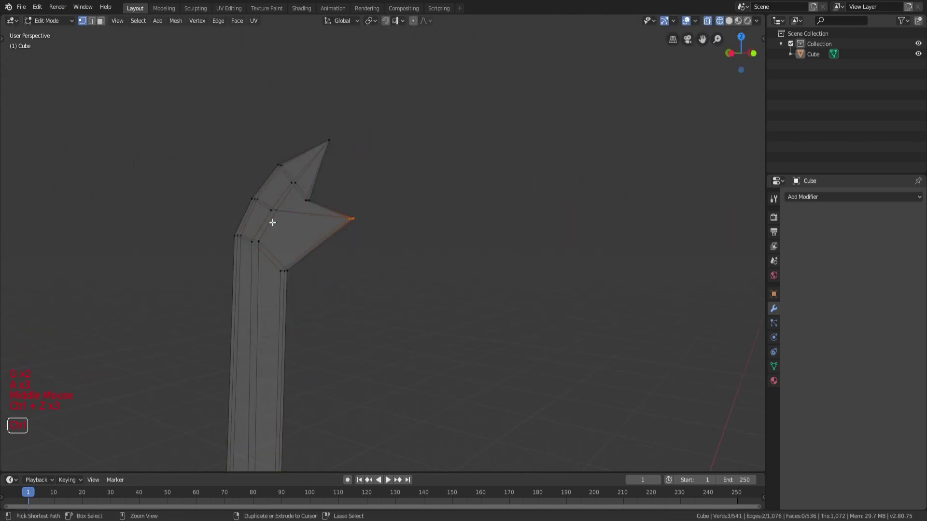
# Pull the second loop's inner-edge vertices inward toward the middle of the blade and clear the selection
pyautogui.scroll(2, 285, 223)
pyautogui.moveTo(337, 242); pyautogui.dragTo(372, 234, button='middle')
pyautogui.press('g')
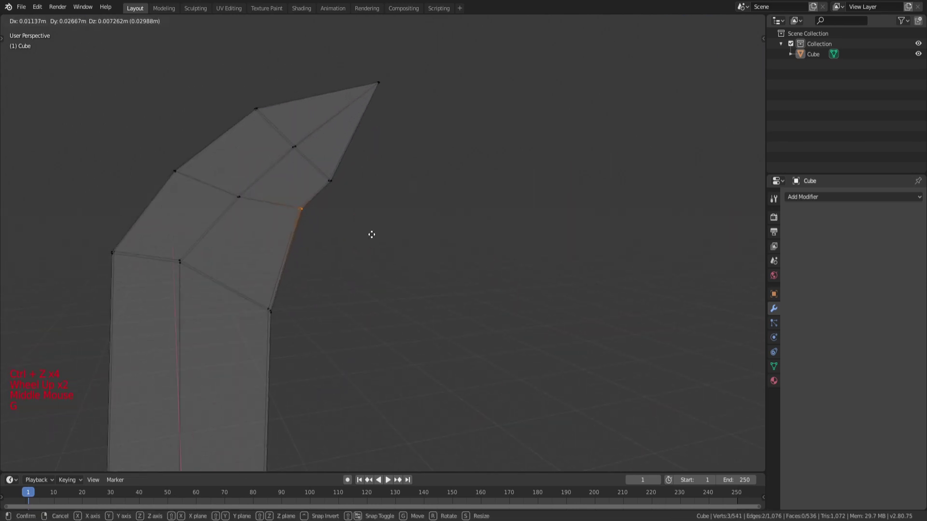
pyautogui.press('a')
pyautogui.press('a')
pyautogui.press('a')
# Raise the inner-edge vertices of the loop directly below the point along Z and shift them about 0.01 m along Y
pyautogui.moveTo(362, 187); pyautogui.dragTo(295, 174, button='middle')
pyautogui.press('c')
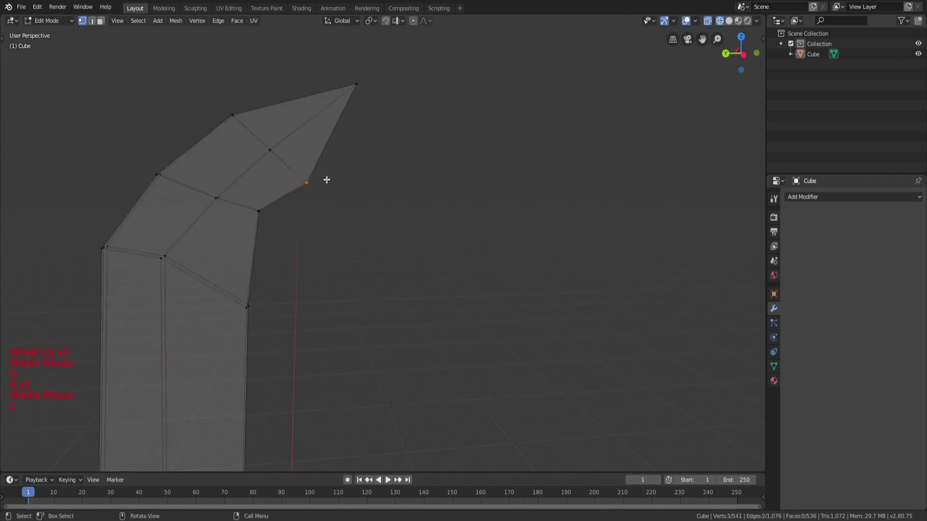
pyautogui.press('g')
pyautogui.press('z')
pyautogui.click(350, 145)
pyautogui.press('g')
pyautogui.press('y')
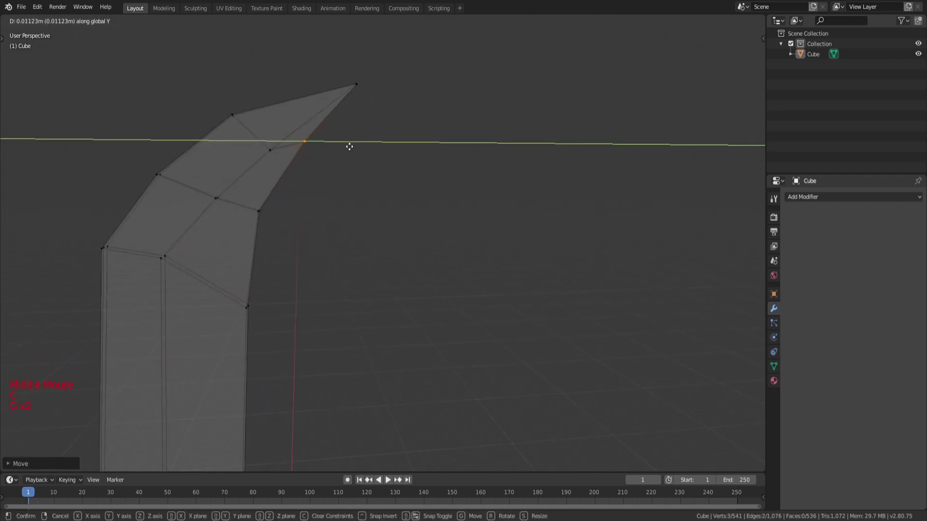
pyautogui.click(349, 146)
pyautogui.press('z')
pyautogui.press('a')
pyautogui.scroll(-2, 431, 166)
pyautogui.press('a')
pyautogui.press('a')
pyautogui.scroll(-1, 432, 167)
# Examine the blade and reshaped tip in Object Mode from several angles
pyautogui.press('Tab')
pyautogui.moveTo(368, 227); pyautogui.dragTo(401, 246, button='middle')
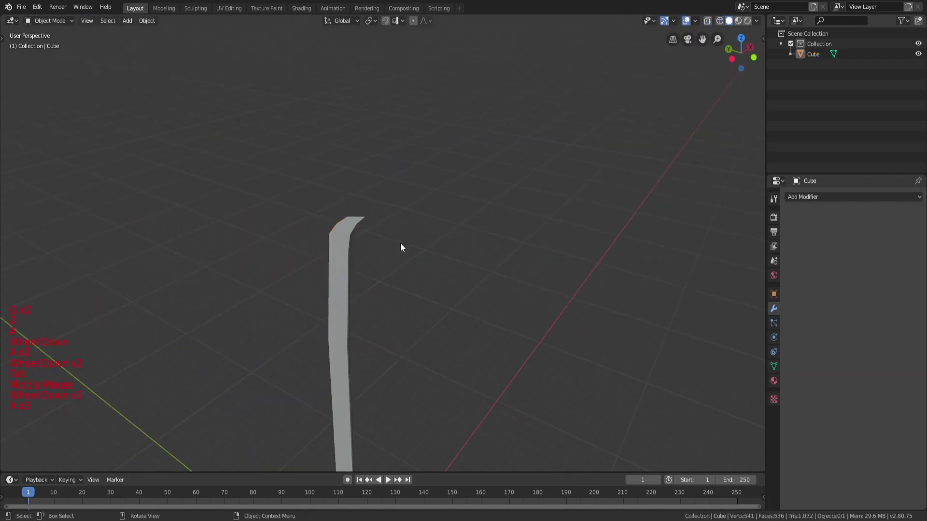
pyautogui.scroll(-5, 430, 277)
pyautogui.press('a')
pyautogui.press('a')
pyautogui.press('a')
pyautogui.moveTo(459, 309); pyautogui.dragTo(401, 241, button='middle')
pyautogui.scroll(5, 401, 241)
# In Edit Mode, circle-select all vertices at the blade's point and move them back about 0.21 m along Y
pyautogui.press('Tab')
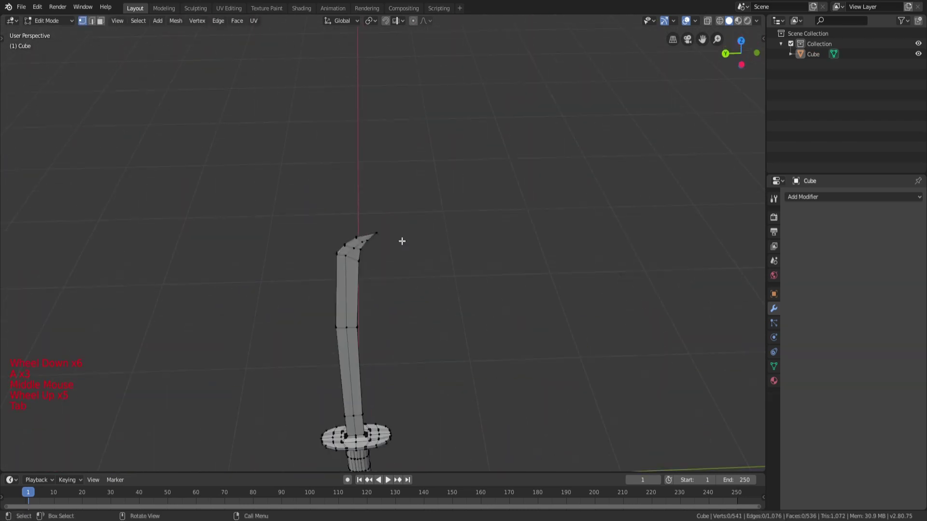
pyautogui.press('a')
pyautogui.scroll(3, 402, 243)
pyautogui.press('a')
pyautogui.press('a')
pyautogui.scroll(1, 394, 243)
pyautogui.click(372, 218)
pyautogui.hotkey('alt', 'z')
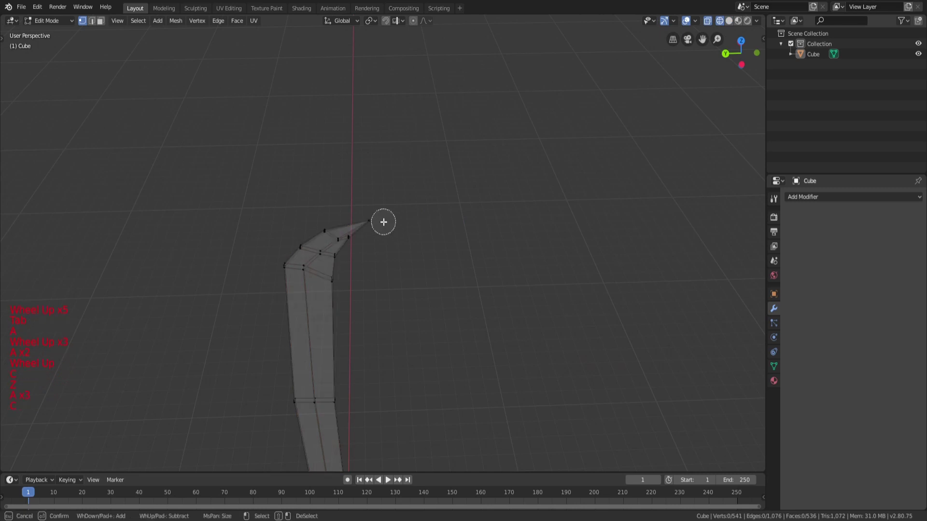
pyautogui.hotkey('alt', 'z')
pyautogui.moveTo(380, 223); pyautogui.dragTo(483, 191, button='middle')
pyautogui.press('g')
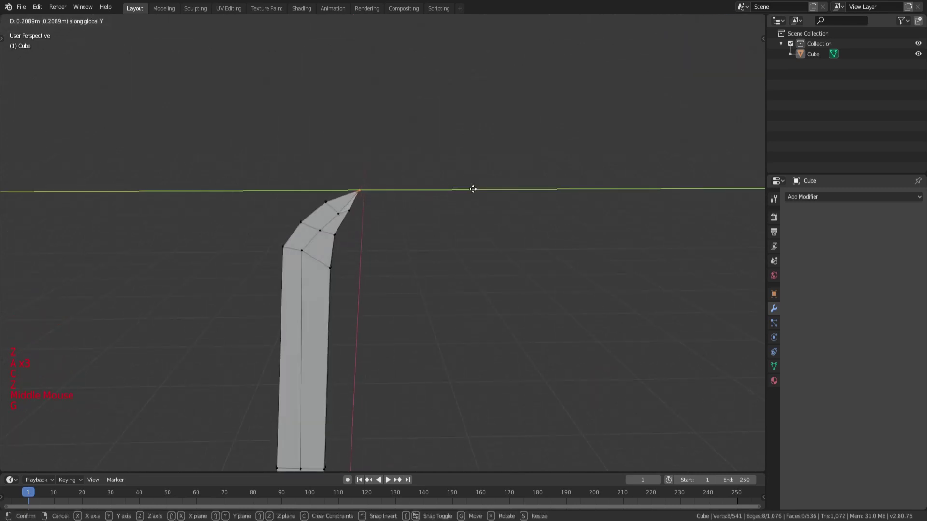
pyautogui.press('z')
pyautogui.click(472, 188)
pyautogui.press('a')
# Circle-select the inner-edge vertices of the loop directly below the point and move them slightly inward along Y
pyautogui.scroll(2, 386, 212)
pyautogui.press('a')
pyautogui.press('a')
pyautogui.scroll(1, 346, 219)
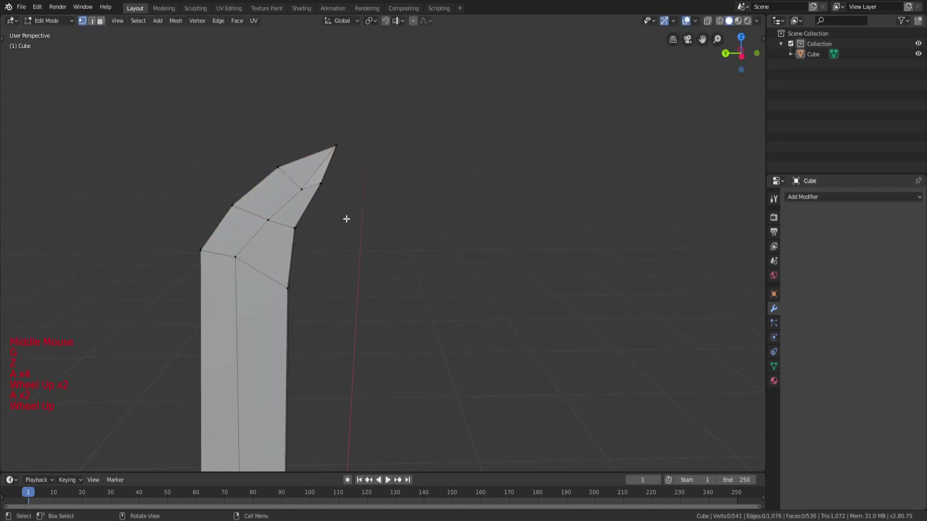
pyautogui.hotkey('alt', 'z')
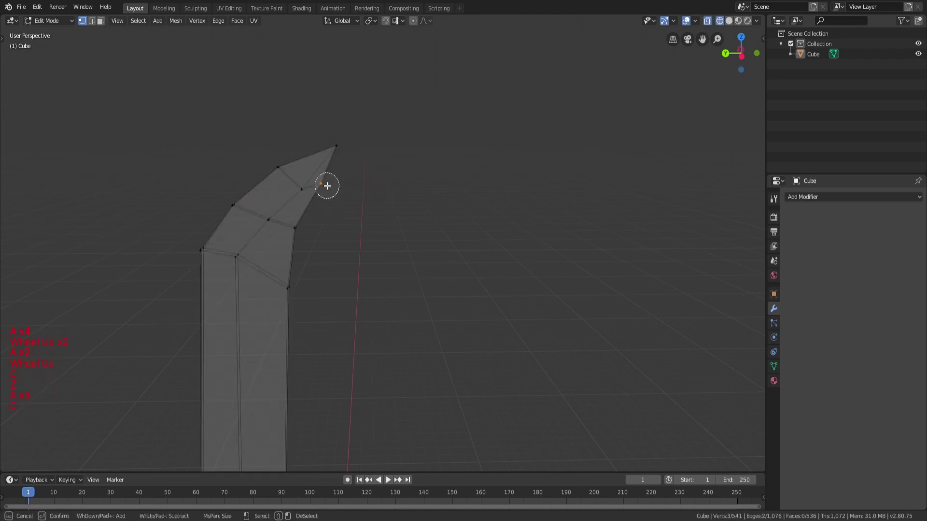
pyautogui.rightClick(327, 186)
pyautogui.press('z')
pyautogui.click(459, 192)
pyautogui.moveTo(459, 192); pyautogui.dragTo(466, 195, button='middle')
pyautogui.press('g')
pyautogui.press('y')
pyautogui.click(459, 197)
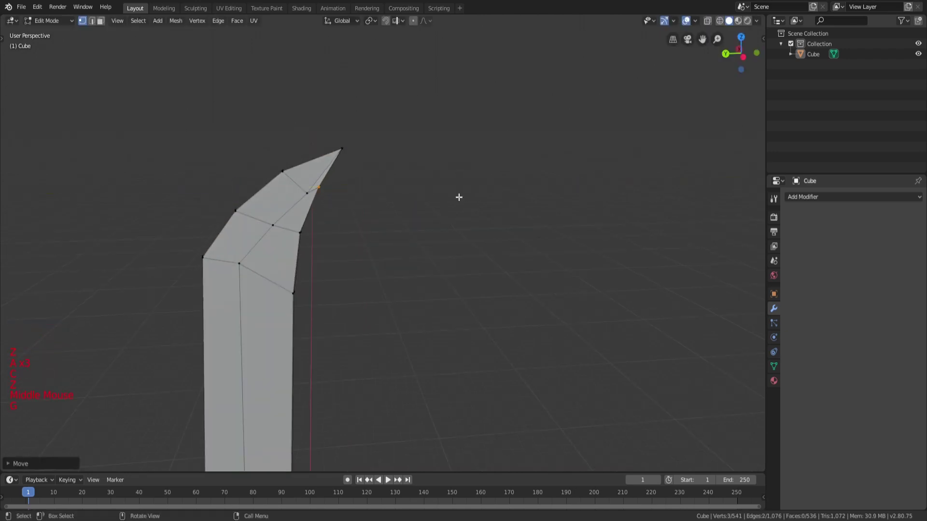
pyautogui.press('a')
pyautogui.press('a')
pyautogui.press('a')
# Check the proportions of the whole sword and its curved tip in Object Mode
pyautogui.press('z')
pyautogui.click(513, 203)
pyautogui.scroll(-1, 517, 201)
pyautogui.press('a')
pyautogui.press('a')
pyautogui.press('a')
pyautogui.press('a')
pyautogui.scroll(-5, 586, 243)
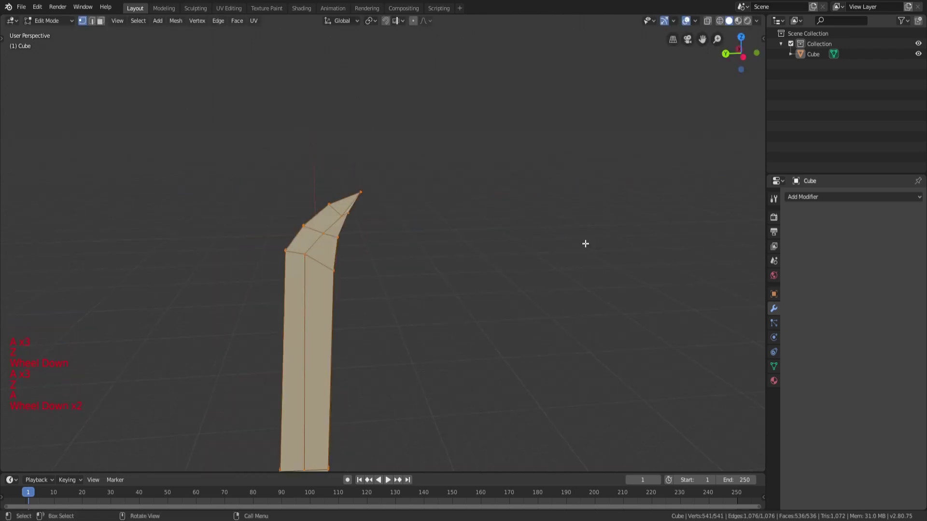
pyautogui.press('Tab')
pyautogui.scroll(-5, 464, 259)
pyautogui.moveTo(560, 248)
pyautogui.mouseDown(button='middle')
pyautogui.moveTo(478, 258)
pyautogui.moveTo(497, 215)
pyautogui.moveTo(461, 366)
pyautogui.mouseUp(button='middle')
pyautogui.press('a')
pyautogui.press('a')
pyautogui.scroll(-4, 459, 222)
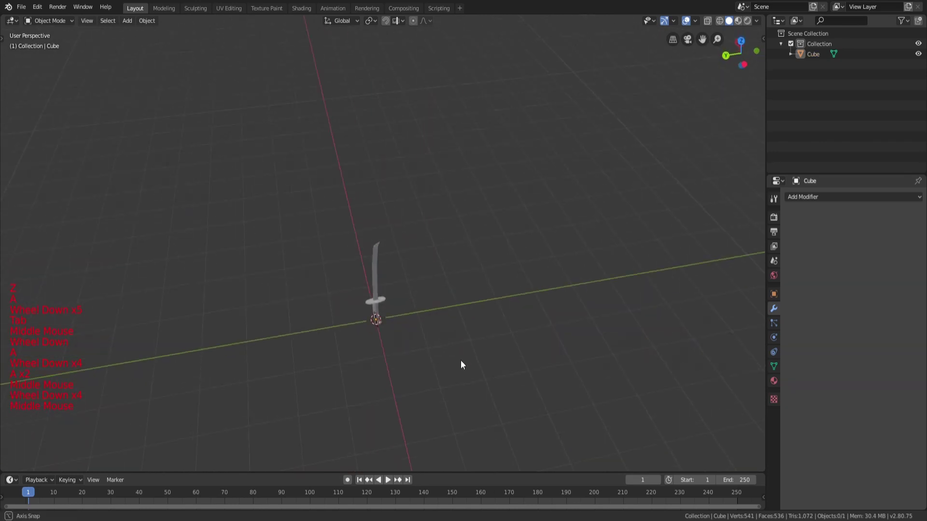
pyautogui.scroll(6, 409, 285)
pyautogui.scroll(4, 367, 275)
# In Edit Mode, add one loop cut across the long blade segment just below the curved tip
pyautogui.press('Tab')
pyautogui.scroll(5, 317, 265)
pyautogui.press('a')
pyautogui.press('a')
pyautogui.press('a')
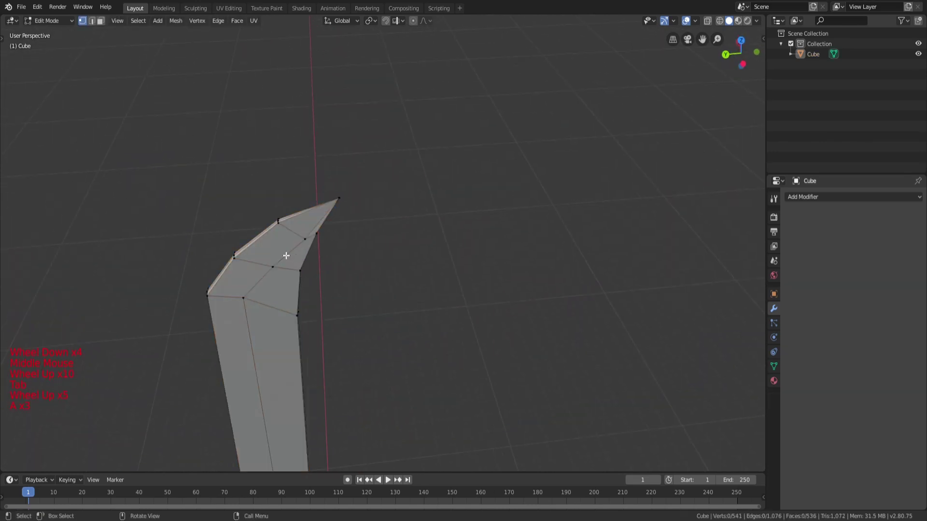
pyautogui.keyDown('shift'); pyautogui.moveTo(290, 258); pyautogui.dragTo(439, 186, button='middle'); pyautogui.keyUp('shift')
pyautogui.press('a')
pyautogui.press('a')
pyautogui.press('a')
pyautogui.scroll(3, 414, 223)
pyautogui.press('a')
pyautogui.press('a')
pyautogui.press('a')
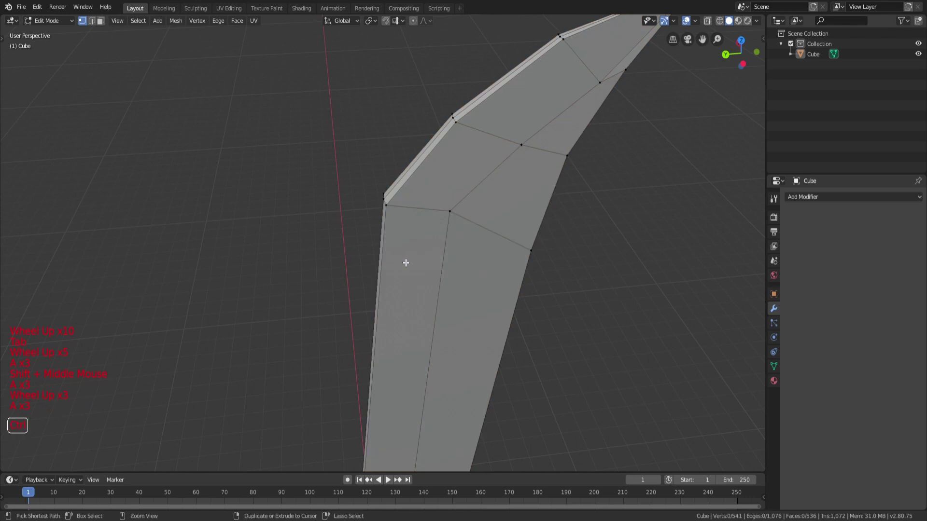
pyautogui.scroll(-3, 413, 342)
pyautogui.rightClick(431, 333)
pyautogui.middleClick(513, 319)
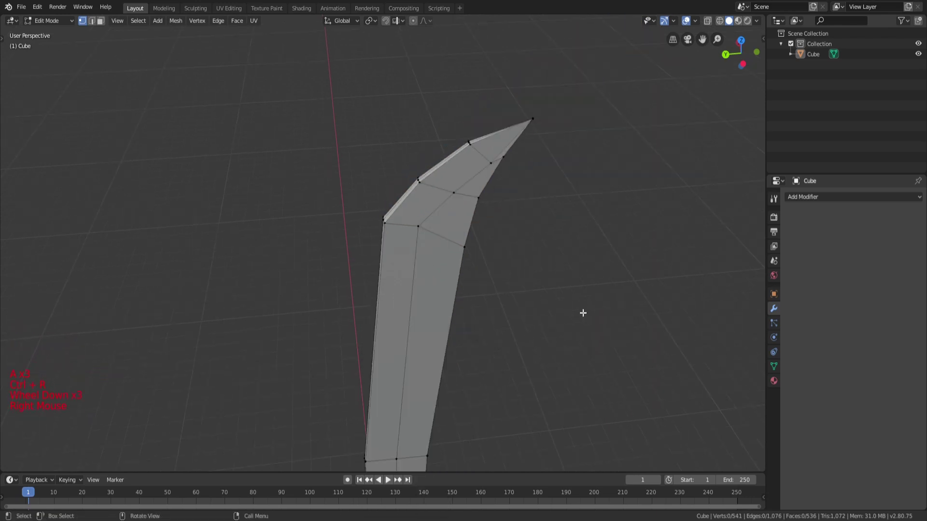
pyautogui.hotkey('ctrl', 'r')
pyautogui.click(435, 308)
pyautogui.click(441, 239)
pyautogui.press('a')
pyautogui.press('a')
pyautogui.press('a')
# Circle-select the outer-edge vertices where the tip's curve begins, move them inward along Y, and return to Object Mode
pyautogui.scroll(2, 437, 236)
pyautogui.press('c')
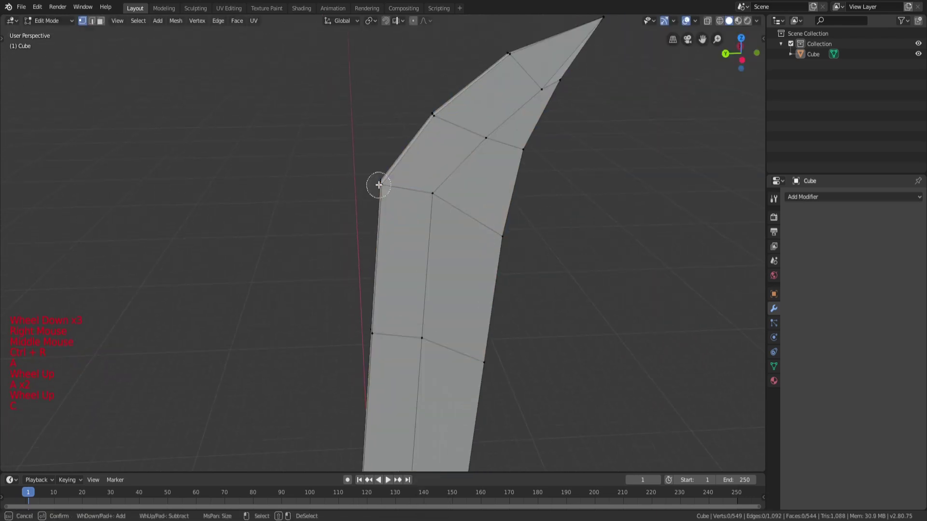
pyautogui.click(379, 185)
pyautogui.rightClick(379, 185)
pyautogui.press('z')
pyautogui.click(475, 185)
pyautogui.moveTo(481, 185); pyautogui.dragTo(480, 178, button='middle')
pyautogui.press('g')
pyautogui.press('y')
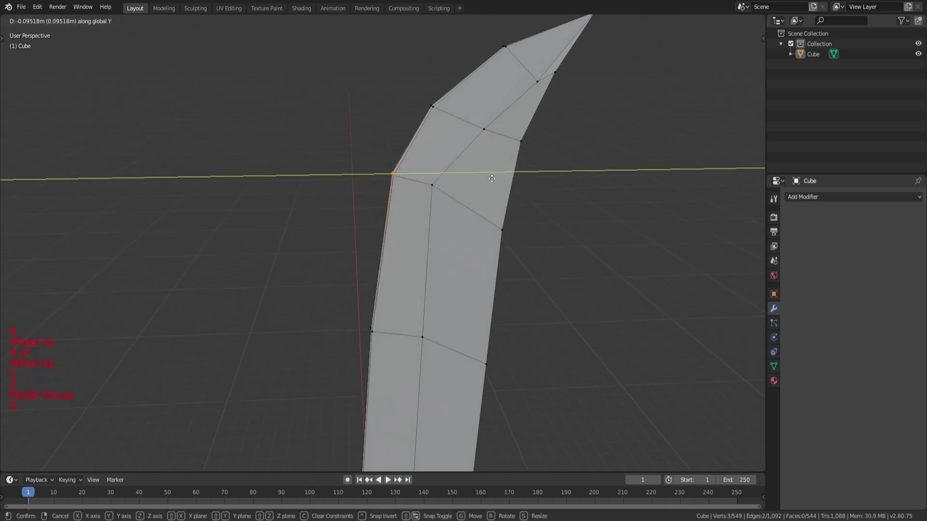
pyautogui.click(489, 180)
pyautogui.press('Tab')
pyautogui.scroll(-10, 486, 202)
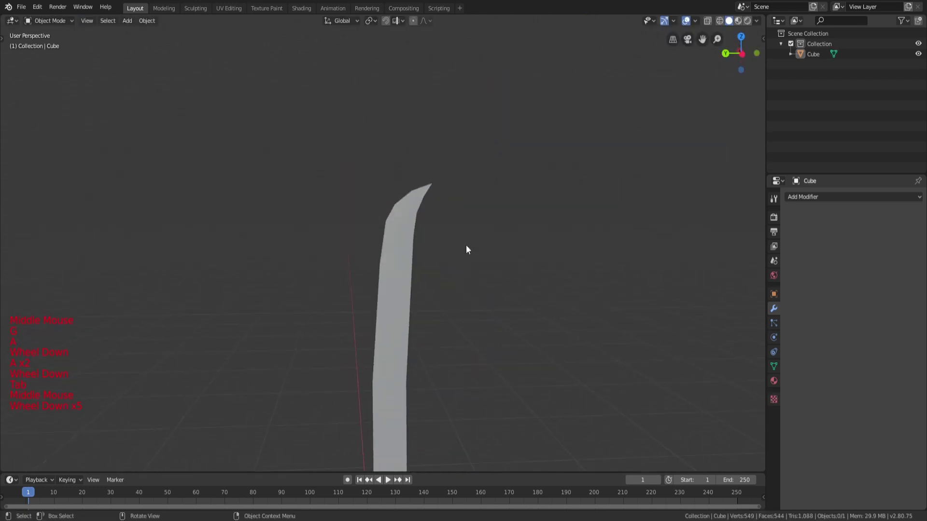
# Back in Edit Mode, shift vertices of the upper blade along Y to smooth the blade's curve
pyautogui.press('Tab')
pyautogui.moveTo(455, 383); pyautogui.dragTo(362, 262, button='middle')
pyautogui.scroll(6, 414, 344)
pyautogui.press('a')
pyautogui.press('a')
pyautogui.press('a')
pyautogui.scroll(3, 435, 192)
pyautogui.press('g')
pyautogui.press('y')
pyautogui.click(450, 197)
# Examine the complete sword in Object Mode, checking the blade's curvature from guard to tip
pyautogui.scroll(-4, 454, 196)
pyautogui.press('a')
pyautogui.press('a')
pyautogui.press('a')
pyautogui.scroll(-2, 455, 195)
pyautogui.press('Tab')
pyautogui.scroll(-3, 444, 221)
pyautogui.scroll(-8, 399, 283)
pyautogui.scroll(6, 430, 309)
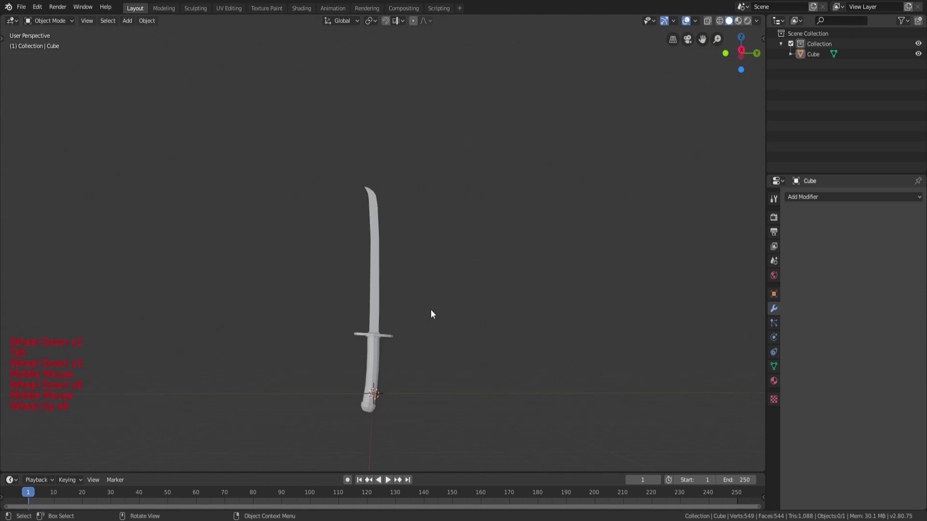
# Enter Edit Mode on the sword and select the edge loop along the blade's convex outer edge
pyautogui.moveTo(430, 309); pyautogui.dragTo(373, 288, button='middle')
pyautogui.scroll(-2, 460, 372)
pyautogui.scroll(-3, 459, 367)
pyautogui.press('a')
pyautogui.press('a')
pyautogui.press('a')
pyautogui.scroll(4, 441, 356)
pyautogui.click(383, 271)
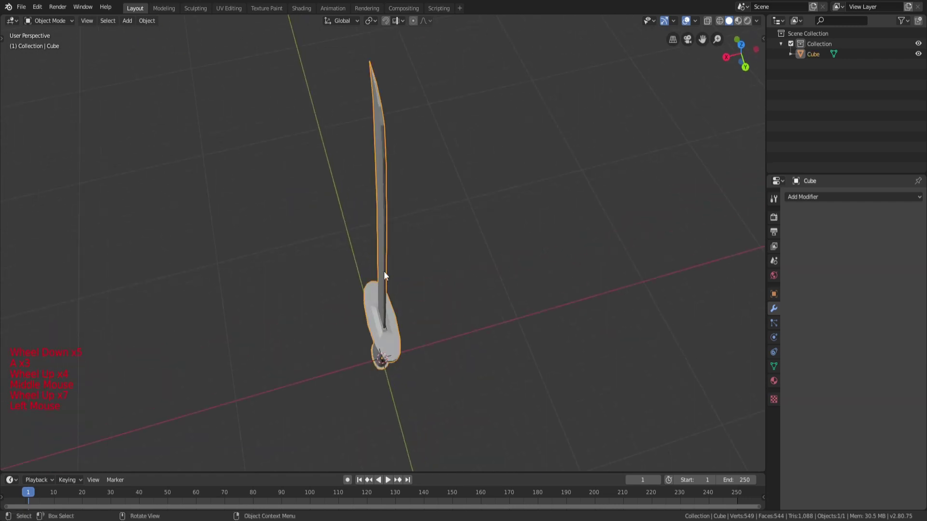
pyautogui.press('Tab')
pyautogui.scroll(7, 361, 272)
pyautogui.moveTo(424, 255); pyautogui.dragTo(522, 224, button='middle')
pyautogui.scroll(-5, 421, 226)
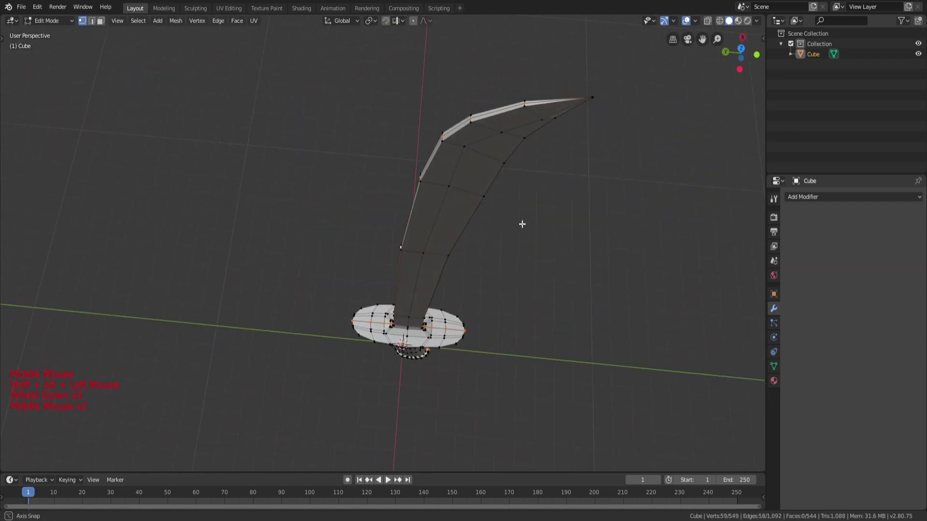
# In wireframe shading, circle-deselect the guard and handle vertices, keeping only the blade's outer-edge line selected
pyautogui.press('z')
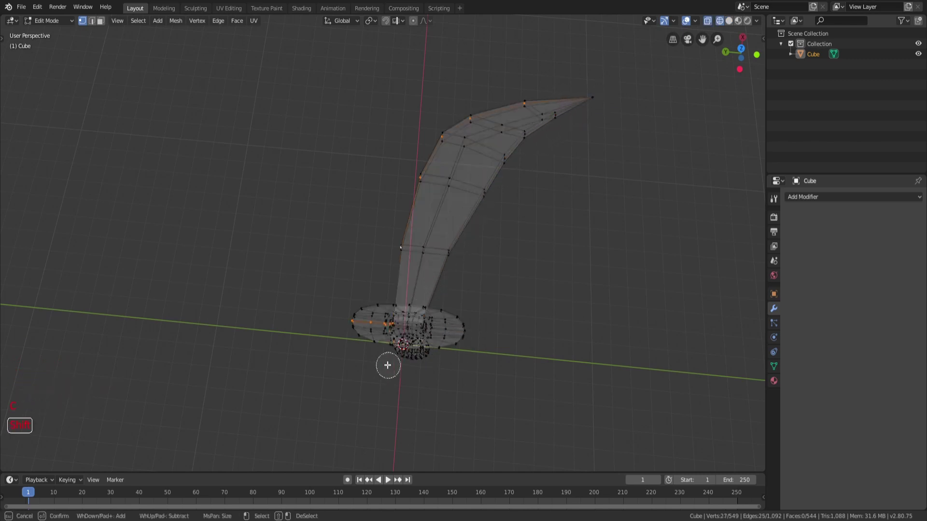
pyautogui.scroll(4, 389, 344)
pyautogui.moveTo(389, 344); pyautogui.dragTo(465, 281, button='middle')
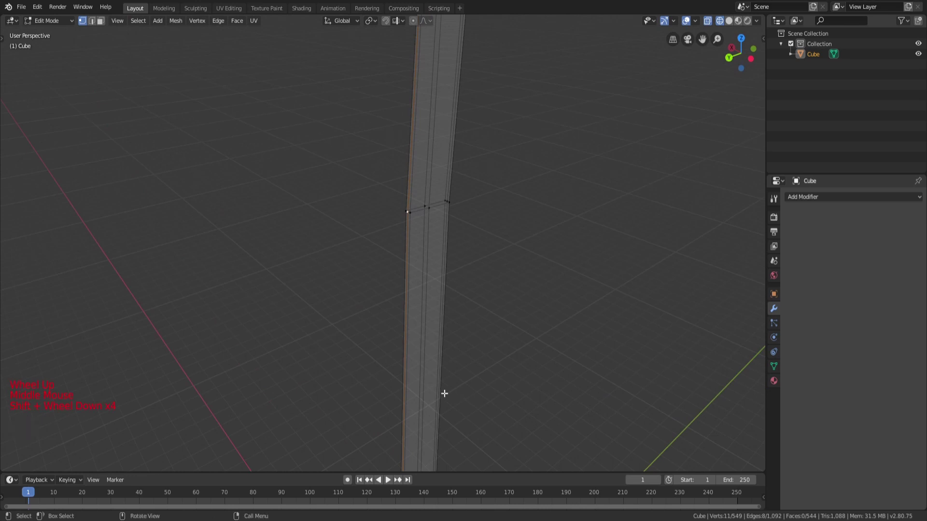
pyautogui.scroll(-4, 444, 393)
pyautogui.scroll(4, 451, 311)
pyautogui.keyDown('shift'); pyautogui.moveTo(428, 396); pyautogui.dragTo(386, 192, button='middle'); pyautogui.keyUp('shift')
pyautogui.scroll(-3, 419, 352)
pyautogui.scroll(-2, 384, 186)
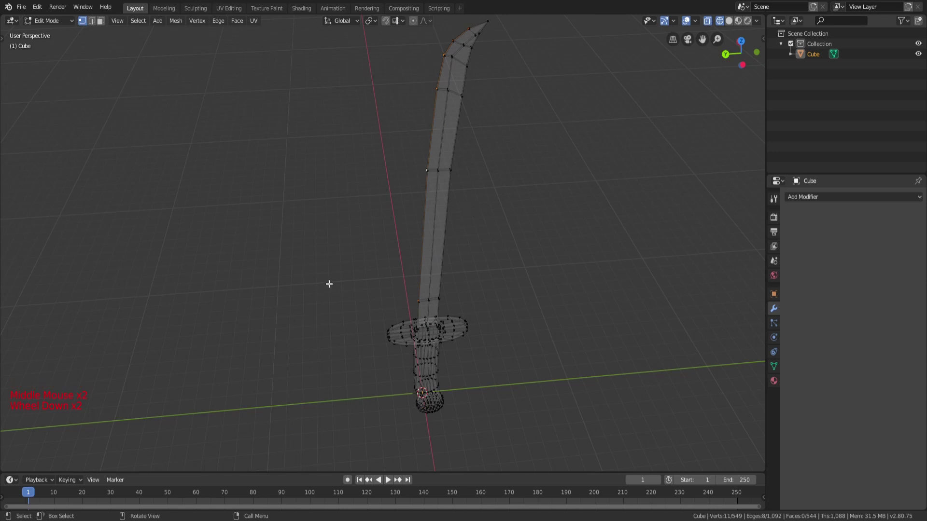
# Return to solid shading and move the selected outer-edge line of the blade slightly along Y
pyautogui.press('z')
pyautogui.scroll(6, 502, 265)
pyautogui.moveTo(511, 265)
pyautogui.keyDown('shift'); pyautogui.mouseDown(button='middle')
pyautogui.moveTo(542, 349)
pyautogui.moveTo(501, 284)
pyautogui.mouseUp(button='middle'); pyautogui.keyUp('shift')
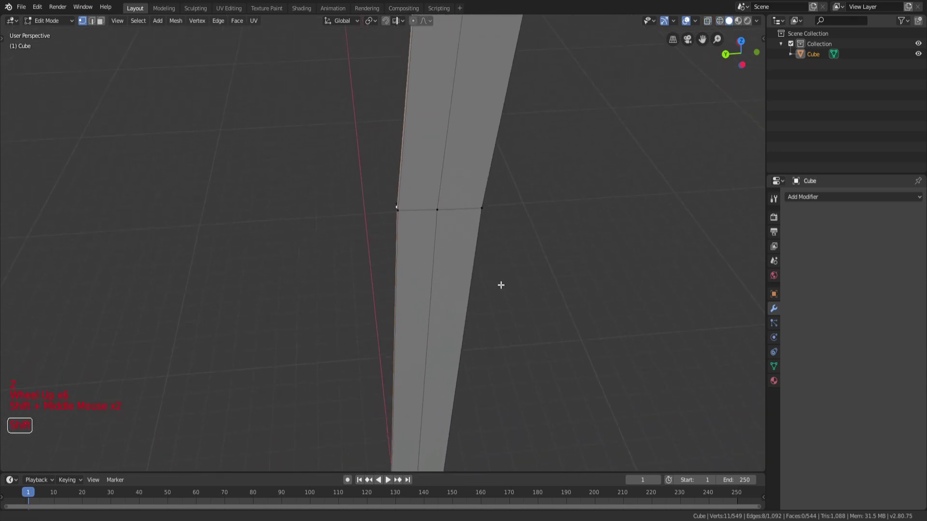
pyautogui.moveTo(479, 235); pyautogui.dragTo(482, 259, button='middle')
pyautogui.press('g')
pyautogui.press('y')
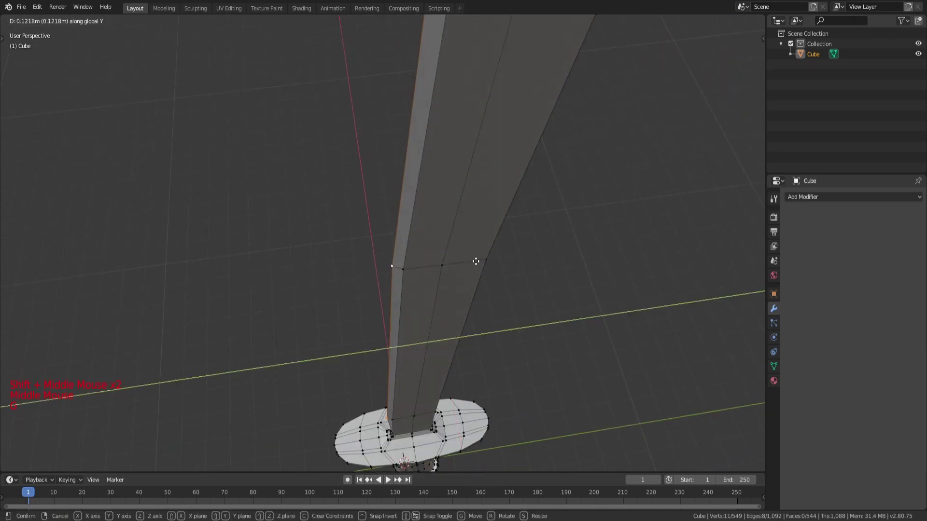
pyautogui.click(480, 265)
# Clear the selection, select the single outer vertex at the blade's tip, and raise it along Z
pyautogui.scroll(-1, 476, 251)
pyautogui.moveTo(476, 242); pyautogui.dragTo(459, 151, button='middle')
pyautogui.keyDown('shift'); pyautogui.moveTo(477, 96); pyautogui.dragTo(492, 183, button='middle'); pyautogui.keyUp('shift')
pyautogui.keyDown('shift'); pyautogui.moveTo(444, 117); pyautogui.dragTo(432, 200, button='middle'); pyautogui.keyUp('shift')
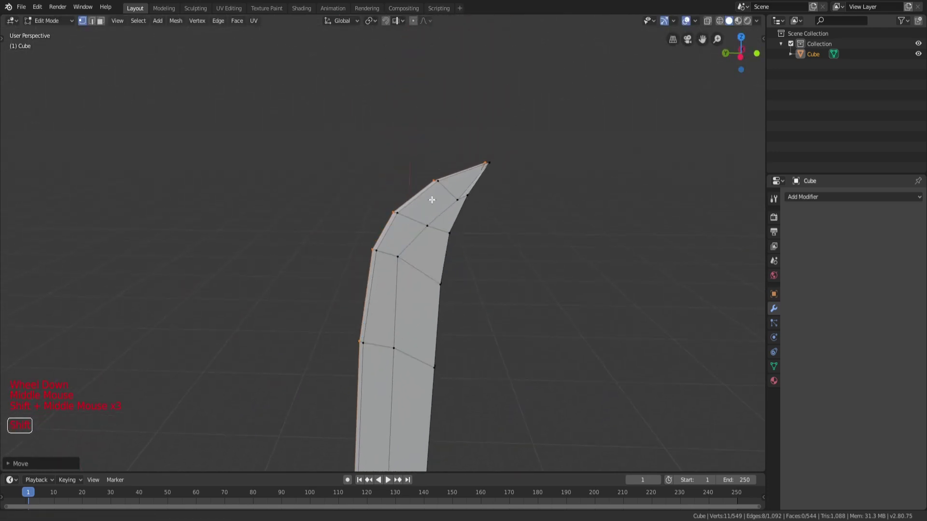
pyautogui.scroll(1, 485, 167)
pyautogui.press('a')
pyautogui.moveTo(531, 134); pyautogui.dragTo(516, 145, button='middle')
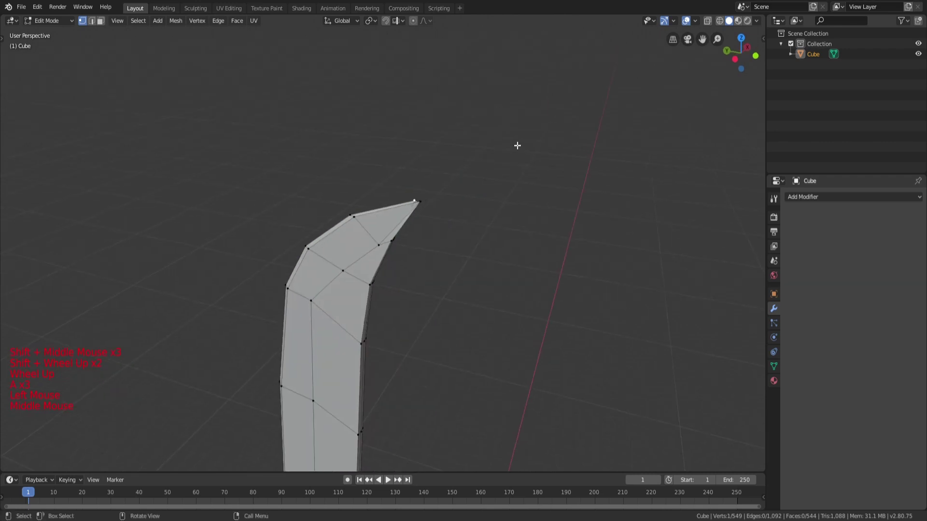
pyautogui.press('g')
pyautogui.press('z')
pyautogui.click(520, 132)
# Shift the selected tip vertex outward along Y and lower it slightly along Z to refine the point
pyautogui.scroll(3, 455, 193)
pyautogui.moveTo(455, 192)
pyautogui.mouseDown(button='middle')
pyautogui.moveTo(456, 203)
pyautogui.moveTo(422, 203)
pyautogui.moveTo(453, 188)
pyautogui.mouseUp(button='middle')
pyautogui.press('g')
pyautogui.press('y')
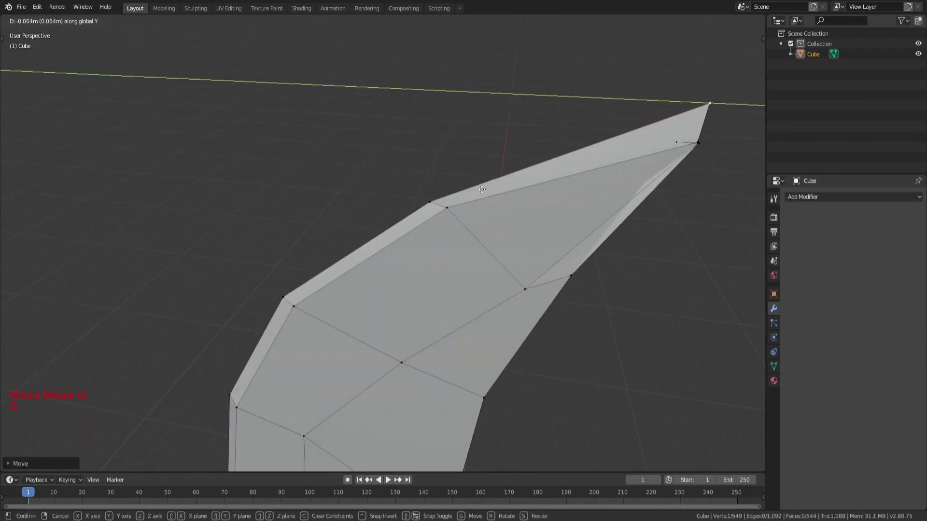
pyautogui.click(482, 190)
pyautogui.press('g')
pyautogui.press('z')
pyautogui.click(482, 207)
# Move the outer-edge vertex directly behind the tip along Y and return to Object Mode
pyautogui.click(430, 201)
pyautogui.press('g')
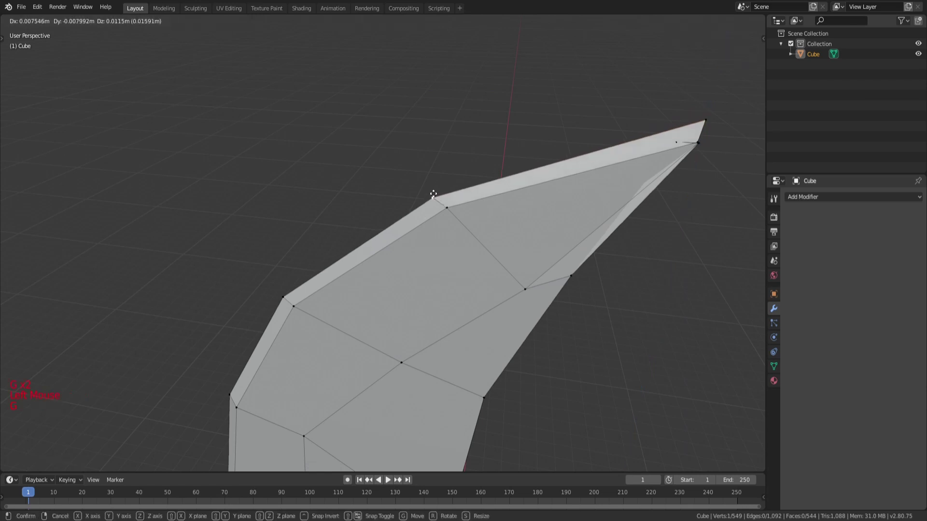
pyautogui.press('y')
pyautogui.middleClick(444, 187)
pyautogui.scroll(-2, 376, 188)
pyautogui.press('a')
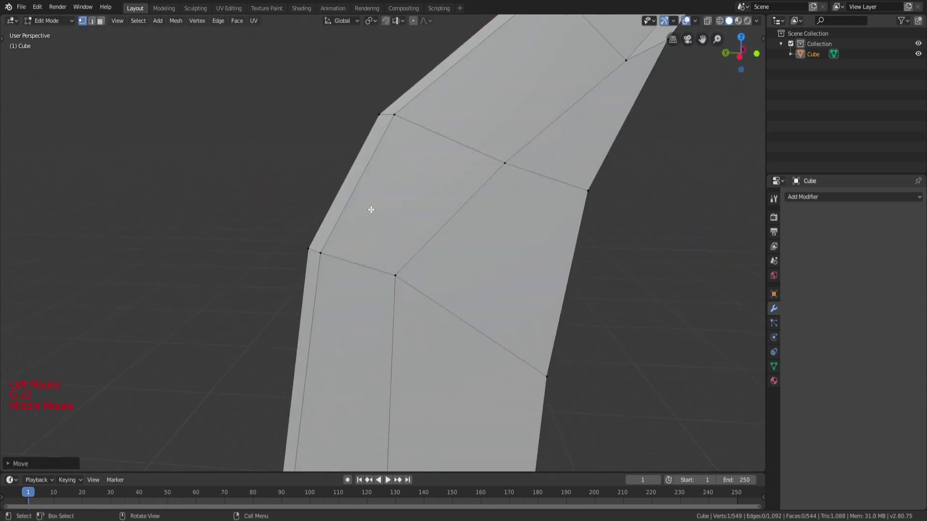
pyautogui.scroll(-3, 376, 188)
pyautogui.press('a')
pyautogui.press('a')
pyautogui.press('a')
pyautogui.press('Tab')
pyautogui.scroll(-3, 333, 386)
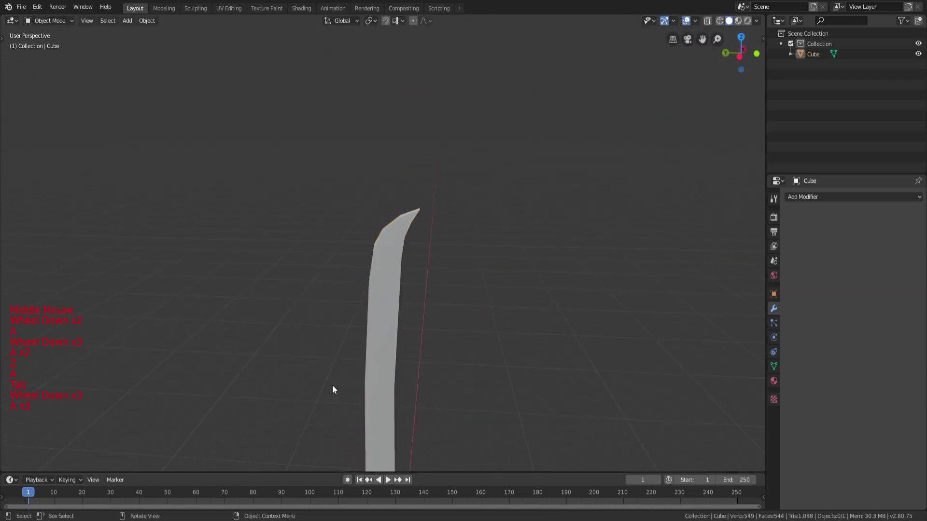
# Examine the whole sword from several sides in Object Mode, checking the blade's curve, tip and guard
pyautogui.press('a')
pyautogui.press('a')
pyautogui.press('a')
pyautogui.moveTo(333, 386); pyautogui.dragTo(372, 275, button='middle')
pyautogui.scroll(-5, 372, 275)
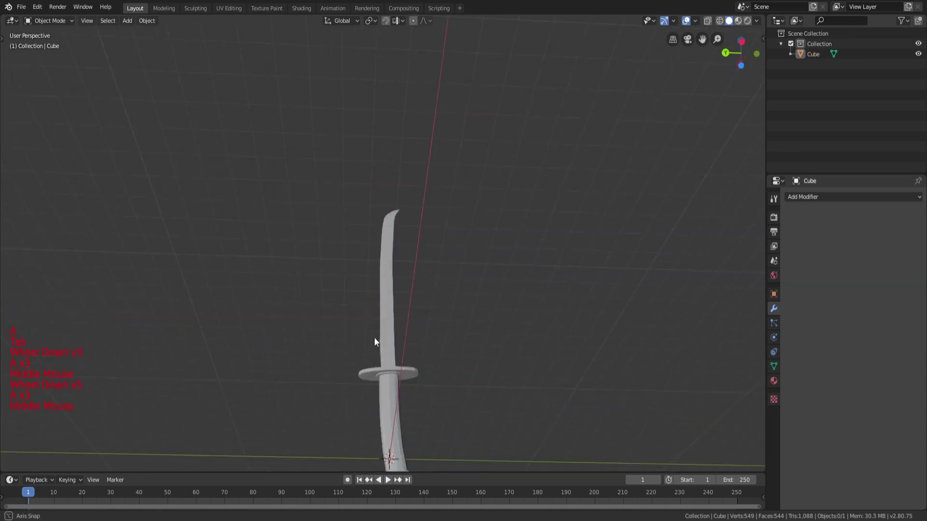
pyautogui.press('a')
pyautogui.press('a')
pyautogui.press('a')
pyautogui.moveTo(377, 341); pyautogui.dragTo(204, 349, button='middle')
pyautogui.press('a')
pyautogui.press('a')
pyautogui.press('a')
pyautogui.scroll(-4, 396, 294)
pyautogui.scroll(5, 450, 332)
pyautogui.moveTo(450, 331); pyautogui.dragTo(439, 277, button='middle')
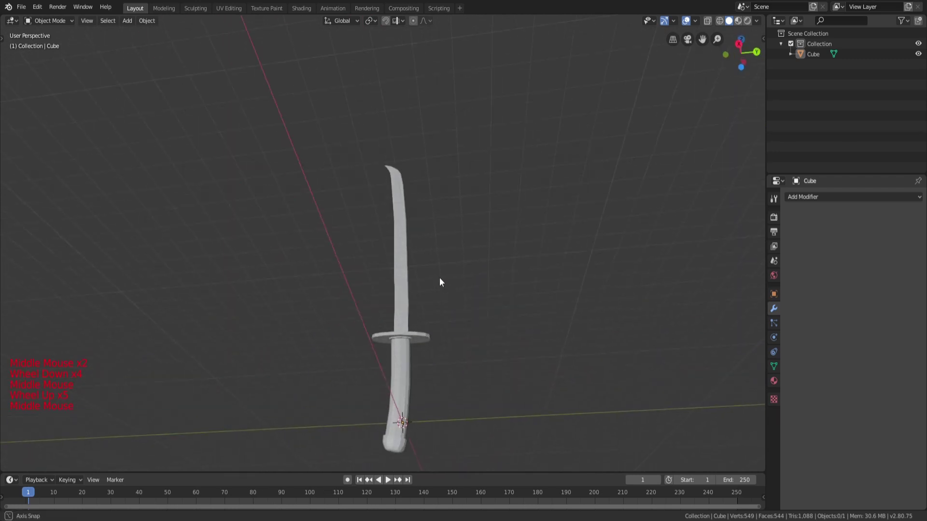
pyautogui.scroll(-3, 439, 277)
pyautogui.click(420, 307)
pyautogui.scroll(2, 495, 325)
pyautogui.moveTo(495, 325); pyautogui.dragTo(313, 304, button='middle')
pyautogui.scroll(-2, 497, 333)
pyautogui.press('r')
pyautogui.press('a')
pyautogui.scroll(-2, 483, 305)
pyautogui.press('a')
pyautogui.press('a')
pyautogui.press('Tab')
pyautogui.press('Tab')
pyautogui.scroll(4, 466, 311)
pyautogui.scroll(-3, 390, 303)
pyautogui.press('a')
pyautogui.press('a')
pyautogui.press('a')
pyautogui.scroll(-1, 444, 339)
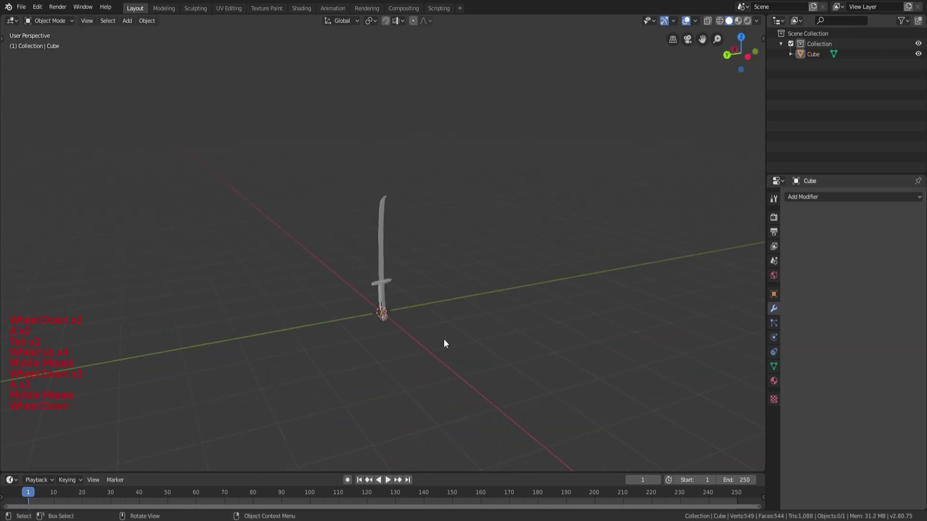
pyautogui.scroll(3, 432, 362)
pyautogui.press('a')
pyautogui.press('a')
pyautogui.press('a')
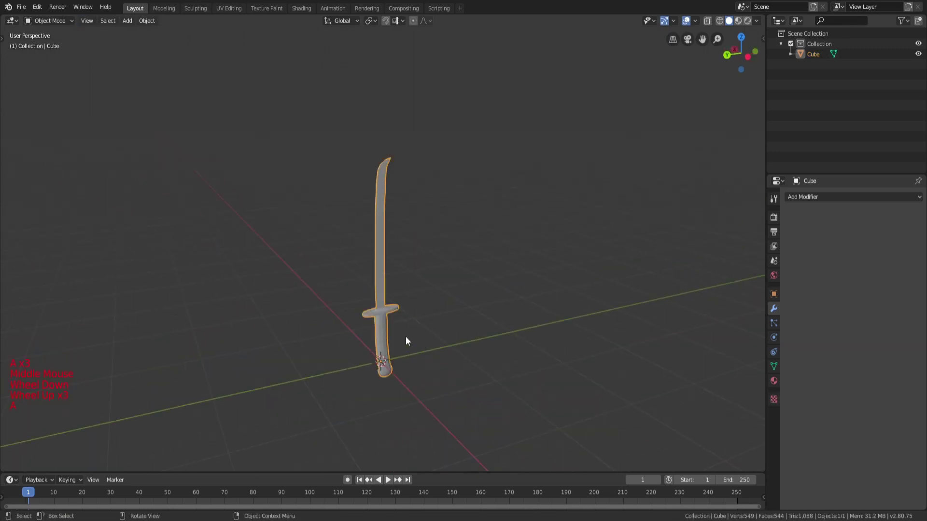
pyautogui.moveTo(405, 337); pyautogui.dragTo(382, 349, button='middle')
pyautogui.scroll(5, 369, 293)
pyautogui.click(389, 326)
pyautogui.scroll(-2, 380, 170)
pyautogui.moveTo(380, 170); pyautogui.dragTo(390, 289, button='middle')
pyautogui.scroll(-2, 391, 290)
pyautogui.moveTo(465, 267); pyautogui.dragTo(414, 302, button='middle')
# Select the sword and apply Shade Smooth to it
pyautogui.press('a')
pyautogui.press('a')
pyautogui.press('a')
pyautogui.keyDown('shift'); pyautogui.scroll(4, 418, 327); pyautogui.keyUp('shift')
pyautogui.click(368, 280)
pyautogui.rightClick(367, 279)
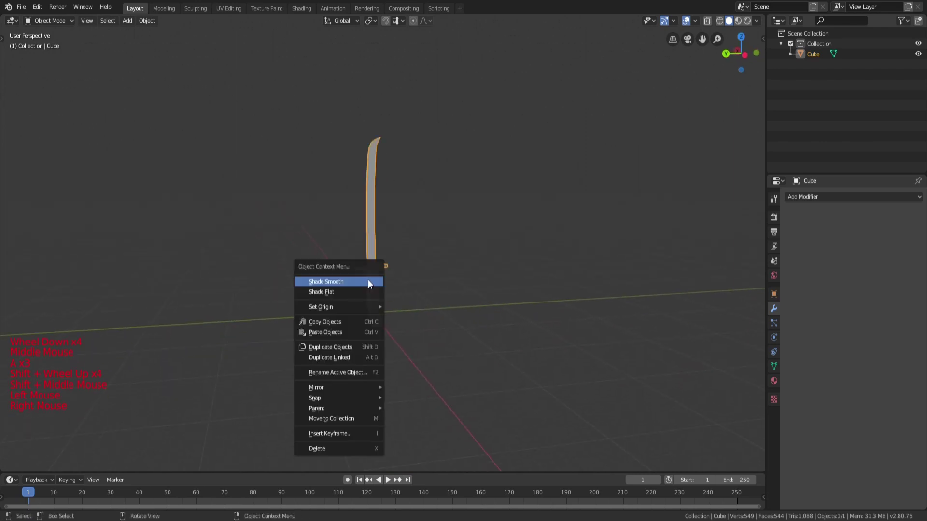
pyautogui.scroll(6, 390, 259)
pyautogui.scroll(-4, 353, 261)
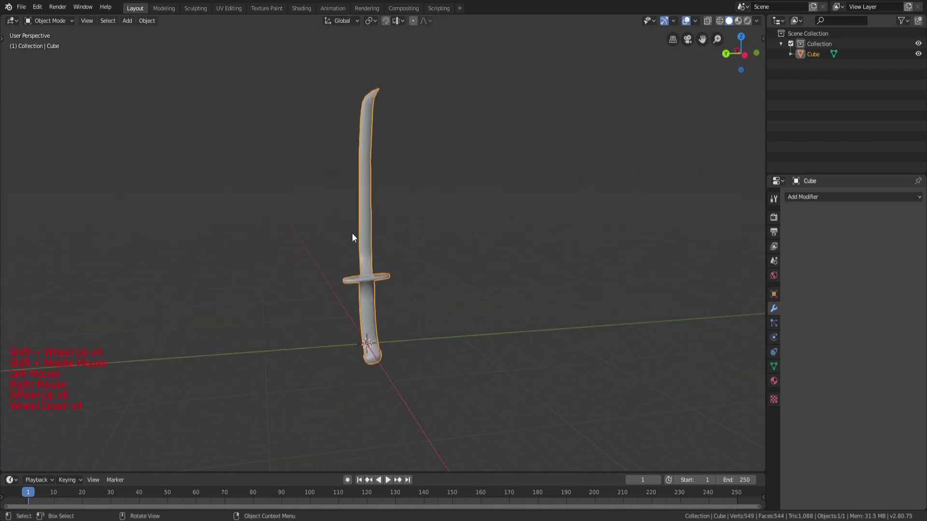
# Add an Edge Split modifier with a 30° split angle to the sword, apply it, and deselect the object
pyautogui.rightClick(387, 296)
pyautogui.click(806, 197)
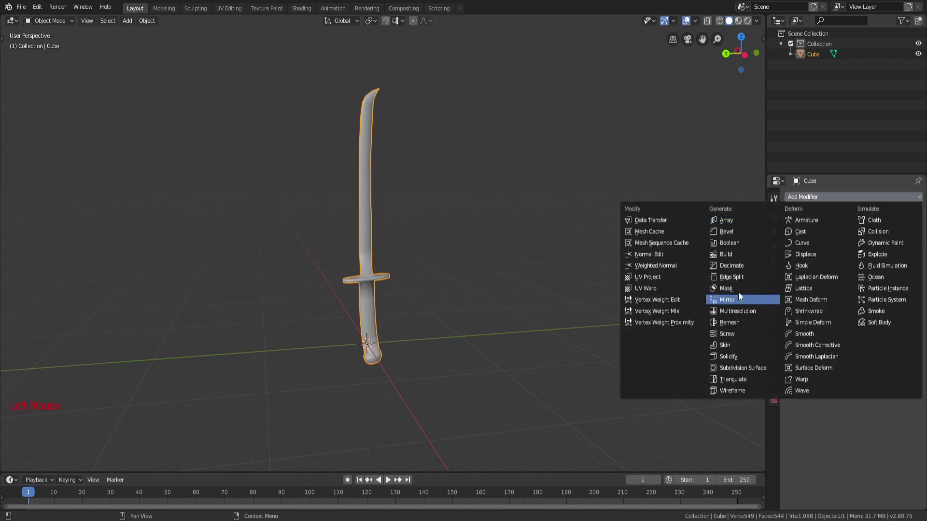
pyautogui.click(731, 276)
pyautogui.scroll(4, 640, 253)
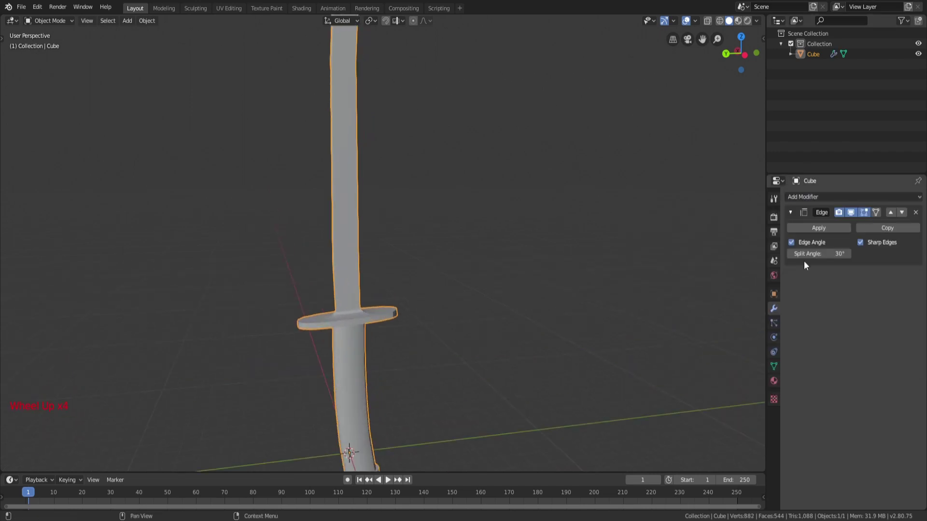
pyautogui.click(819, 228)
pyautogui.scroll(-4, 413, 232)
pyautogui.press('a')
pyautogui.press('a')
pyautogui.press('a')
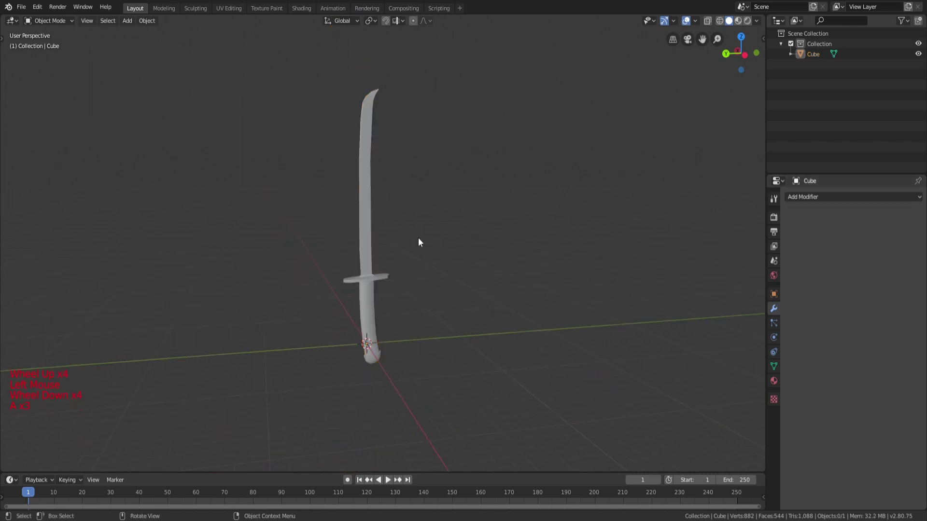
# Inspect the smooth-shaded sword from all around, checking the shading of the blade, guard, grip and pommel
pyautogui.moveTo(418, 237); pyautogui.dragTo(500, 387, button='middle')
pyautogui.scroll(4, 480, 432)
pyautogui.moveTo(339, 263); pyautogui.dragTo(343, 211, button='middle')
pyautogui.scroll(-2, 392, 313)
pyautogui.press('a')
pyautogui.press('a')
pyautogui.press('a')
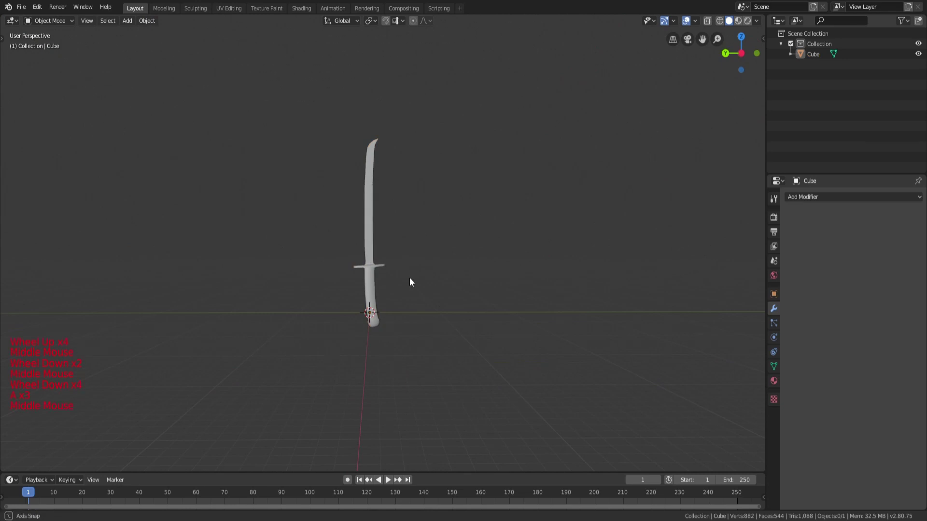
pyautogui.moveTo(410, 281); pyautogui.dragTo(405, 392, button='middle')
pyautogui.scroll(6, 439, 358)
pyautogui.scroll(-8, 405, 391)
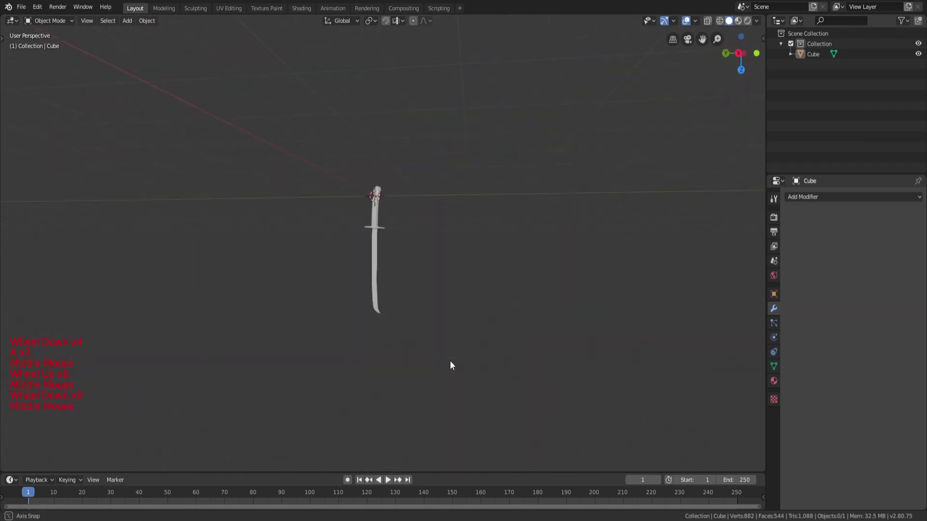
pyautogui.moveTo(451, 366); pyautogui.dragTo(375, 66, button='middle')
pyautogui.scroll(4, 454, 273)
pyautogui.scroll(1, 455, 273)
pyautogui.moveTo(455, 273); pyautogui.dragTo(430, 262, button='middle')
pyautogui.scroll(-2, 434, 267)
pyautogui.scroll(5, 421, 245)
pyautogui.click(420, 270)
pyautogui.scroll(4, 434, 271)
pyautogui.scroll(-6, 430, 261)
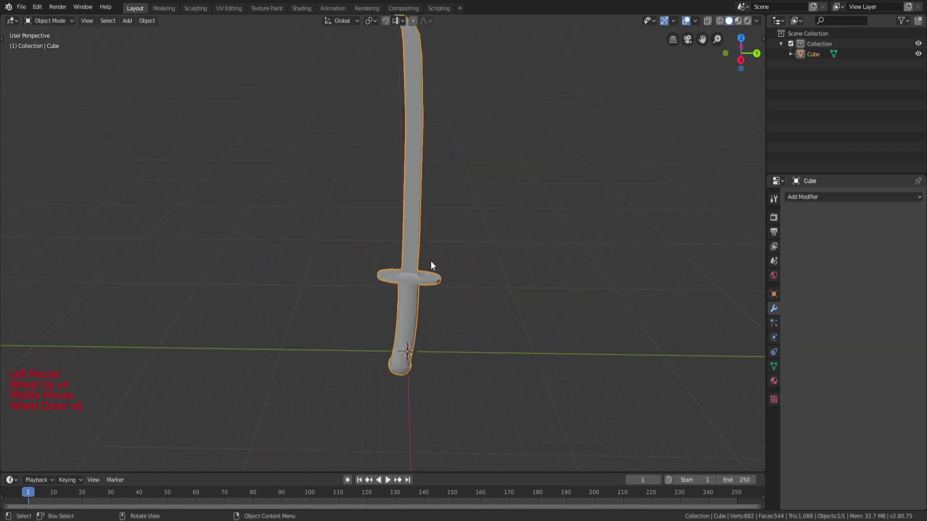
pyautogui.scroll(-2, 430, 264)
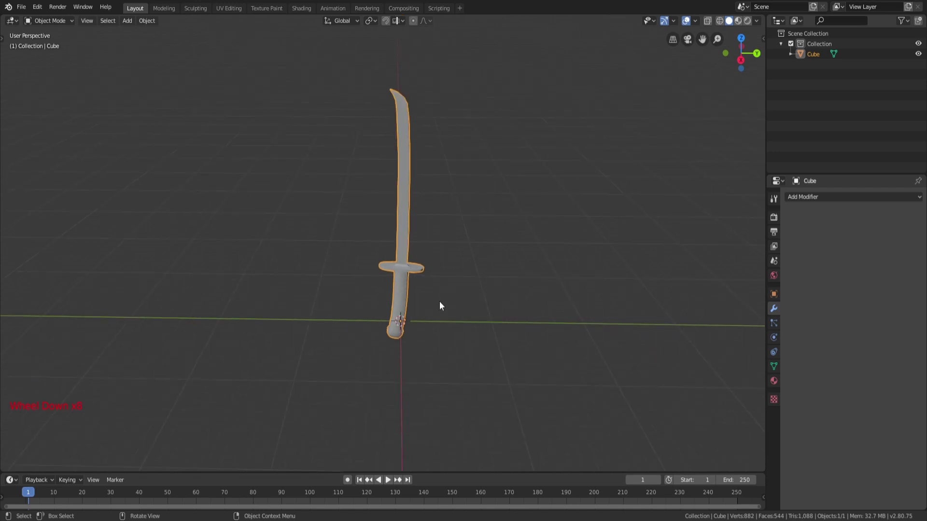
pyautogui.scroll(3, 437, 263)
pyautogui.moveTo(436, 256); pyautogui.dragTo(363, 357, button='middle')
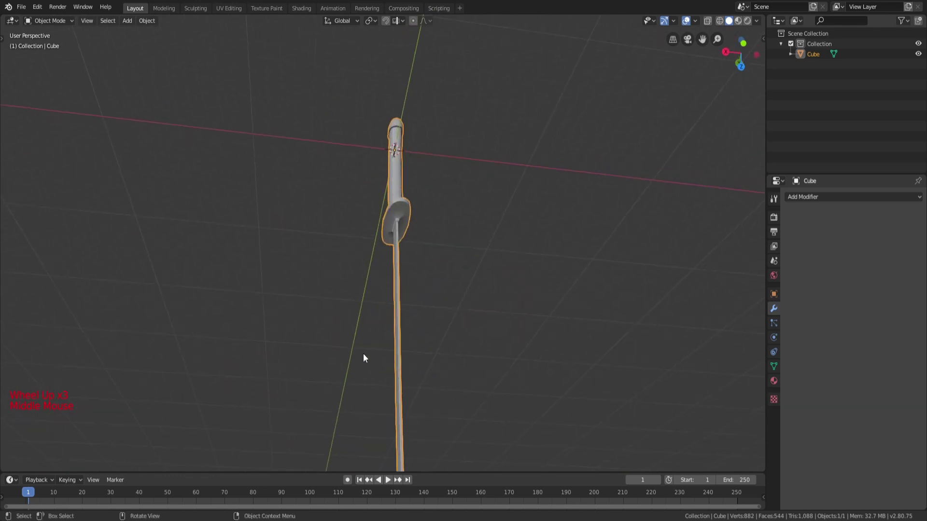
pyautogui.moveTo(427, 294); pyautogui.dragTo(407, 312, button='middle')
pyautogui.scroll(-2, 411, 266)
pyautogui.moveTo(410, 267); pyautogui.dragTo(355, 279, button='middle')
pyautogui.scroll(3, 416, 295)
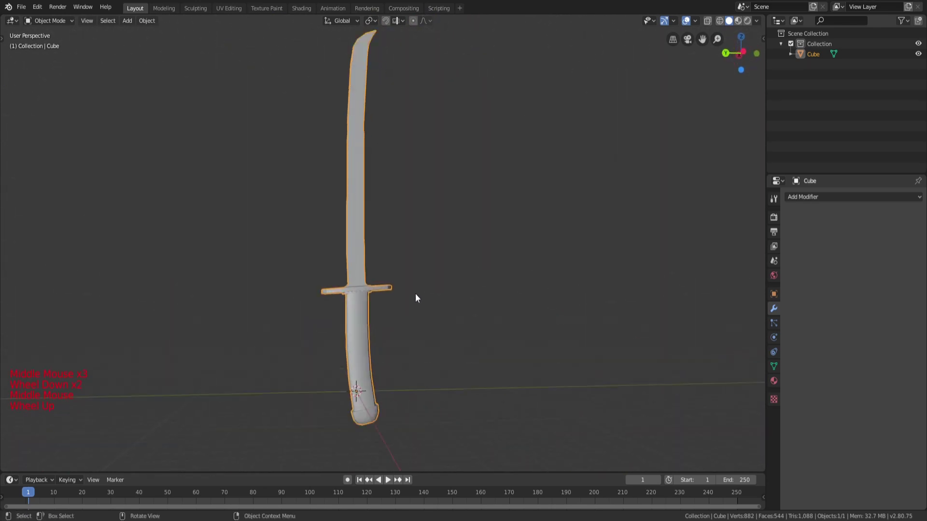
pyautogui.click(428, 300)
pyautogui.scroll(-3, 369, 317)
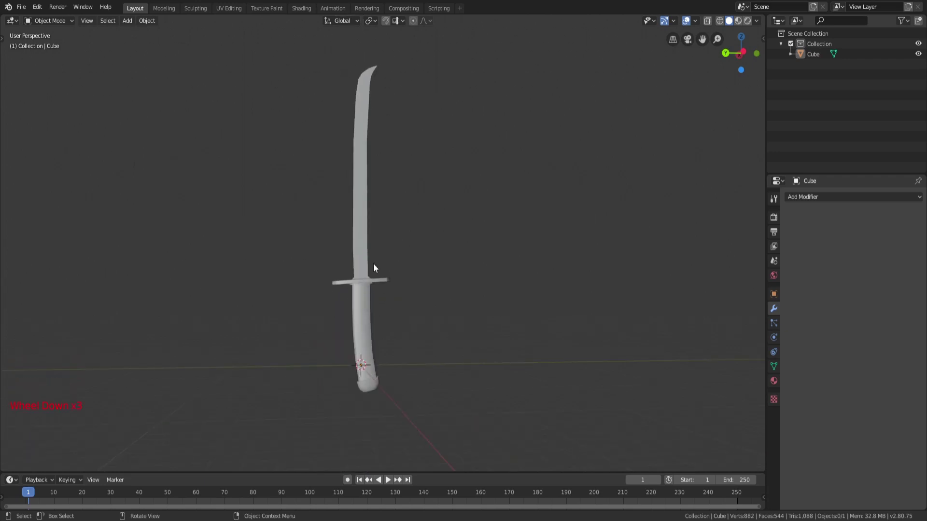
pyautogui.scroll(4, 389, 306)
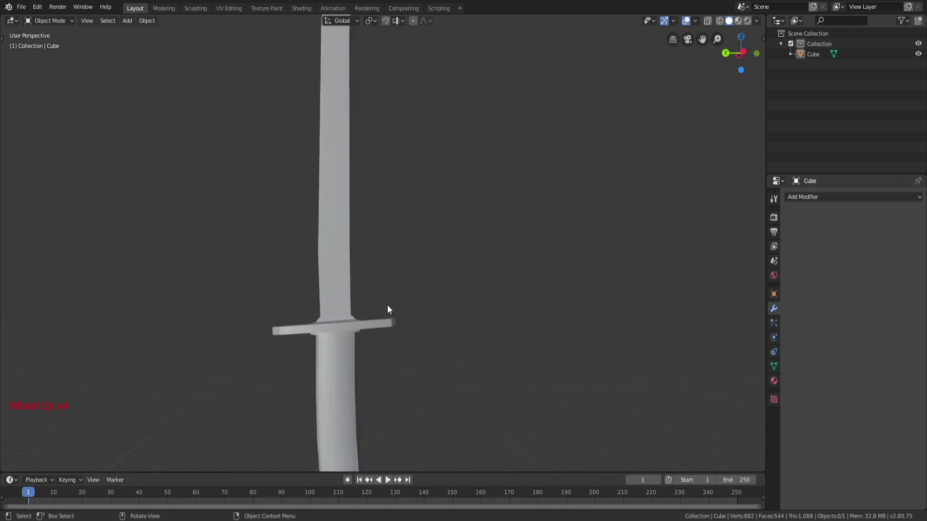
pyautogui.moveTo(389, 306); pyautogui.dragTo(392, 303, button='middle')
pyautogui.scroll(-4, 394, 303)
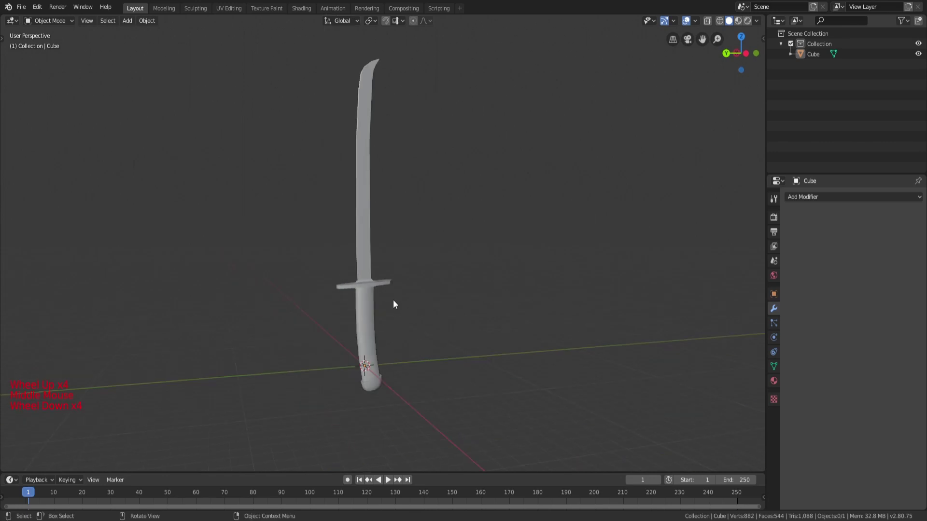
pyautogui.click(367, 101)
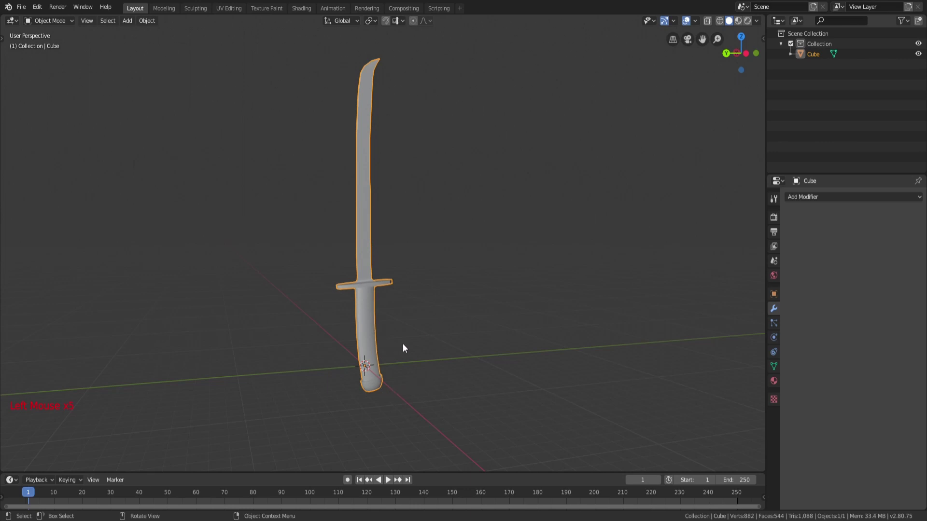
pyautogui.click(395, 164)
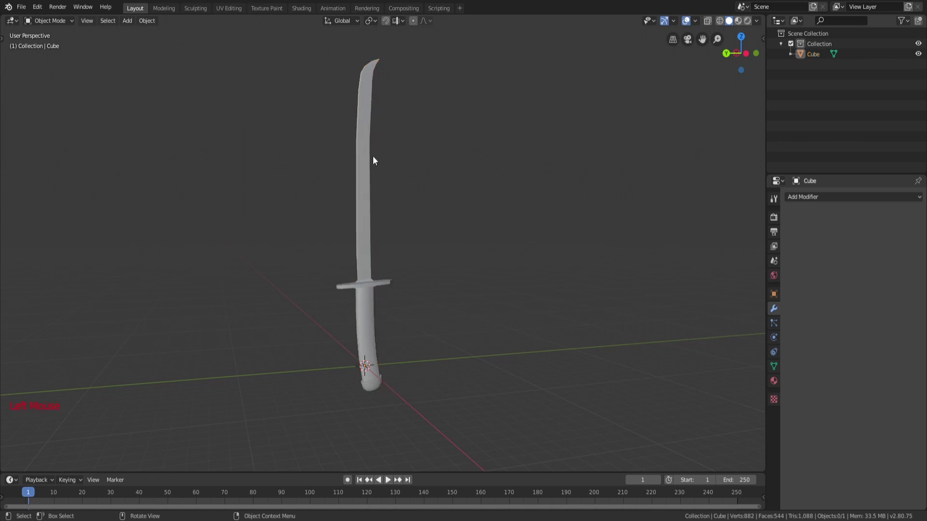
pyautogui.click(369, 147)
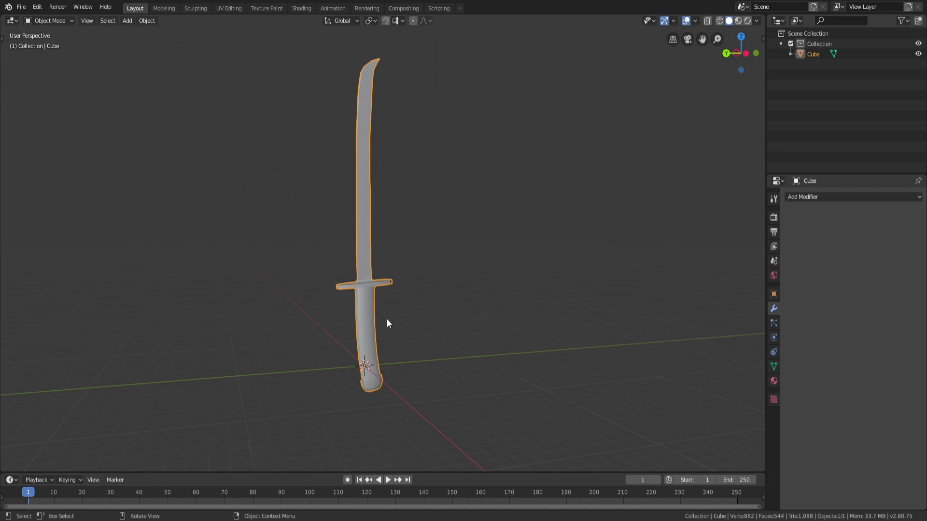
pyautogui.press('KP_Subtract')
pyautogui.scroll(4, 352, 282)
pyautogui.scroll(-4, 419, 232)
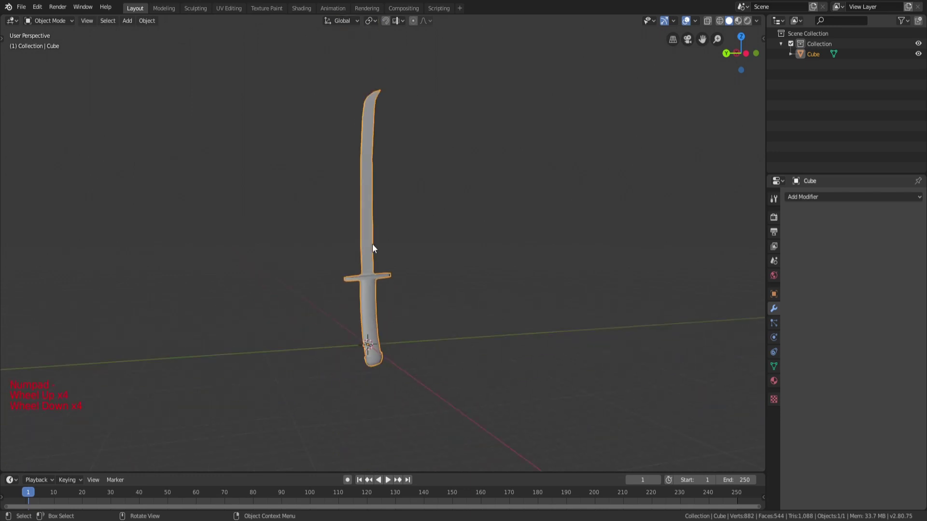
pyautogui.scroll(4, 375, 244)
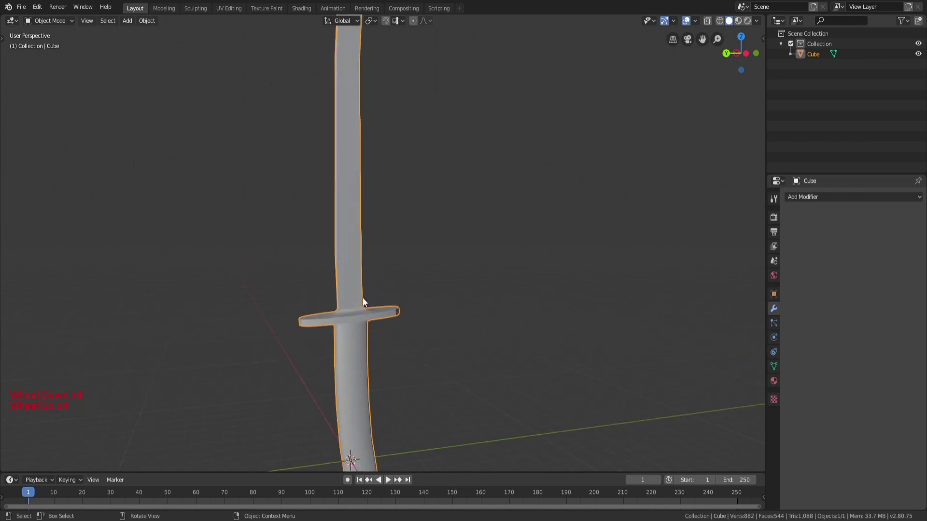
pyautogui.scroll(-2, 363, 297)
pyautogui.click(393, 229)
pyautogui.scroll(2, 351, 282)
pyautogui.click(350, 282)
pyautogui.scroll(-2, 352, 283)
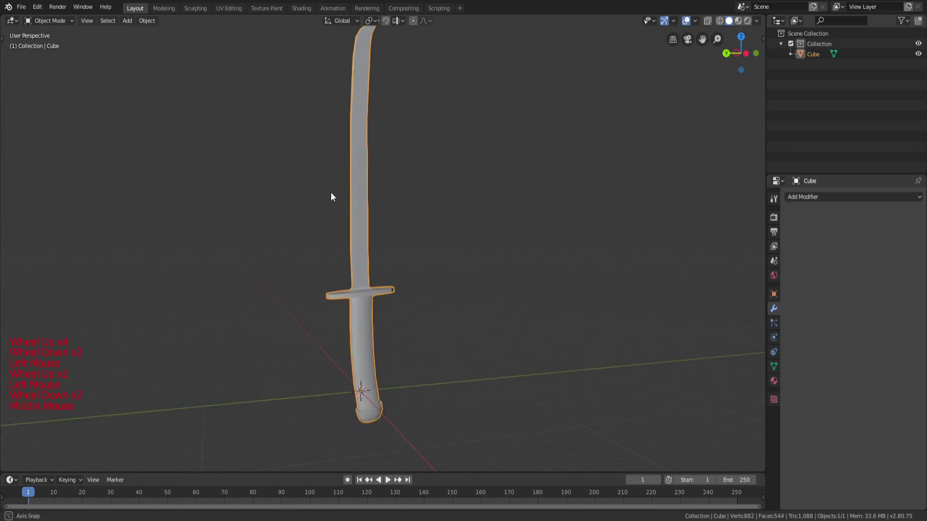
# Enter Edit Mode on the sword with nothing selected, using wireframe display and face selection
pyautogui.press('Tab')
pyautogui.press('a')
pyautogui.scroll(1, 366, 280)
pyautogui.press('a')
pyautogui.press('a')
pyautogui.scroll(3, 366, 279)
pyautogui.keyDown('shift'); pyautogui.moveTo(366, 280); pyautogui.dragTo(387, 285, button='middle'); pyautogui.keyUp('shift')
pyautogui.press('z')
pyautogui.press('a')
pyautogui.press('a')
pyautogui.press('a')
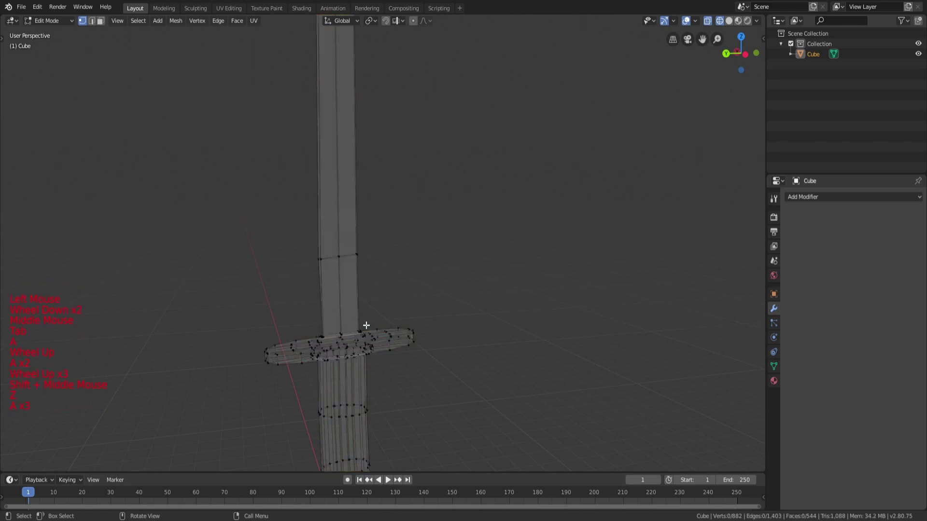
pyautogui.moveTo(366, 327)
pyautogui.keyDown('shift'); pyautogui.mouseDown(button='middle')
pyautogui.moveTo(418, 212)
pyautogui.moveTo(395, 205)
pyautogui.mouseUp(button='middle'); pyautogui.keyUp('shift')
pyautogui.scroll(2, 422, 205)
pyautogui.press('3')
pyautogui.scroll(-4, 395, 204)
# Circle-select all faces of the blade, from just above the guard up to the tip
pyautogui.press('c')
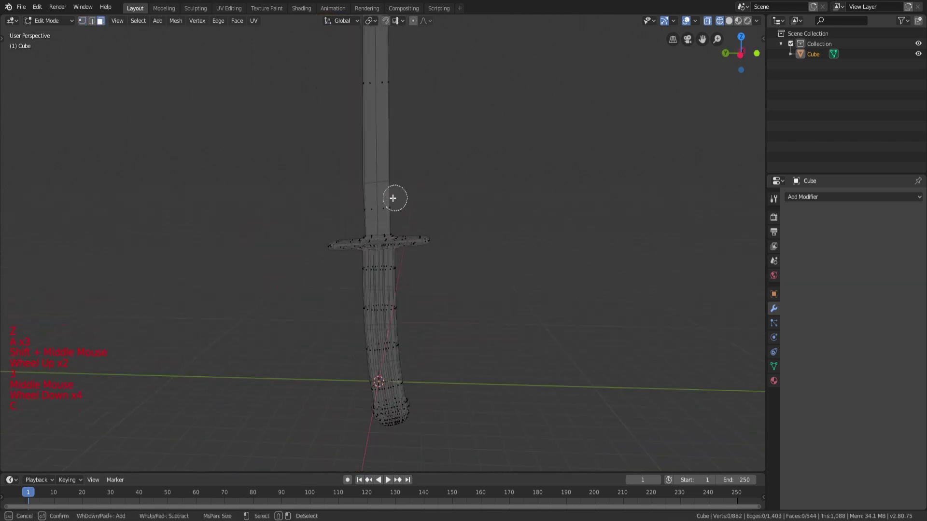
pyautogui.moveTo(393, 198); pyautogui.dragTo(376, 211)
pyautogui.rightClick(395, 206)
pyautogui.scroll(-4, 406, 167)
pyautogui.keyDown('shift'); pyautogui.moveTo(388, 174); pyautogui.dragTo(397, 231, button='middle'); pyautogui.keyUp('shift')
pyautogui.press('c')
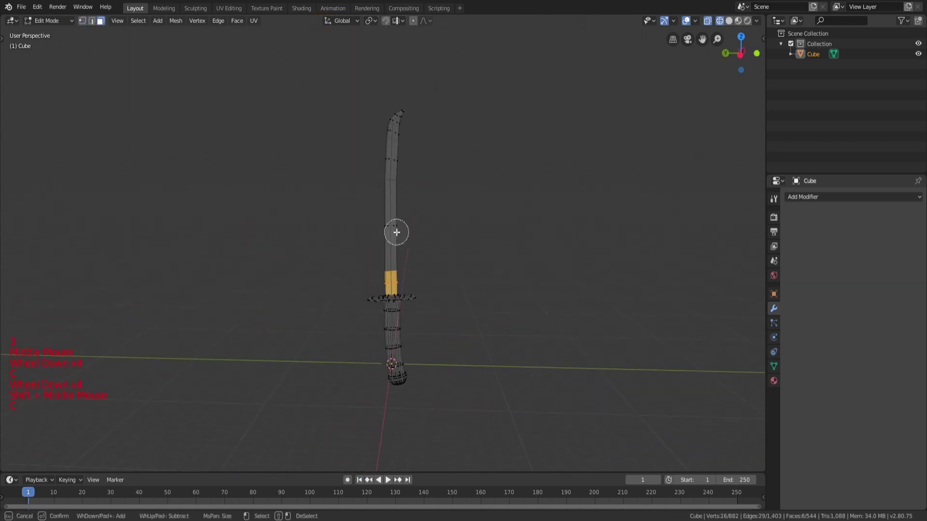
pyautogui.moveTo(395, 232); pyautogui.dragTo(381, 219)
pyautogui.moveTo(403, 121)
pyautogui.mouseDown()
pyautogui.moveTo(389, 160)
pyautogui.moveTo(396, 112)
pyautogui.mouseUp()
pyautogui.rightClick(420, 189)
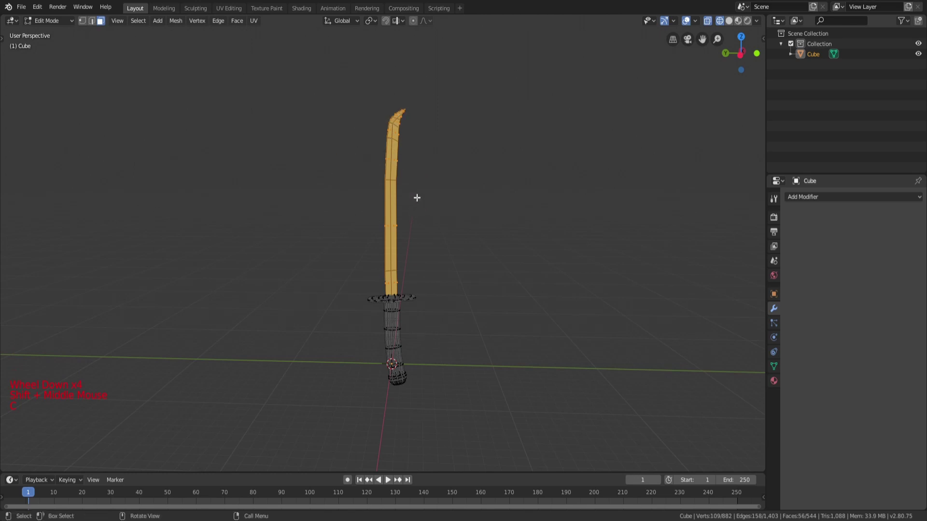
# Separate the selected blade faces into their own object
pyautogui.scroll(5, 416, 198)
pyautogui.moveTo(410, 251)
pyautogui.mouseDown(button='middle')
pyautogui.moveTo(432, 306)
pyautogui.moveTo(582, 277)
pyautogui.moveTo(478, 265)
pyautogui.moveTo(449, 251)
pyautogui.mouseUp(button='middle')
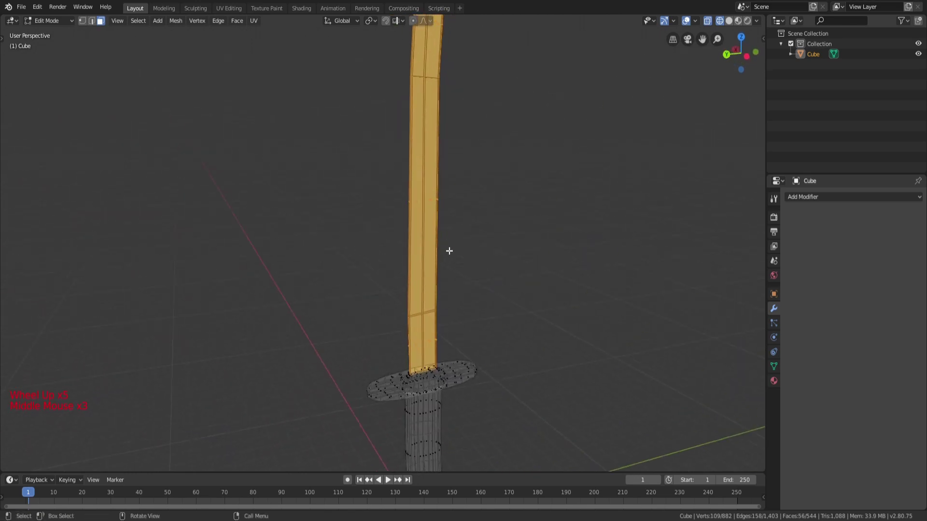
pyautogui.press('p')
pyautogui.click(453, 277)
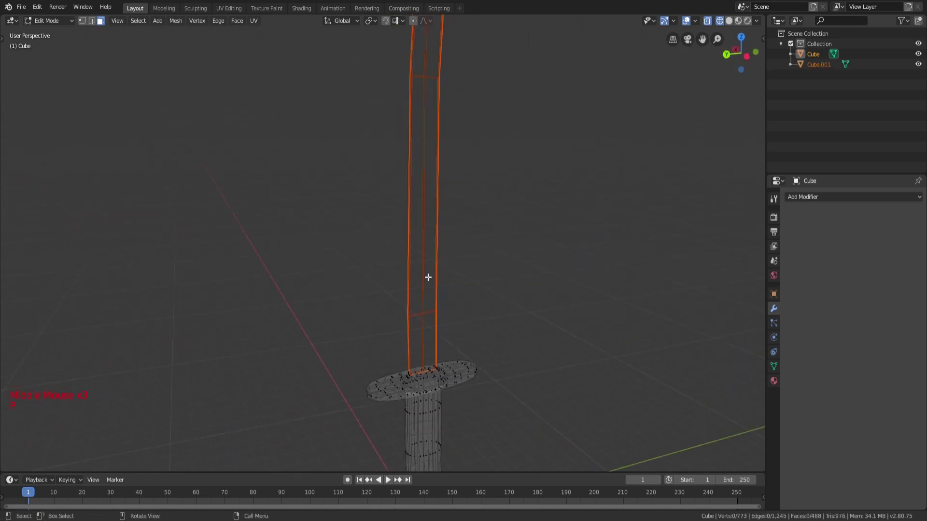
# Restore solid shading and return to Object Mode with everything deselected
pyautogui.press('z')
pyautogui.click(517, 300)
pyautogui.press('a')
pyautogui.scroll(-2, 514, 302)
pyautogui.press('a')
pyautogui.press('a')
pyautogui.scroll(-1, 485, 313)
pyautogui.press('Tab')
pyautogui.press('a')
pyautogui.press('a')
pyautogui.press('a')
# Check the separation by selecting the blade and the hilt individually, examining the guard, grip and pommel
pyautogui.click(401, 291)
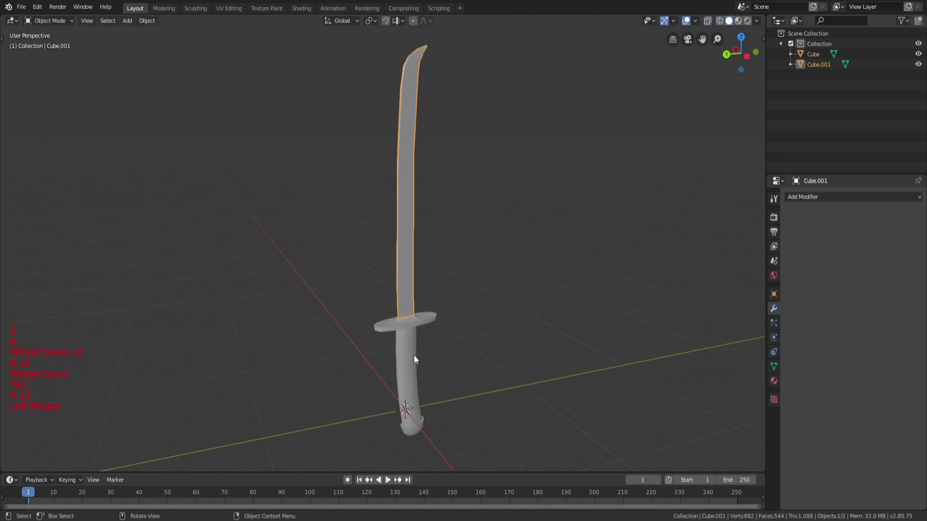
pyautogui.click(413, 357)
pyautogui.scroll(2, 449, 333)
pyautogui.click(416, 306)
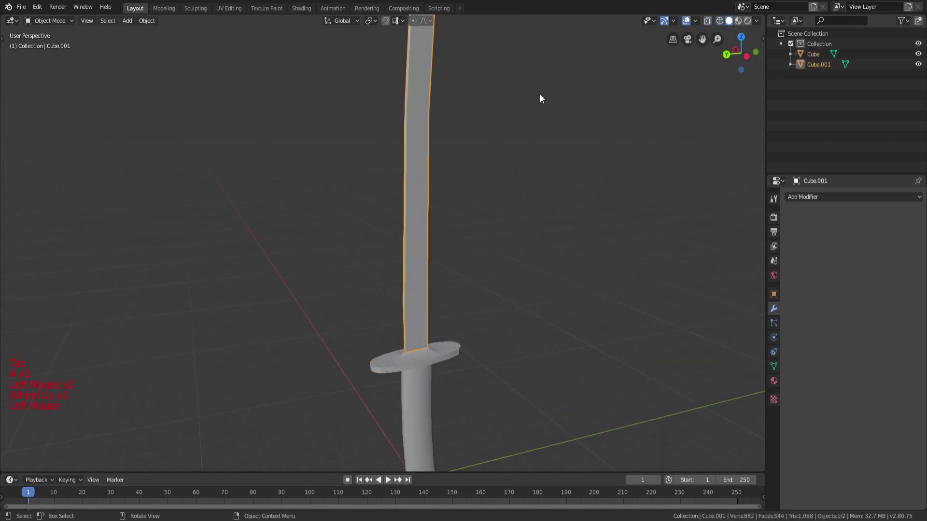
pyautogui.moveTo(489, 322); pyautogui.dragTo(421, 232, button='middle')
pyautogui.click(435, 365)
pyautogui.scroll(2, 466, 277)
pyautogui.click(415, 433)
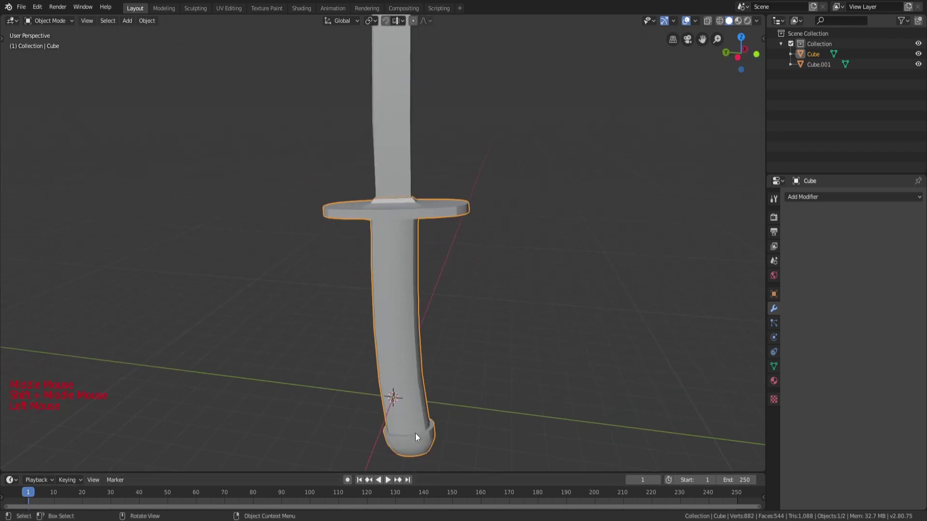
pyautogui.scroll(2, 401, 337)
pyautogui.scroll(-3, 403, 337)
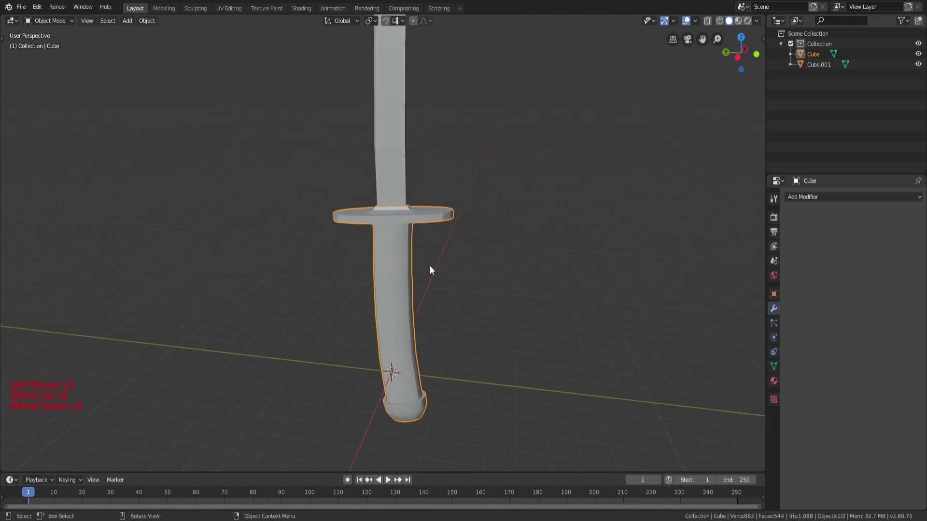
pyautogui.doubleClick(420, 408)
pyautogui.click(436, 231)
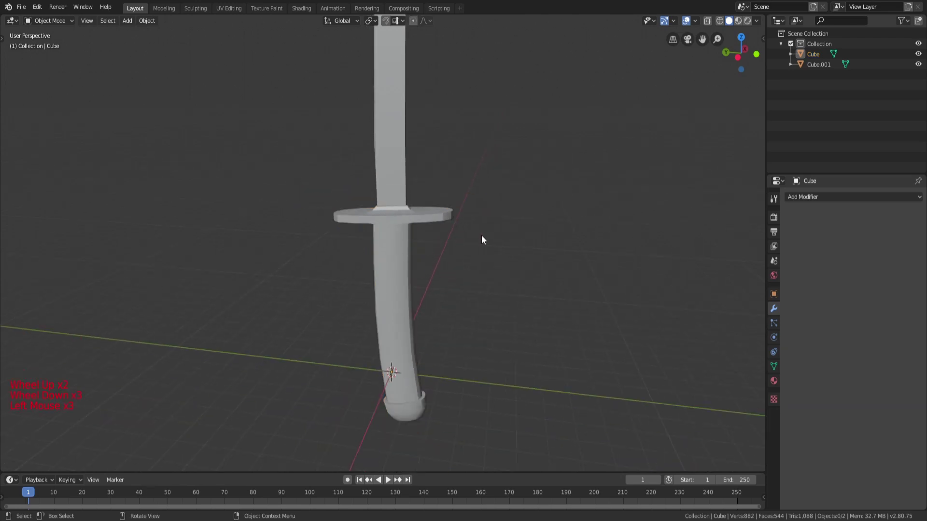
pyautogui.click(439, 217)
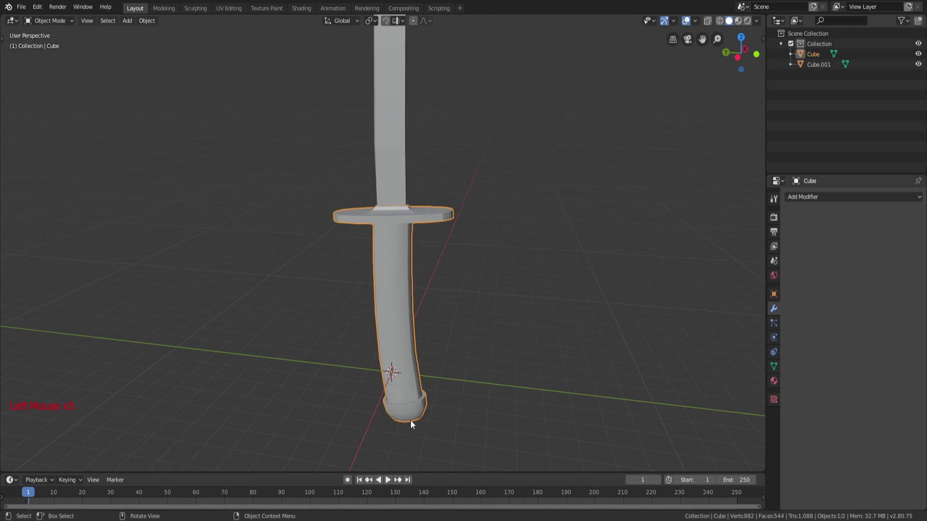
pyautogui.click(465, 281)
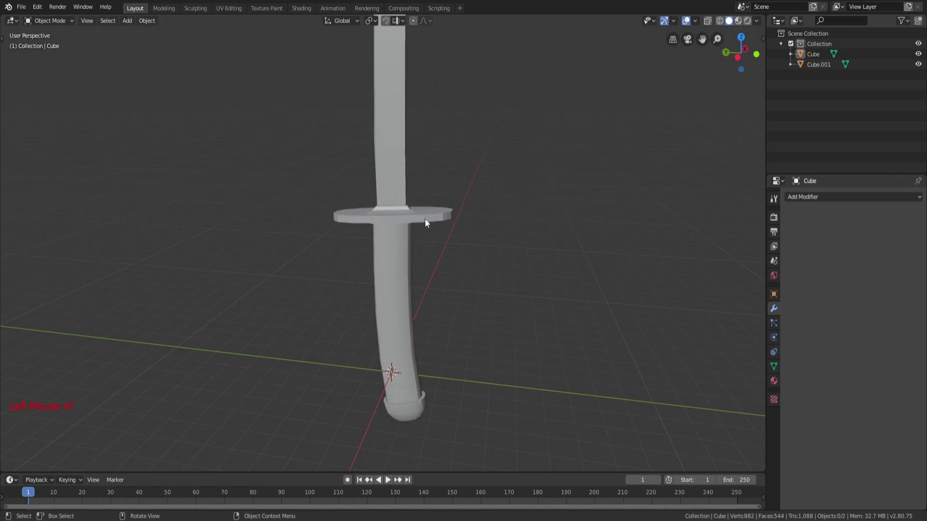
pyautogui.click(398, 424)
# Open the hilt object in Edit Mode with wireframe display and clear the face selection
pyautogui.click(396, 302)
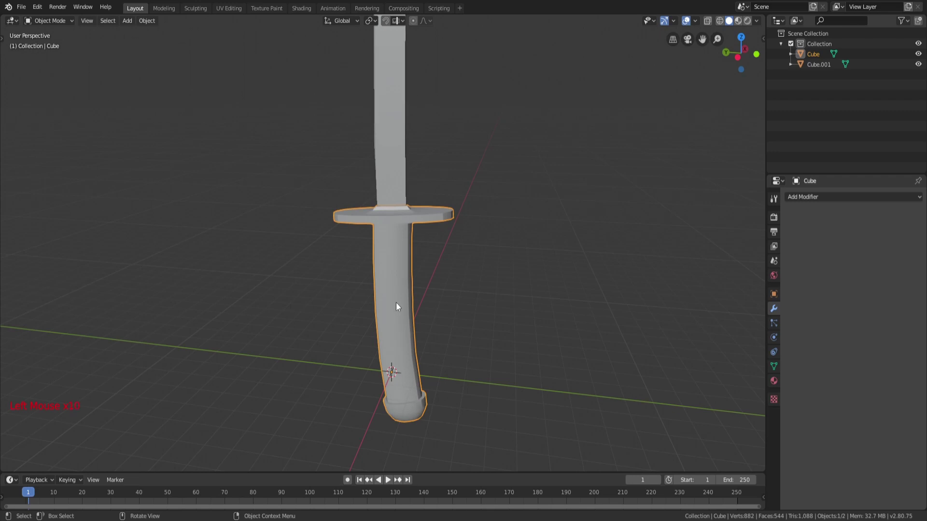
pyautogui.press('Tab')
pyautogui.scroll(3, 430, 300)
pyautogui.press('a')
pyautogui.press('a')
pyautogui.press('a')
pyautogui.scroll(1, 430, 300)
pyautogui.moveTo(430, 300); pyautogui.dragTo(380, 305, button='middle')
pyautogui.scroll(-2, 443, 256)
pyautogui.scroll(-2, 420, 157)
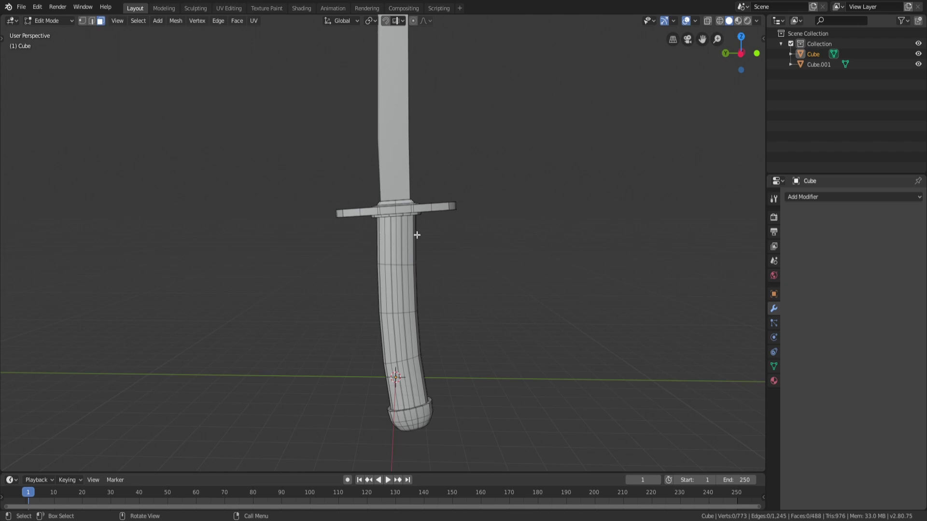
pyautogui.hotkey('alt', 'z')
pyautogui.press('a')
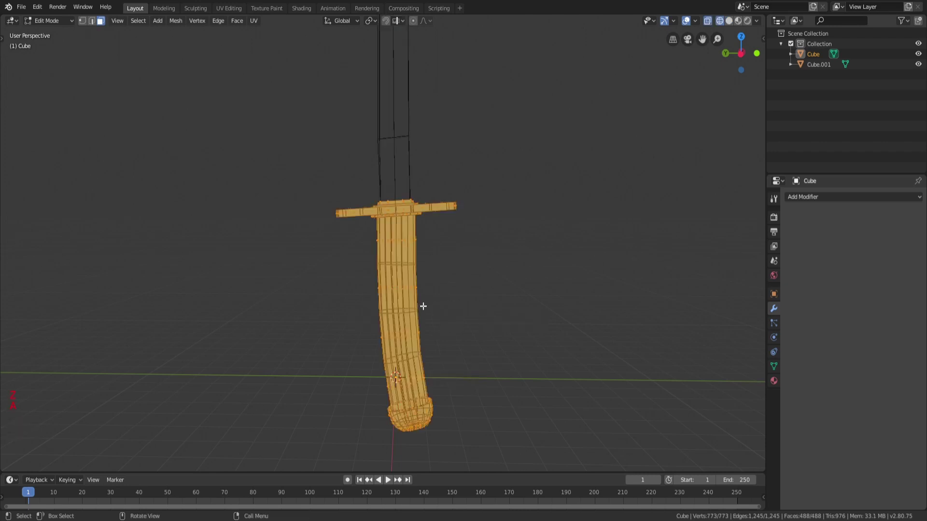
pyautogui.press('a')
pyautogui.press('a')
pyautogui.keyDown('shift'); pyautogui.moveTo(423, 306); pyautogui.dragTo(429, 275, button='middle'); pyautogui.keyUp('shift')
# Circle-select the grip faces between guard and pommel, removing stray pommel faces from the selection
pyautogui.press('c')
pyautogui.moveTo(388, 191)
pyautogui.mouseDown()
pyautogui.moveTo(369, 272)
pyautogui.moveTo(440, 259)
pyautogui.moveTo(389, 362)
pyautogui.moveTo(441, 362)
pyautogui.mouseUp()
pyautogui.moveTo(440, 362); pyautogui.dragTo(459, 365, button='middle')
pyautogui.press('c')
pyautogui.keyDown('shift'); pyautogui.moveTo(446, 372); pyautogui.dragTo(386, 387); pyautogui.keyUp('shift')
pyautogui.rightClick(391, 367)
pyautogui.press('c')
pyautogui.moveTo(405, 298); pyautogui.dragTo(387, 293)
pyautogui.rightClick(427, 284)
pyautogui.moveTo(430, 282); pyautogui.dragTo(445, 314, button='middle')
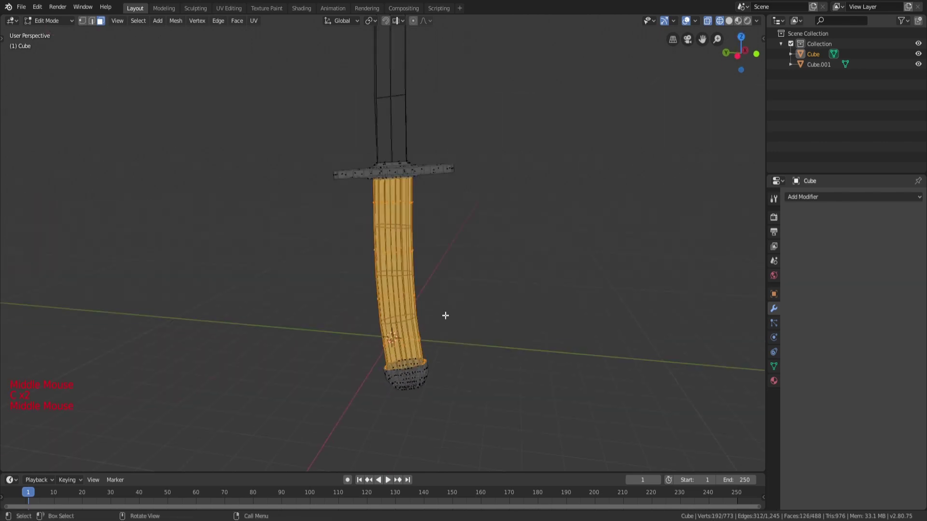
# Deselect the remaining pommel rim faces all around so that only the grip faces stay selected
pyautogui.scroll(3, 441, 347)
pyautogui.moveTo(441, 348); pyautogui.dragTo(466, 304, button='middle')
pyautogui.keyDown('shift'); pyautogui.scroll(1, 476, 397); pyautogui.keyUp('shift')
pyautogui.scroll(4, 376, 348)
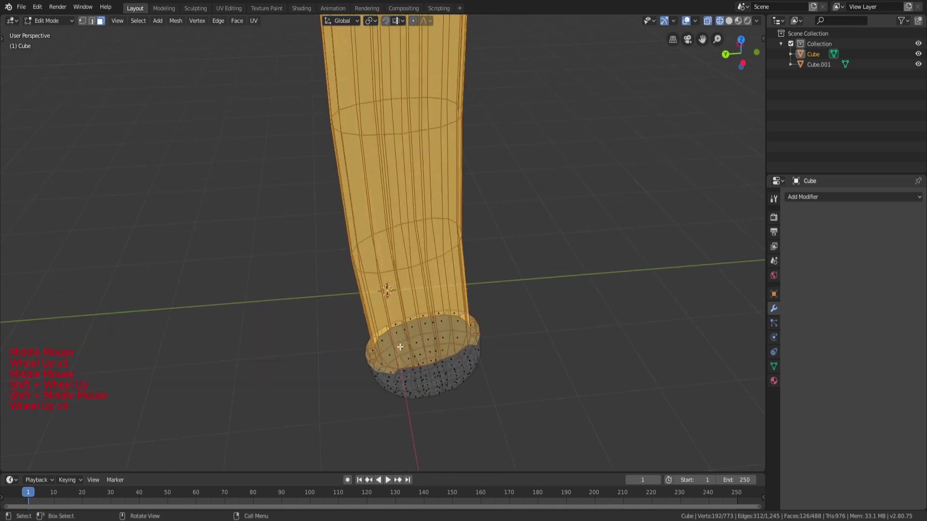
pyautogui.moveTo(376, 348); pyautogui.dragTo(538, 370, button='middle')
pyautogui.press('c')
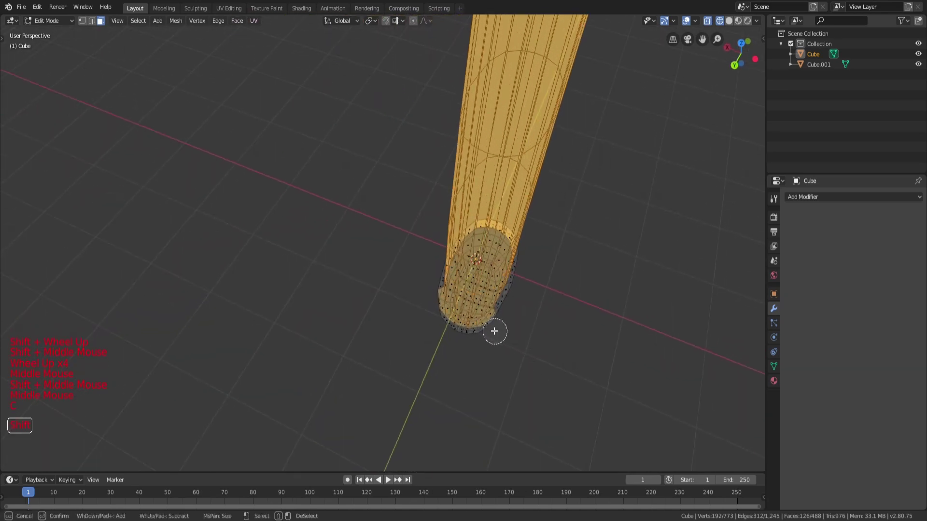
pyautogui.moveTo(494, 332)
pyautogui.keyDown('shift'); pyautogui.mouseDown()
pyautogui.moveTo(471, 335)
pyautogui.moveTo(433, 303)
pyautogui.moveTo(457, 329)
pyautogui.mouseUp(); pyautogui.keyUp('shift')
pyautogui.rightClick(458, 331)
pyautogui.press('c')
pyautogui.keyDown('shift'); pyautogui.click(468, 335); pyautogui.keyUp('shift')
pyautogui.rightClick(468, 335)
pyautogui.scroll(-3, 440, 314)
pyautogui.moveTo(521, 320); pyautogui.dragTo(390, 365, button='middle')
pyautogui.scroll(2, 410, 385)
pyautogui.press('c')
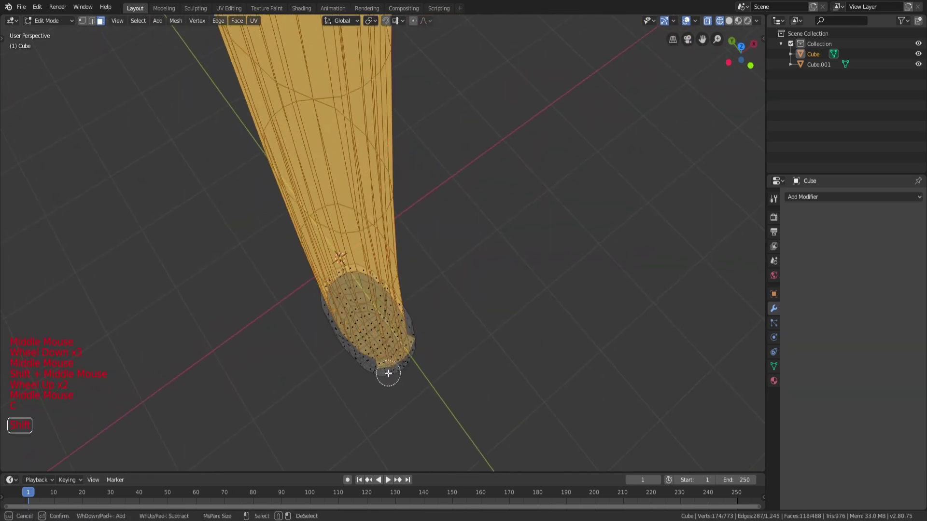
pyautogui.keyDown('shift'); pyautogui.moveTo(387, 375); pyautogui.dragTo(419, 345); pyautogui.keyUp('shift')
pyautogui.rightClick(421, 346)
# Separate the selected grip faces into their own object
pyautogui.moveTo(422, 345); pyautogui.dragTo(353, 280, button='middle')
pyautogui.scroll(-2, 352, 279)
pyautogui.scroll(-5, 473, 201)
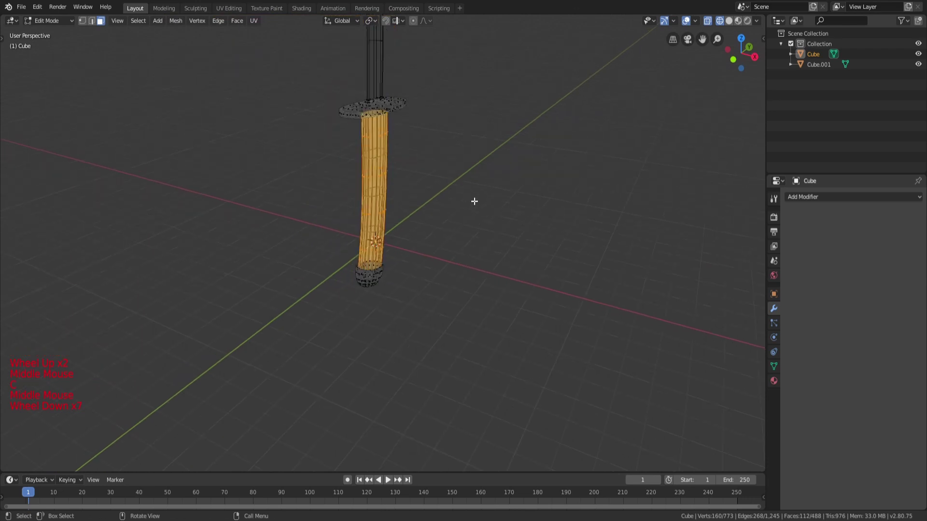
pyautogui.moveTo(474, 200); pyautogui.dragTo(571, 377, button='middle')
pyautogui.scroll(4, 405, 335)
pyautogui.scroll(-2, 553, 335)
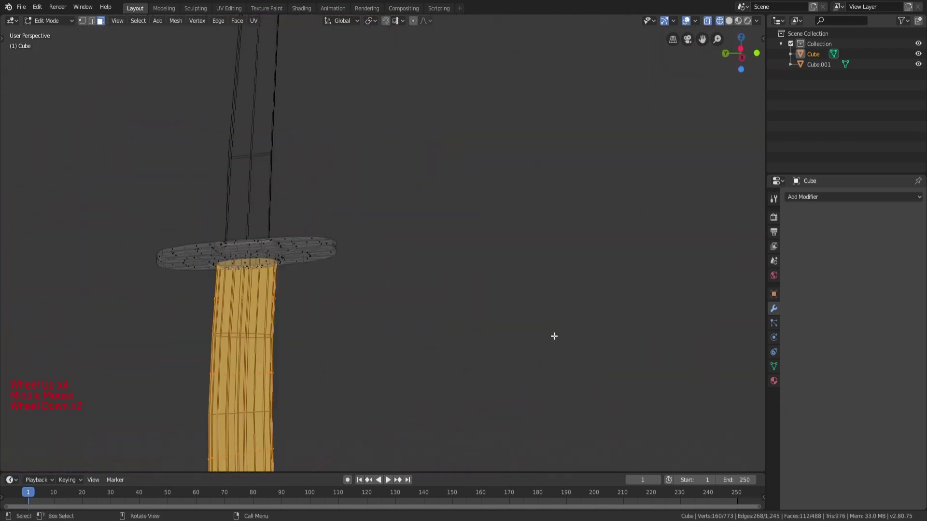
pyautogui.press('p')
pyautogui.click(554, 337)
# Switch back to solid shading, leave Edit Mode and clear the selection of the sword parts
pyautogui.press('z')
pyautogui.scroll(-2, 540, 341)
pyautogui.press('a')
pyautogui.press('a')
pyautogui.press('a')
pyautogui.moveTo(453, 311); pyautogui.dragTo(461, 351, button='middle')
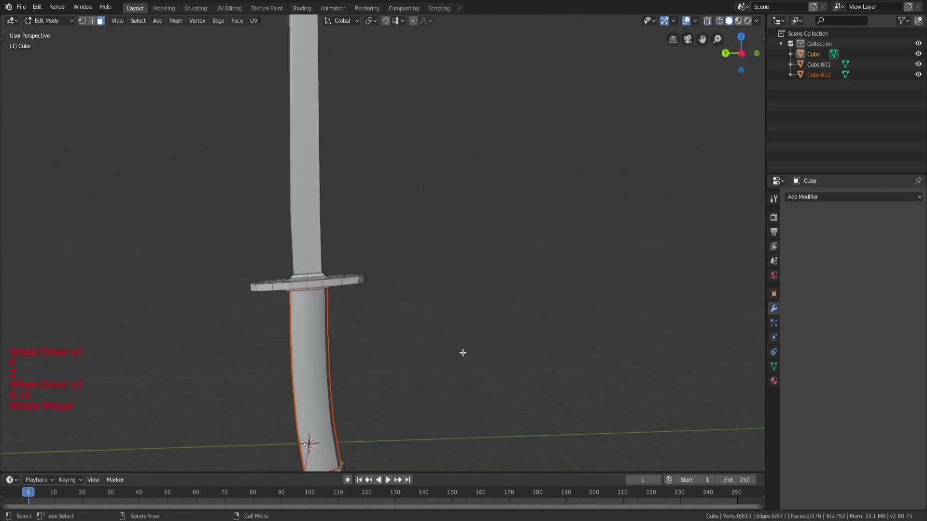
pyautogui.scroll(-2, 462, 352)
pyautogui.press('Tab')
pyautogui.scroll(-1, 410, 311)
pyautogui.press('a')
pyautogui.press('a')
pyautogui.press('a')
# Check the separated sword parts by selecting them one at a time, and finish with nothing selected
pyautogui.click(343, 321)
pyautogui.scroll(-3, 448, 257)
pyautogui.click(449, 259)
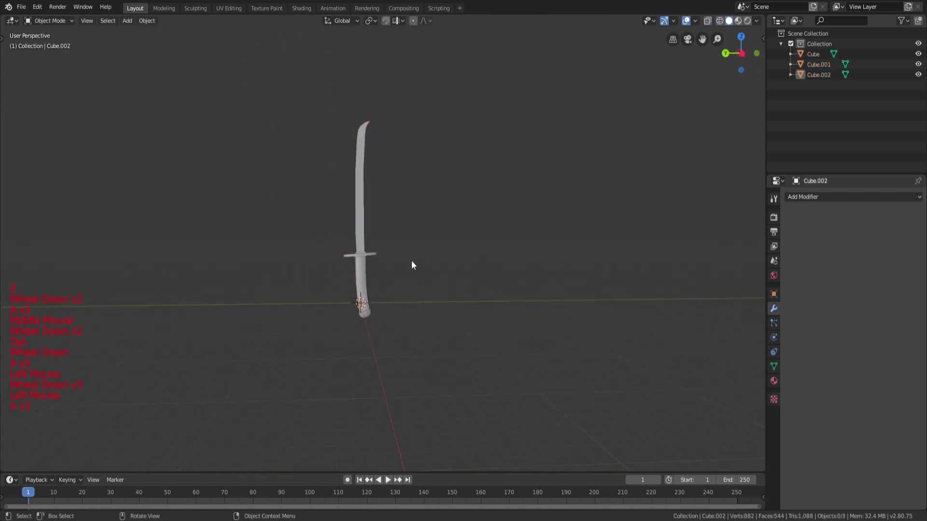
pyautogui.press('a')
pyautogui.press('a')
pyautogui.press('a')
pyautogui.tripleClick(356, 256)
pyautogui.click(357, 257)
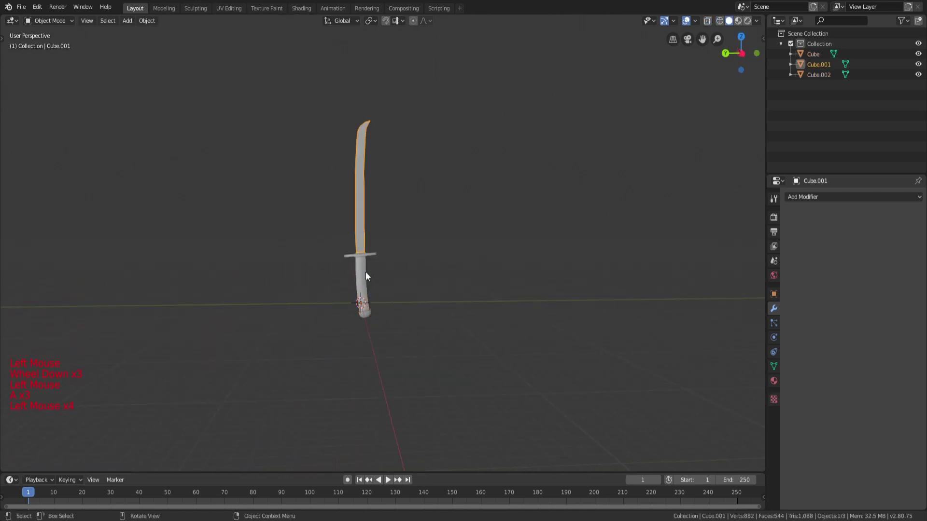
pyautogui.click(367, 317)
pyautogui.click(372, 247)
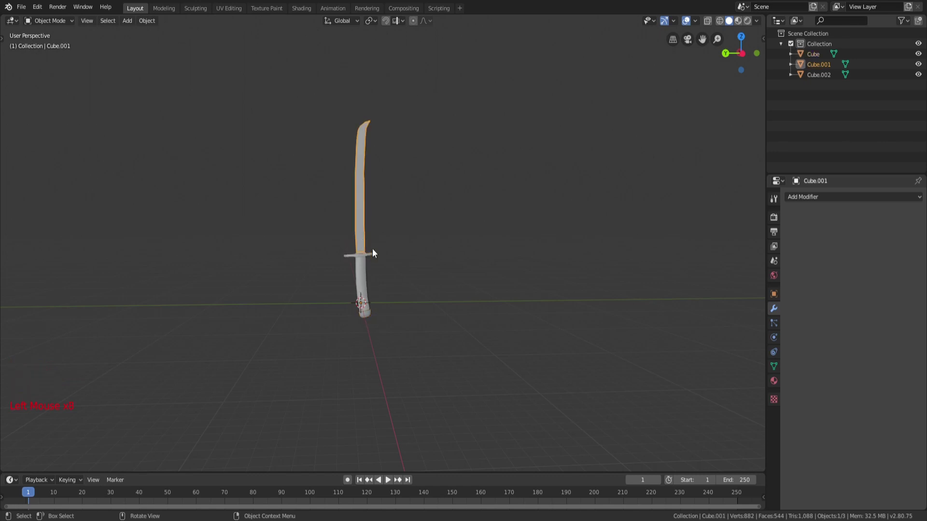
pyautogui.click(421, 272)
pyautogui.click(421, 264)
# Inspect the finished sword from above, from the side and from below, including guard, grip and pommel
pyautogui.scroll(3, 383, 235)
pyautogui.moveTo(384, 235); pyautogui.dragTo(493, 303, button='middle')
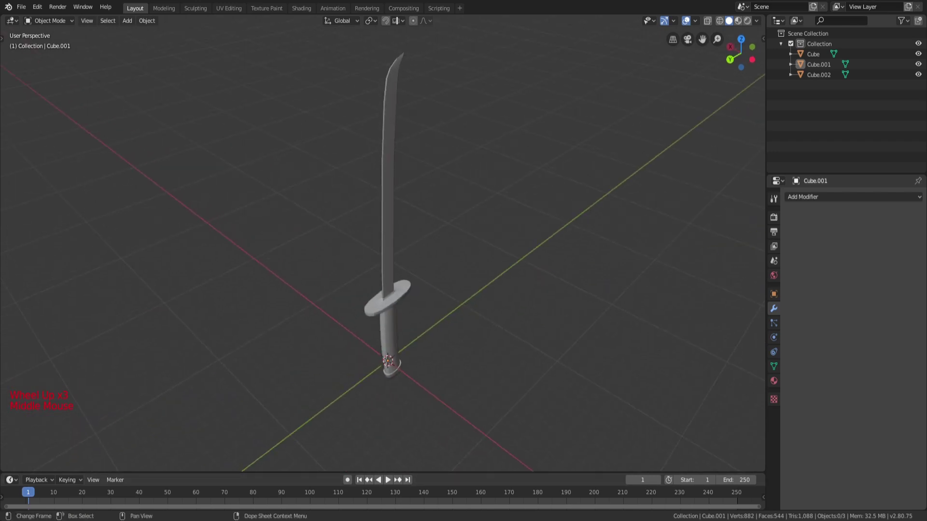
pyautogui.moveTo(488, 270); pyautogui.dragTo(505, 263, button='middle')
pyautogui.scroll(-2, 445, 258)
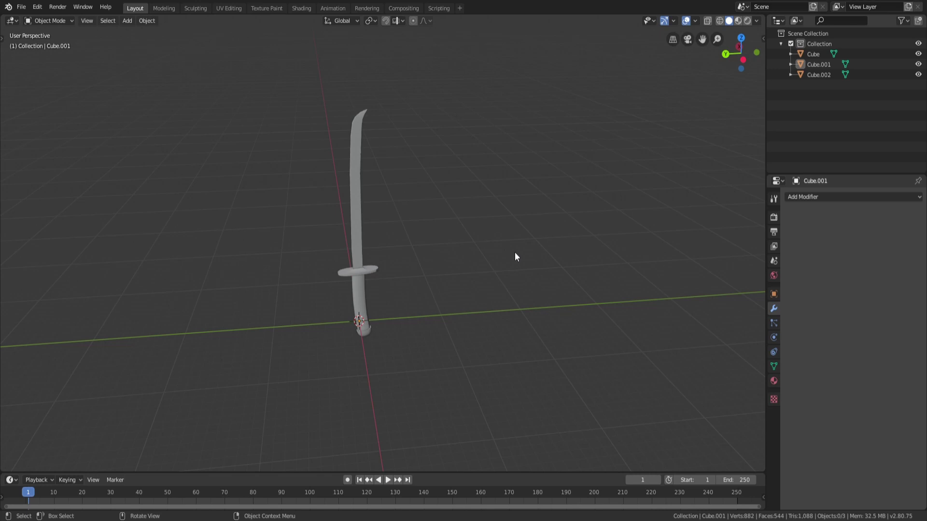
pyautogui.scroll(4, 514, 255)
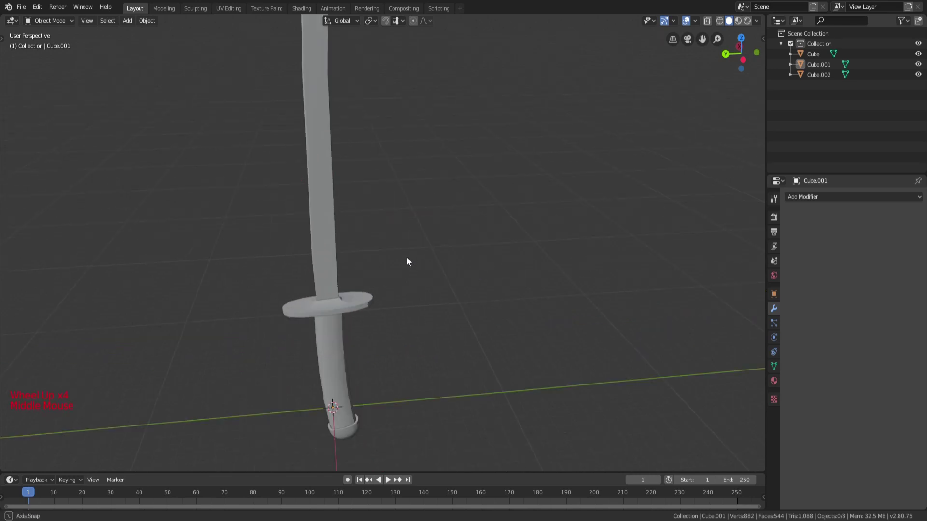
pyautogui.moveTo(408, 260); pyautogui.dragTo(407, 29, button='middle')
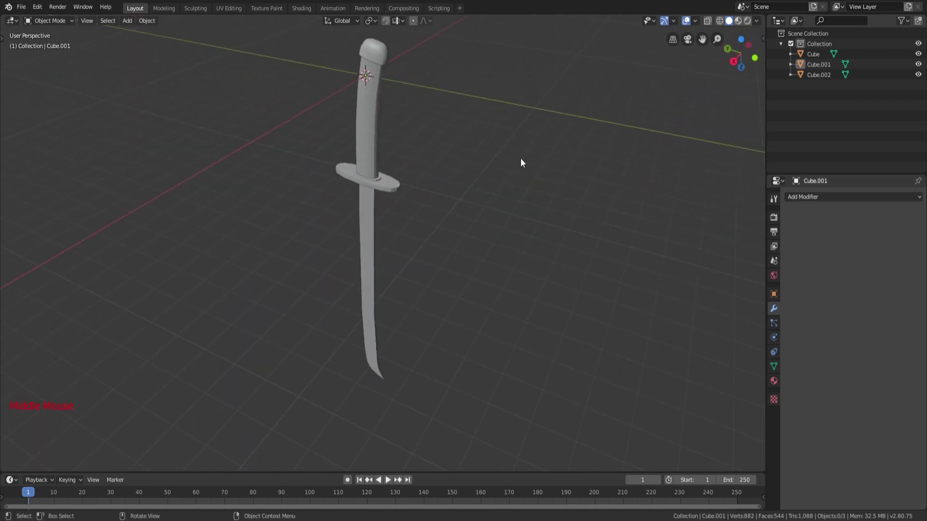
pyautogui.moveTo(520, 157); pyautogui.dragTo(246, 117, button='middle')
pyautogui.scroll(-2, 361, 228)
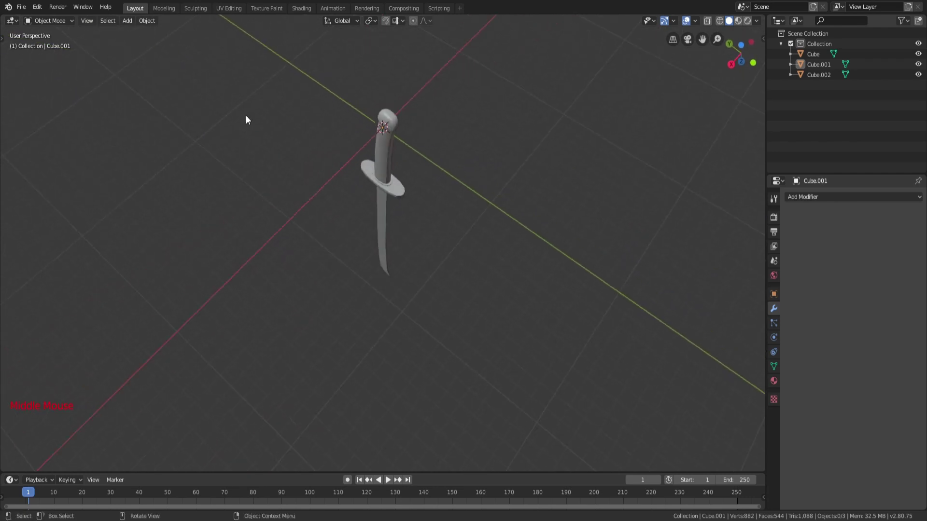
# View the available export formats without exporting, and look over the sword once more
pyautogui.click(21, 6)
pyautogui.moveTo(69, 159)
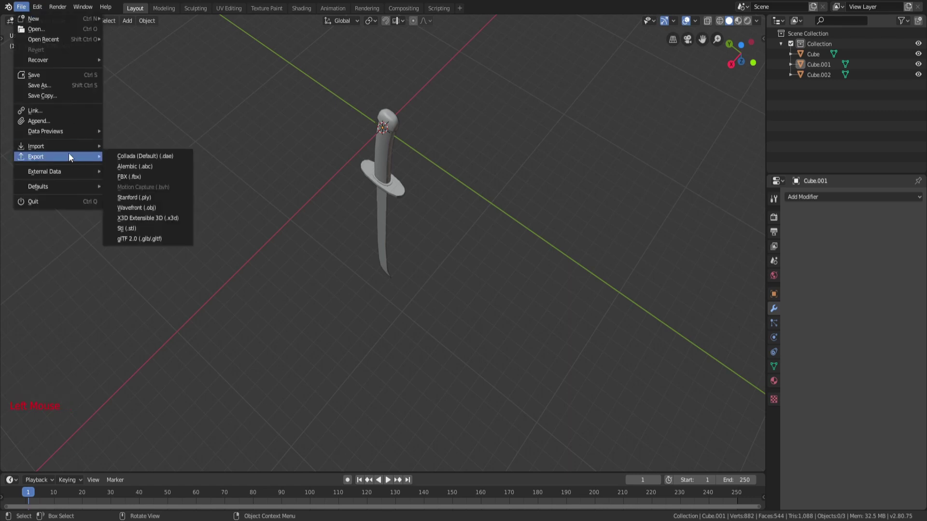
pyautogui.moveTo(166, 93); pyautogui.dragTo(131, 85, button='middle')
pyautogui.moveTo(294, 220); pyautogui.dragTo(180, 182, button='middle')
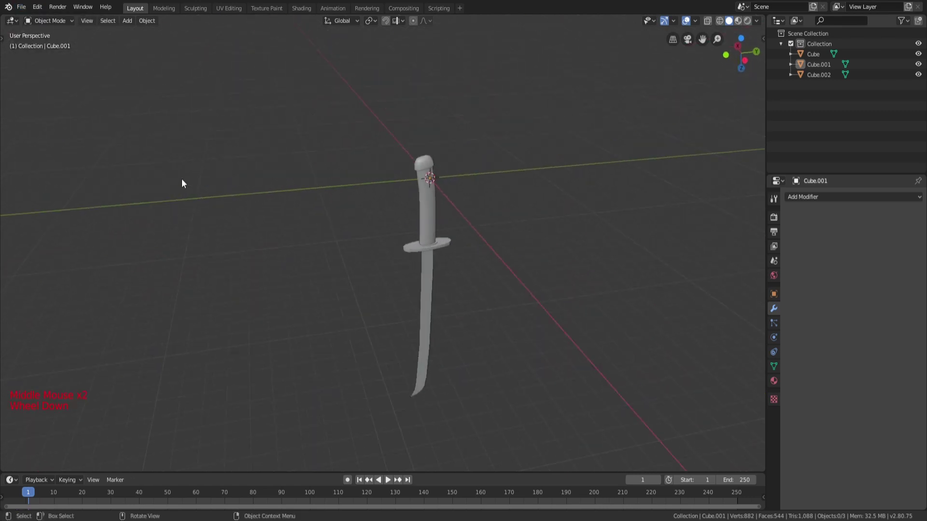
pyautogui.scroll(-3, 262, 194)
pyautogui.click(22, 7)
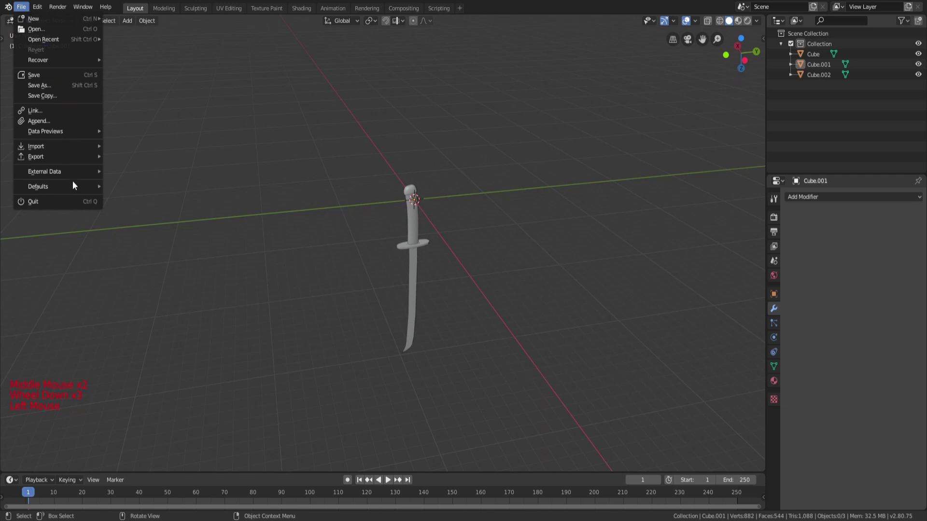
pyautogui.moveTo(72, 155); pyautogui.dragTo(166, 109, button='middle')
pyautogui.scroll(3, 341, 247)
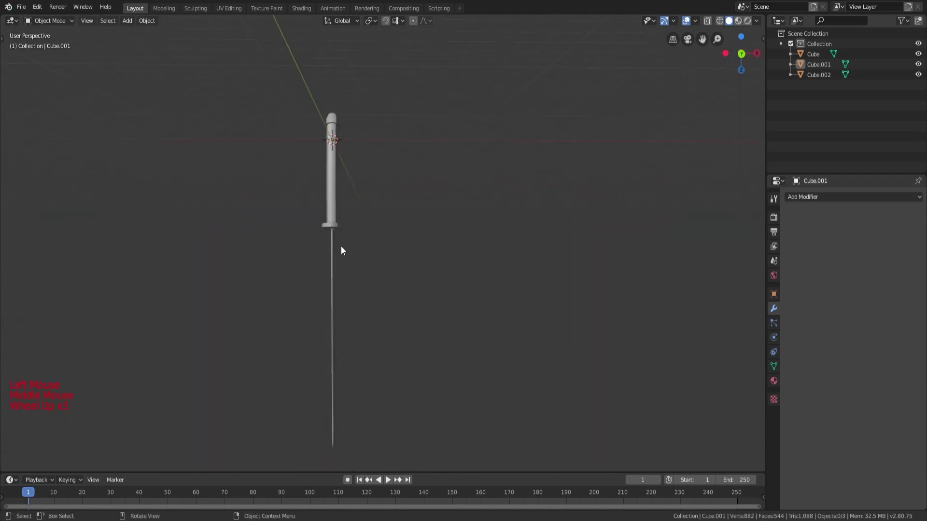
# Delete the grip and the blade objects, keeping only the guard and pommel in the scene
pyautogui.moveTo(341, 251); pyautogui.dragTo(413, 237, button='middle')
pyautogui.click(377, 236)
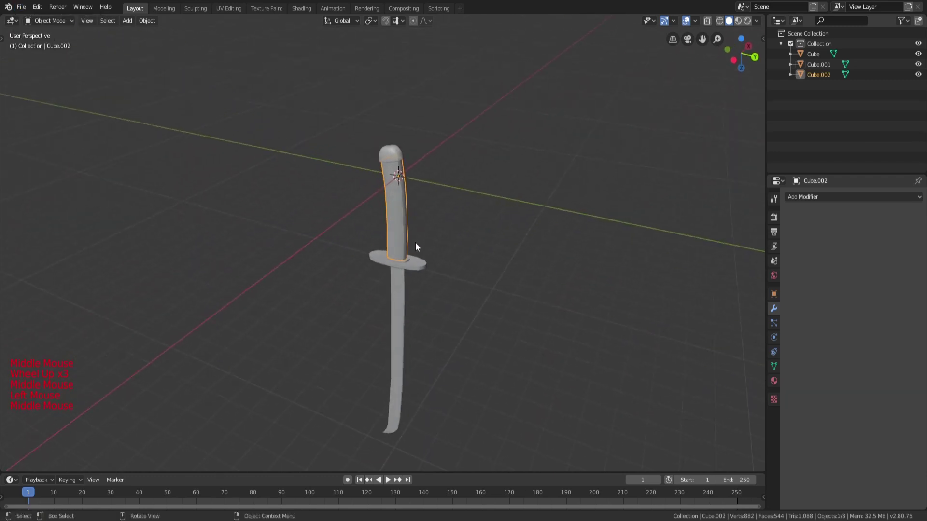
pyautogui.keyDown('shift'); pyautogui.click(400, 297); pyautogui.keyUp('shift')
pyautogui.press('x')
pyautogui.click(404, 294)
# Examine the isolated guard and pommel from above, from below and from the side
pyautogui.moveTo(403, 294); pyautogui.dragTo(389, 235, button='middle')
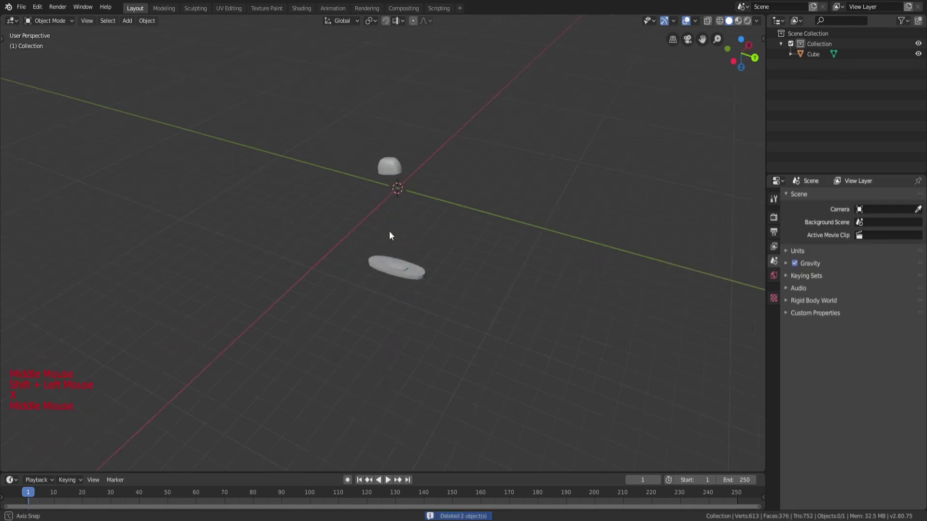
pyautogui.scroll(-3, 402, 327)
pyautogui.moveTo(402, 328); pyautogui.dragTo(353, 336, button='middle')
pyautogui.scroll(6, 424, 268)
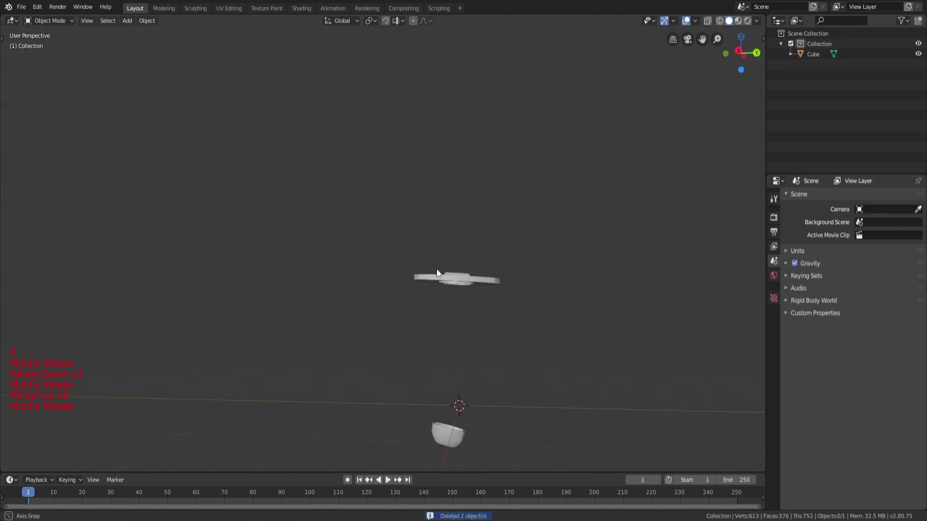
pyautogui.moveTo(424, 268); pyautogui.dragTo(323, 321, button='middle')
pyautogui.scroll(-5, 476, 244)
pyautogui.scroll(4, 362, 265)
pyautogui.scroll(-1, 296, 287)
pyautogui.moveTo(378, 367); pyautogui.dragTo(346, 256, button='middle')
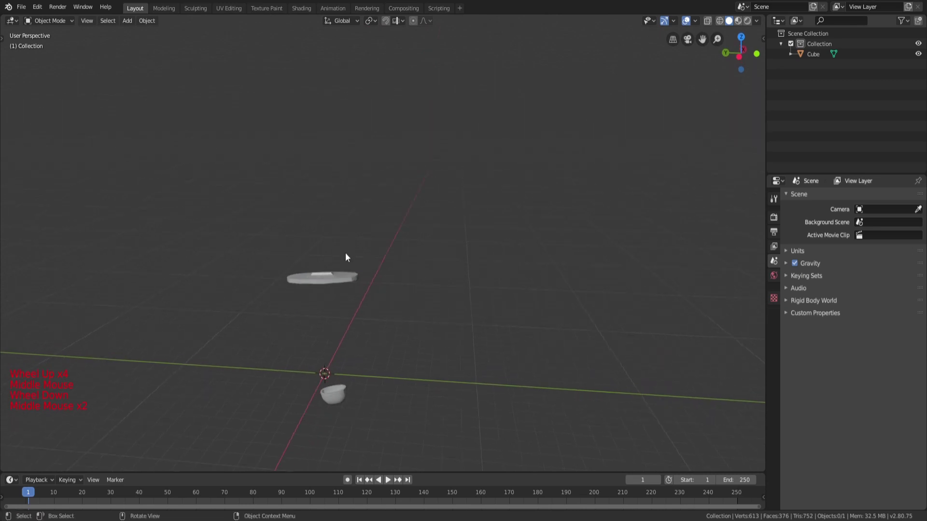
# Export the guard and pommel as a Wavefront (.obj) file
pyautogui.click(24, 9)
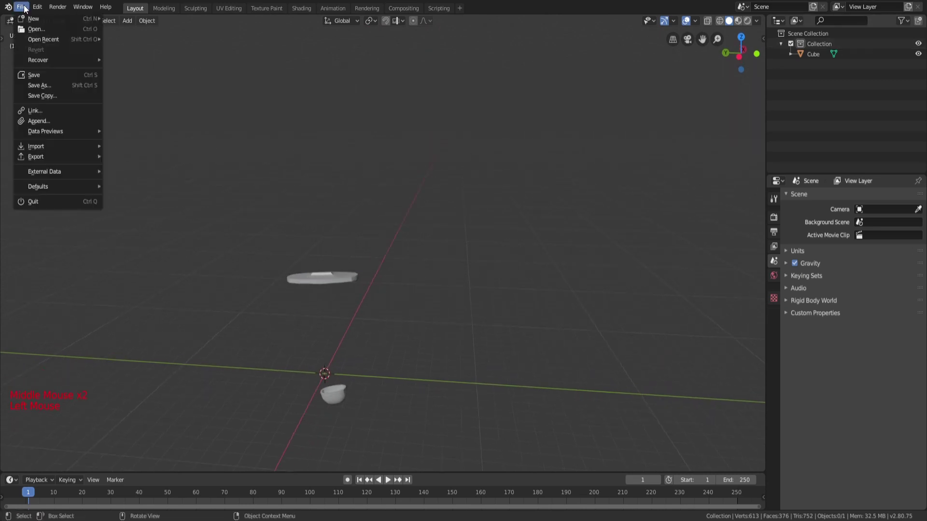
pyautogui.moveTo(54, 157)
pyautogui.click(126, 213)
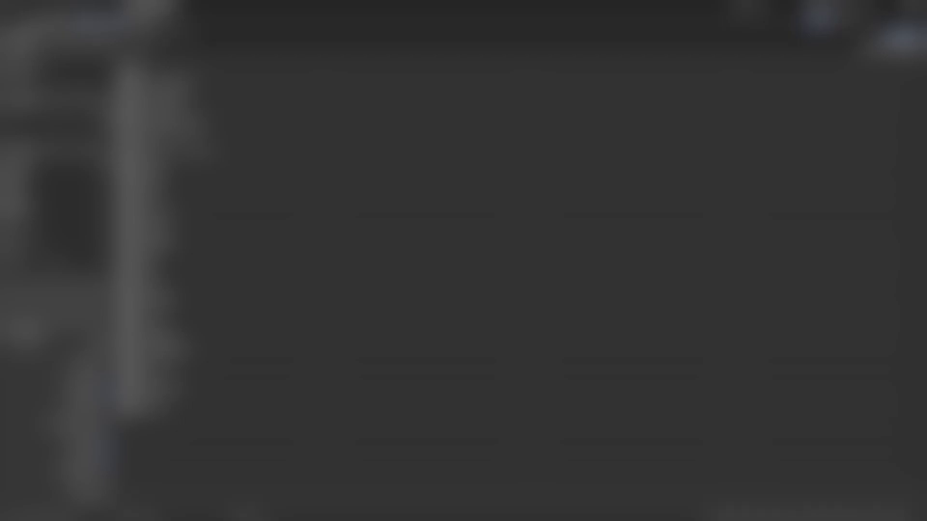
pyautogui.click(52, 167)
pyautogui.doubleClick(134, 66)
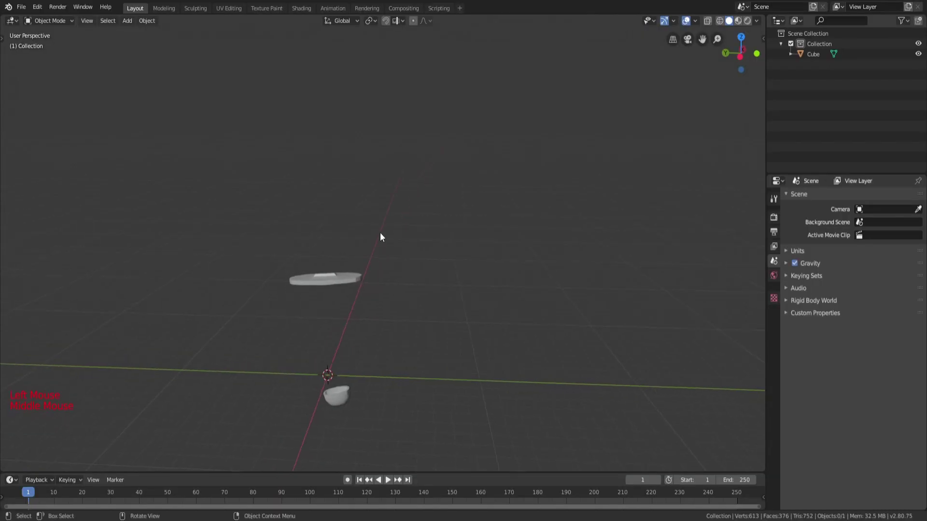
# Undo the deletion of the blade and grip and clear the selection
pyautogui.moveTo(380, 233)
pyautogui.keyDown('shift'); pyautogui.mouseDown(button='middle')
pyautogui.moveTo(371, 251)
pyautogui.moveTo(388, 238)
pyautogui.mouseUp(button='middle'); pyautogui.keyUp('shift')
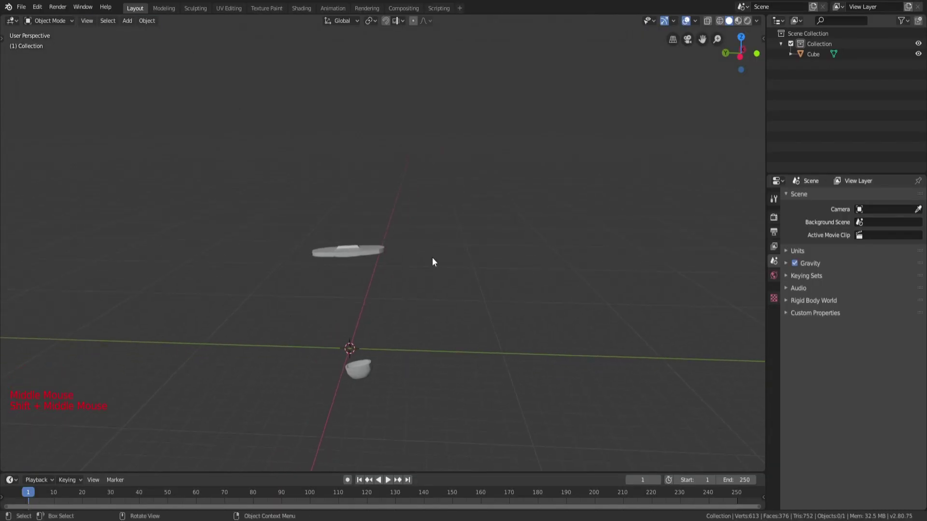
pyautogui.hotkey('ctrl', 'z')
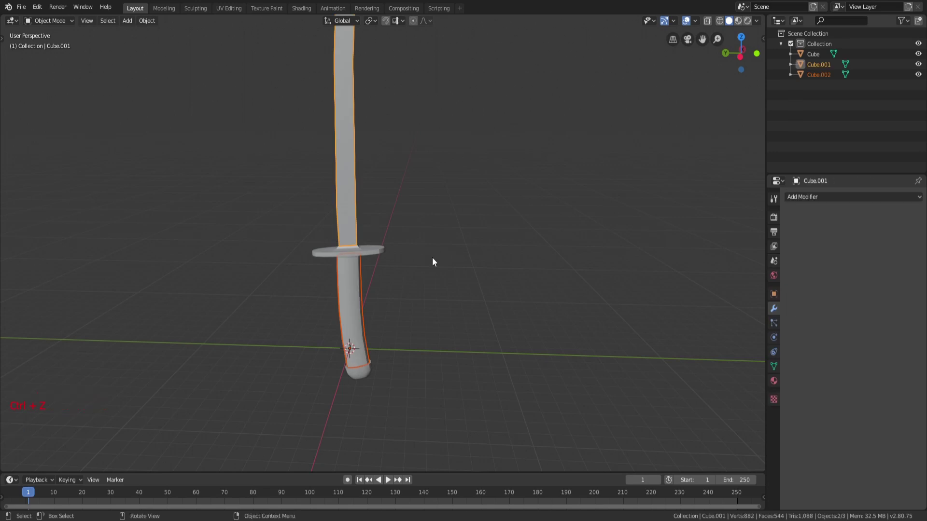
pyautogui.scroll(-2, 432, 258)
pyautogui.press('a')
pyautogui.press('a')
pyautogui.press('a')
# Delete the grip together with the guard and pommel object, keeping only the blade
pyautogui.moveTo(391, 260); pyautogui.dragTo(383, 294, button='middle')
pyautogui.click(381, 293)
pyautogui.scroll(3, 386, 292)
pyautogui.keyDown('shift'); pyautogui.click(391, 264); pyautogui.keyUp('shift')
pyautogui.press('x')
pyautogui.click(358, 291)
# Check that only the blade is left, viewing it from above and at an angle
pyautogui.scroll(-3, 361, 279)
pyautogui.press('a')
pyautogui.press('a')
pyautogui.press('a')
pyautogui.scroll(2, 394, 249)
pyautogui.scroll(-2, 435, 316)
pyautogui.scroll(2, 234, 201)
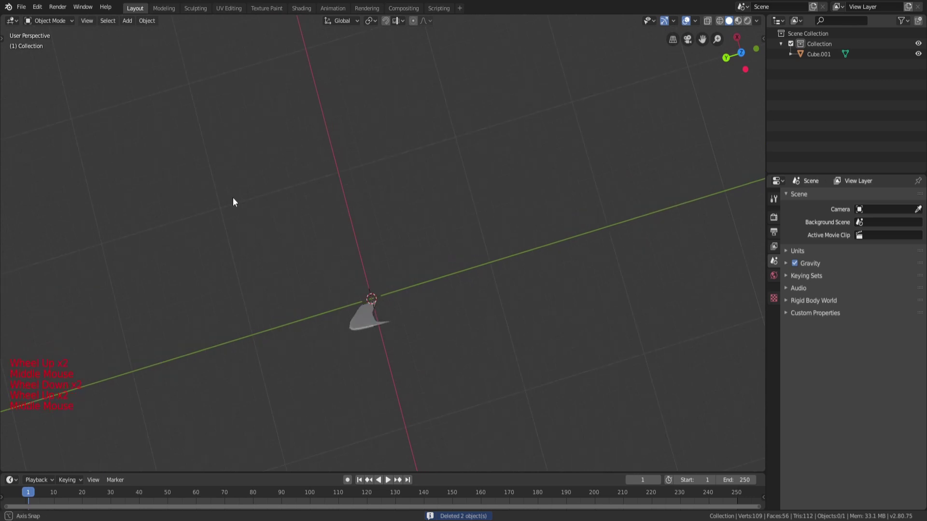
pyautogui.moveTo(234, 201); pyautogui.dragTo(319, 252, button='middle')
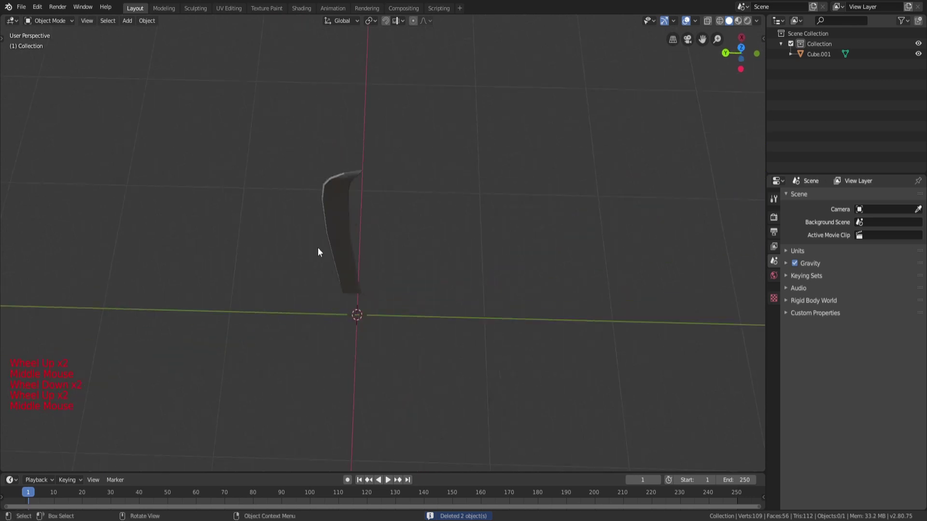
# Export the blade on its own as a Wavefront (.obj) file
pyautogui.click(21, 6)
pyautogui.moveTo(67, 158)
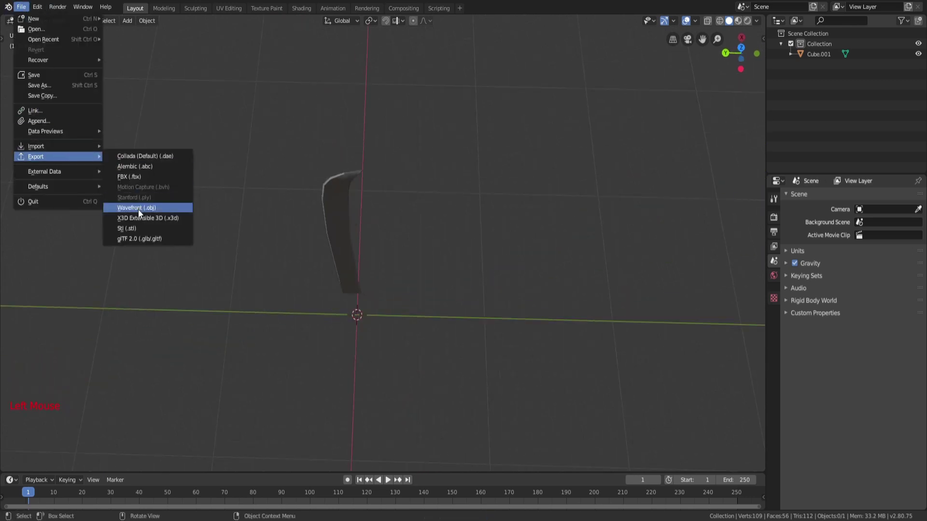
pyautogui.click(140, 211)
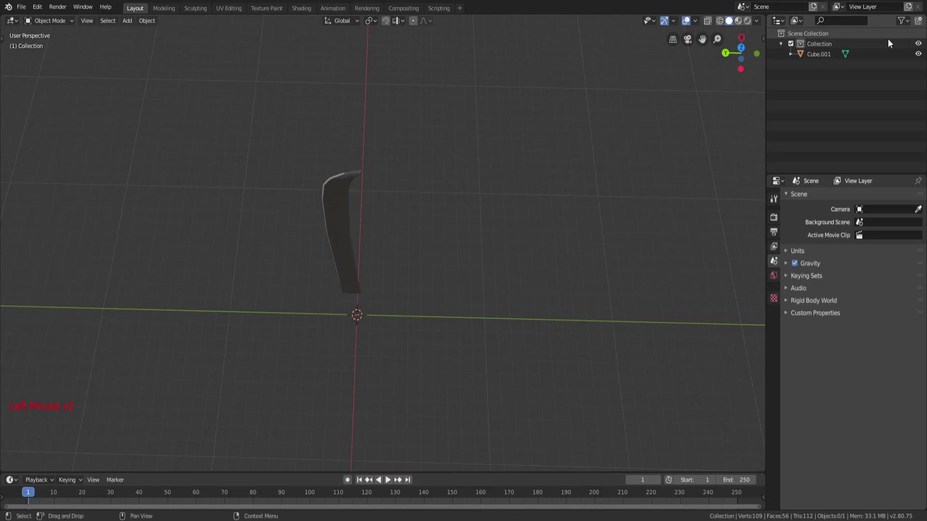
# Undo back past the last deletion to restore the grip, guard and pommel beside the blade
pyautogui.scroll(-2, 491, 228)
pyautogui.moveTo(491, 228); pyautogui.dragTo(435, 212, button='middle')
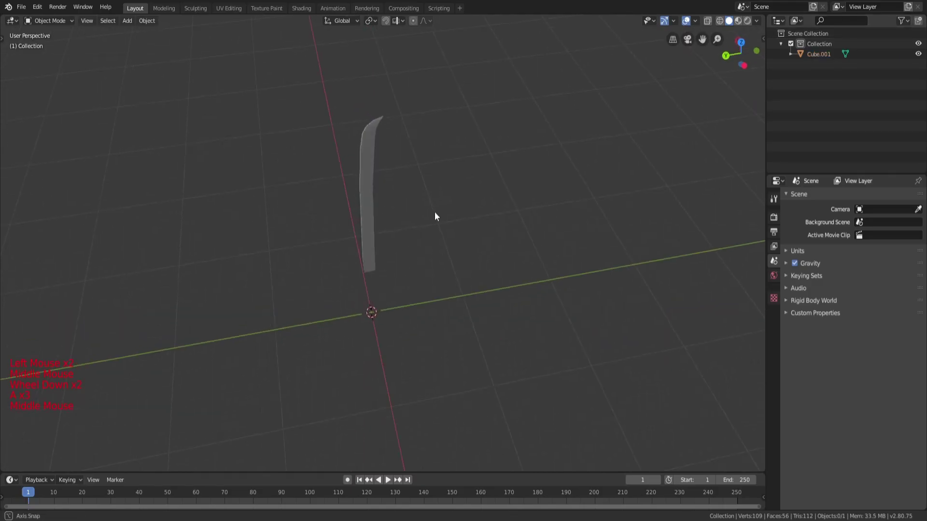
pyautogui.hotkey('ctrl', 'z')
pyautogui.hotkey('ctrl', 'z')
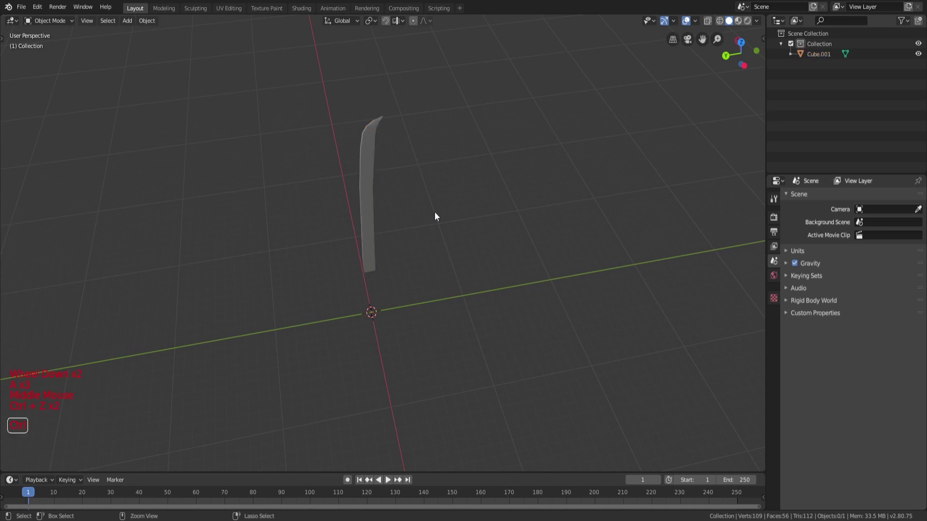
pyautogui.hotkey('ctrl', 'z')
pyautogui.hotkey('ctrl', 'z')
pyautogui.hotkey('ctrl', 'z')
pyautogui.hotkey('ctrl', 'z')
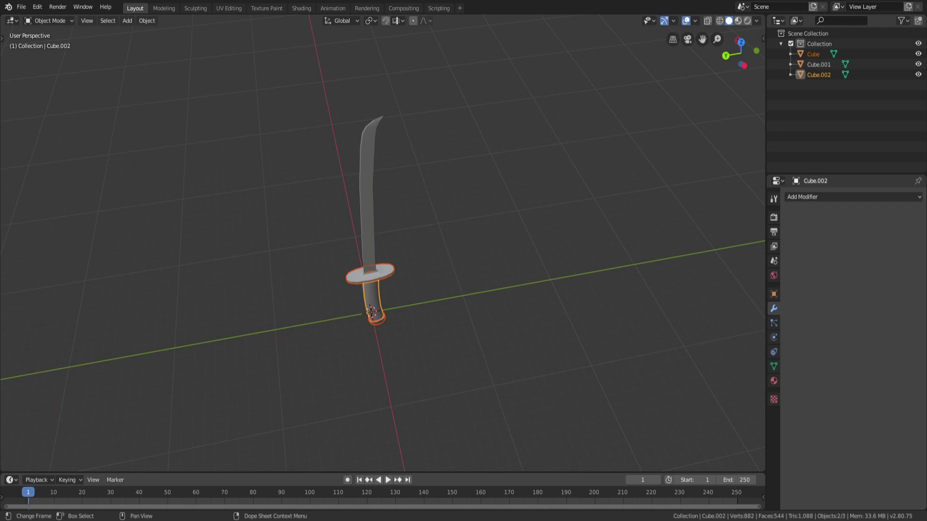
# Delete the blade together with the guard and pommel object, keeping only the grip
pyautogui.moveTo(381, 241); pyautogui.dragTo(380, 231, button='middle')
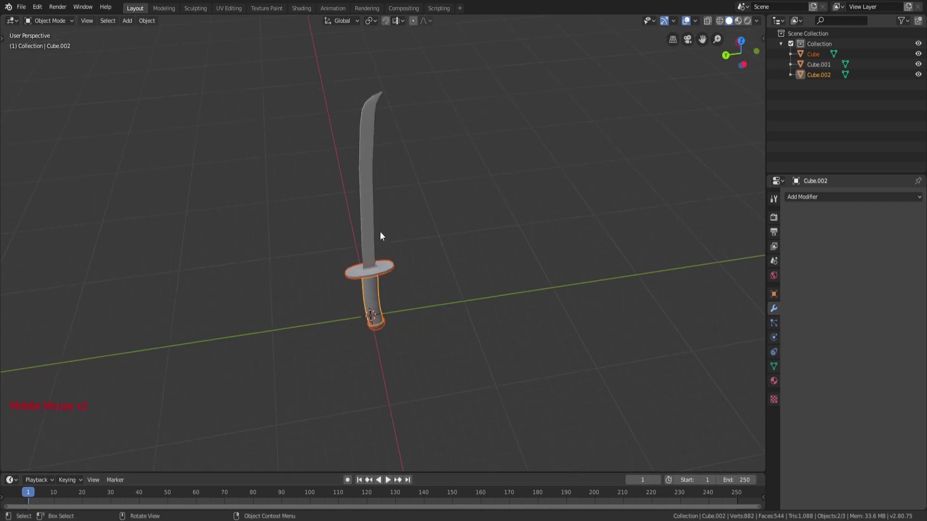
pyautogui.click(372, 234)
pyautogui.keyDown('shift'); pyautogui.click(382, 271); pyautogui.keyUp('shift')
pyautogui.press('x')
pyautogui.click(383, 271)
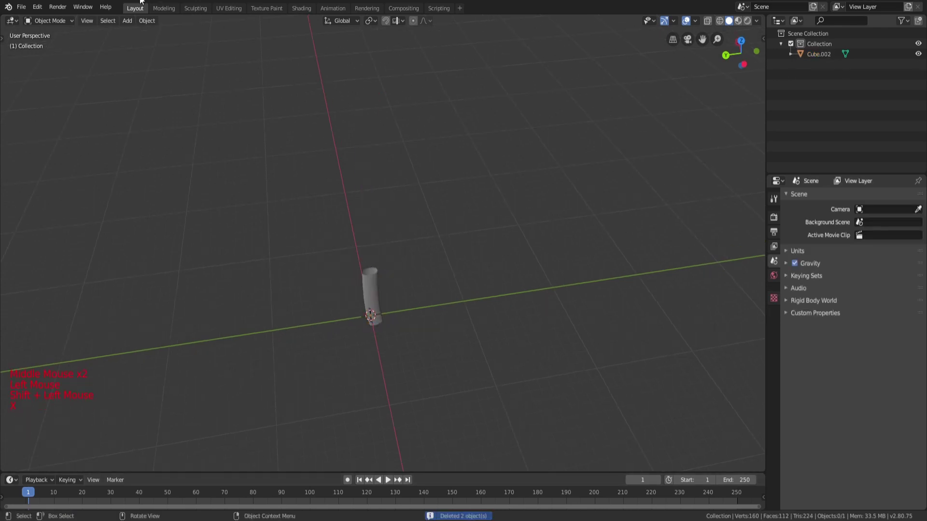
# Export the remaining grip as a Wavefront (.obj) file
pyautogui.click(21, 6)
pyautogui.moveTo(64, 145)
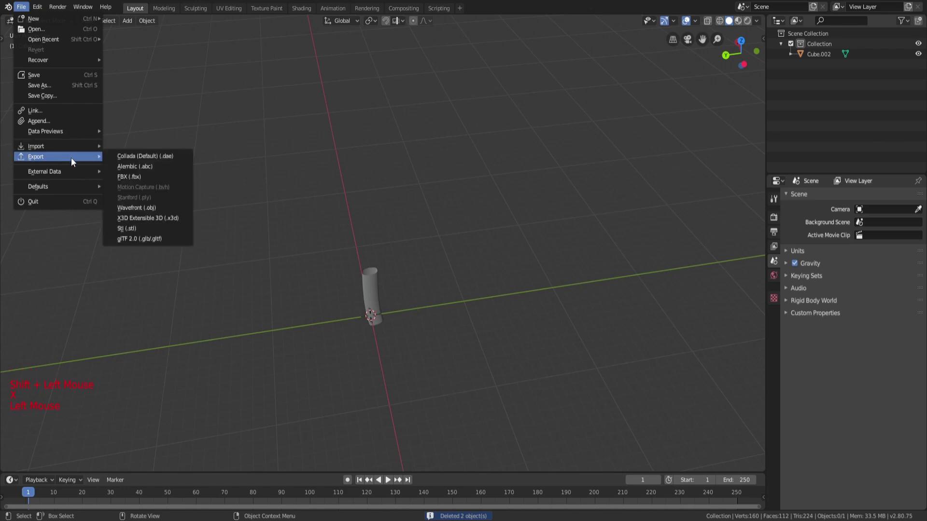
pyautogui.click(124, 210)
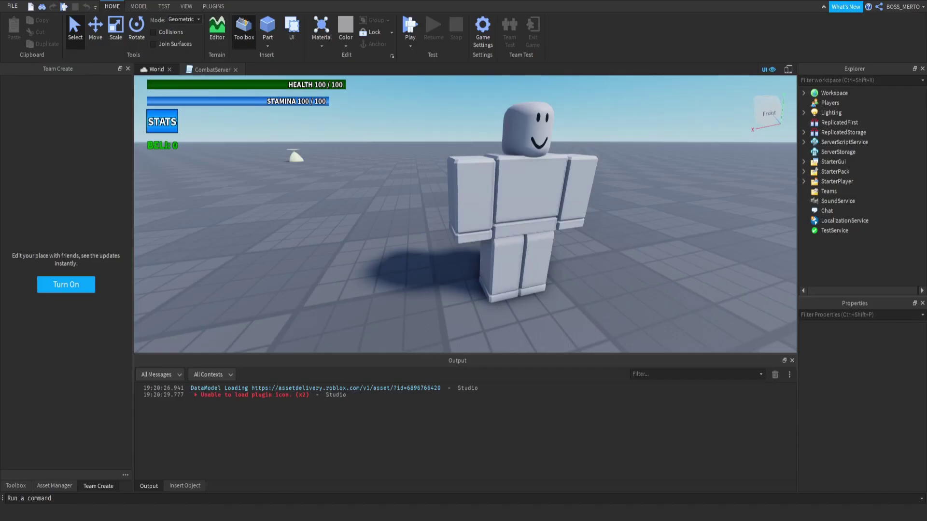
# Switch to Roblox Studio, expand the Workspace and duplicate one of the Bag meshes
pyautogui.moveTo(643, 94); pyautogui.dragTo(638, 99, button='right')
pyautogui.press('e')
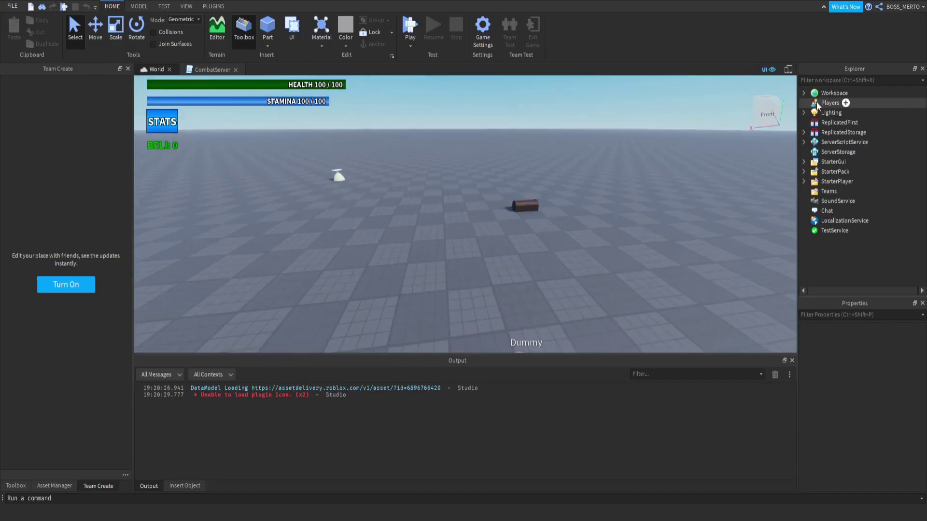
pyautogui.click(802, 93)
pyautogui.click(823, 94)
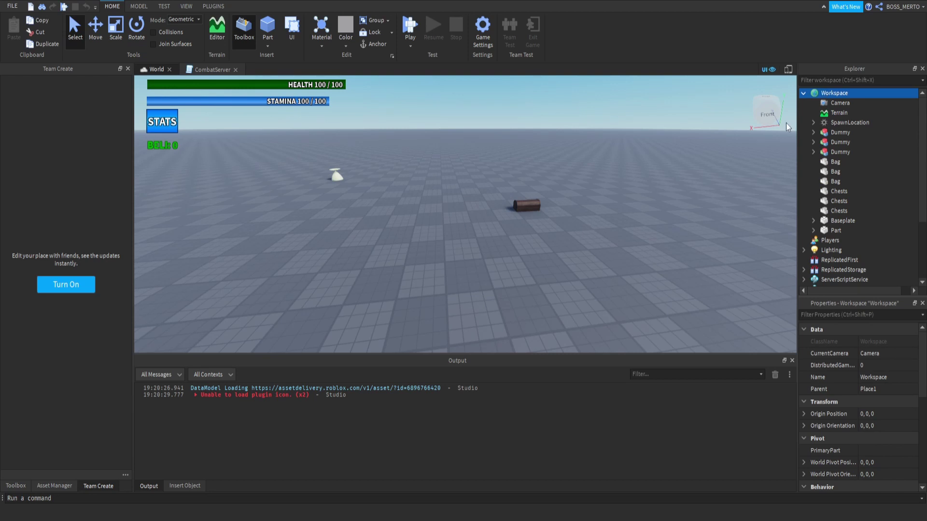
pyautogui.click(825, 182)
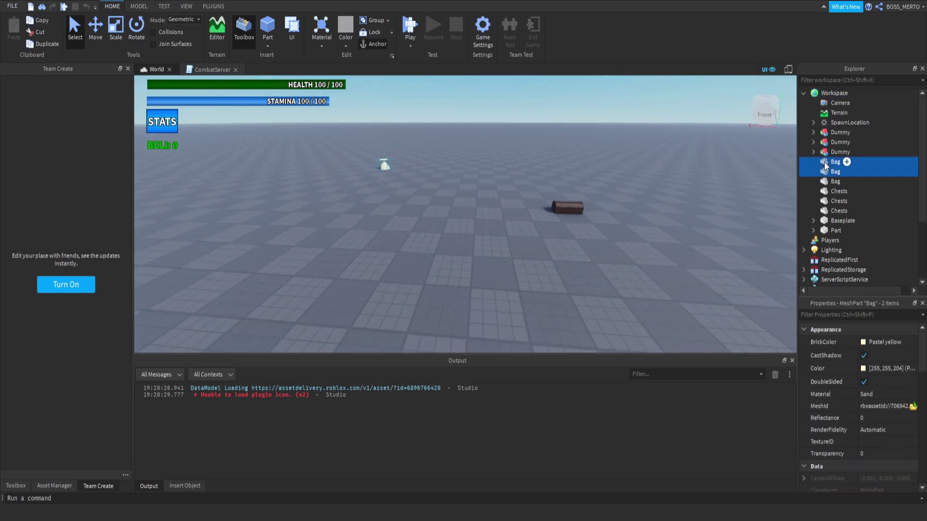
pyautogui.hotkey('ctrl', 'd')
# Focus the view on the duplicated Bag mesh and rename it Handle
pyautogui.moveTo(649, 207); pyautogui.dragTo(396, 186, button='right')
pyautogui.press('s')
pyautogui.press('f')
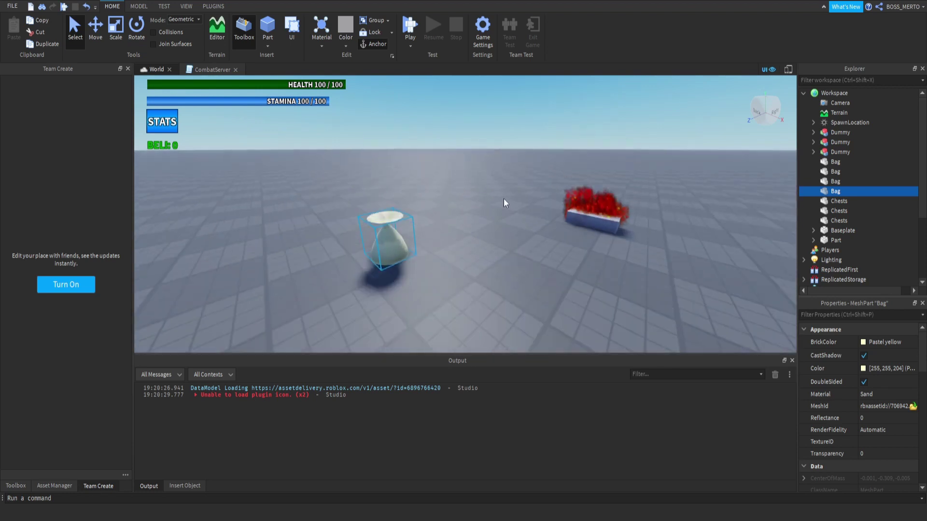
pyautogui.doubleClick(829, 191)
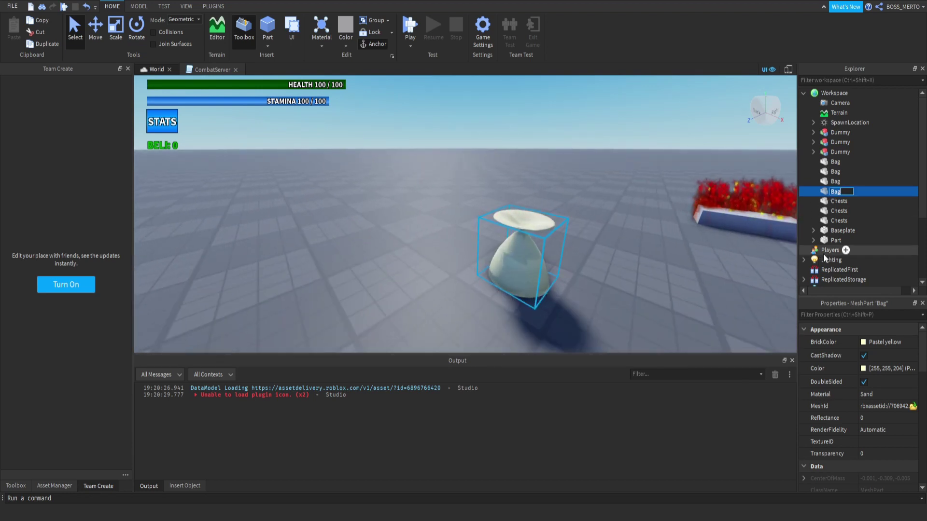
pyautogui.write('Handle')
pyautogui.press('Return')
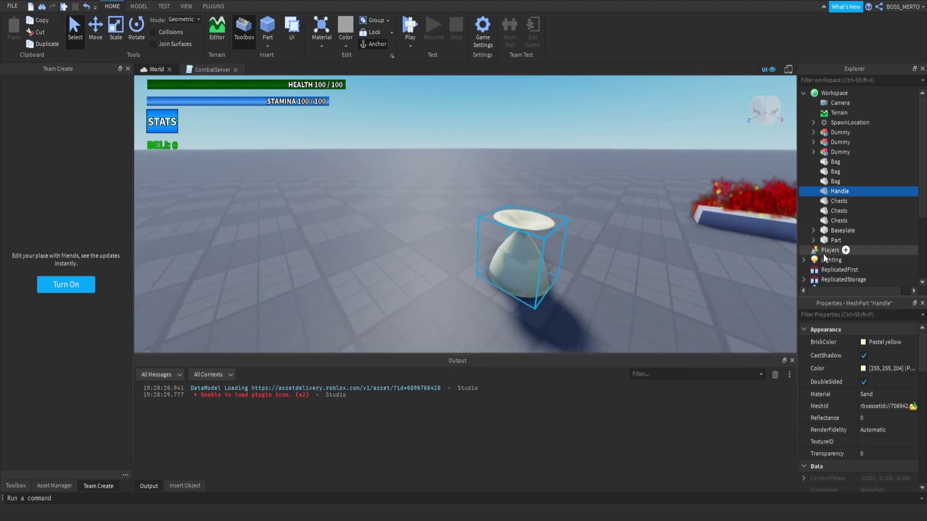
# Replace the Handle's mesh by importing the exported grip model file as its MeshId
pyautogui.click(893, 406)
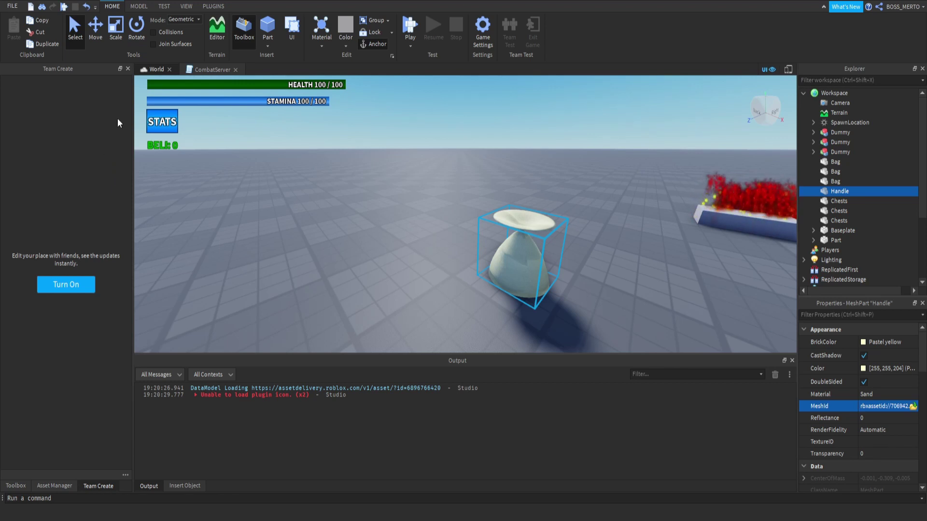
pyautogui.click(567, 250)
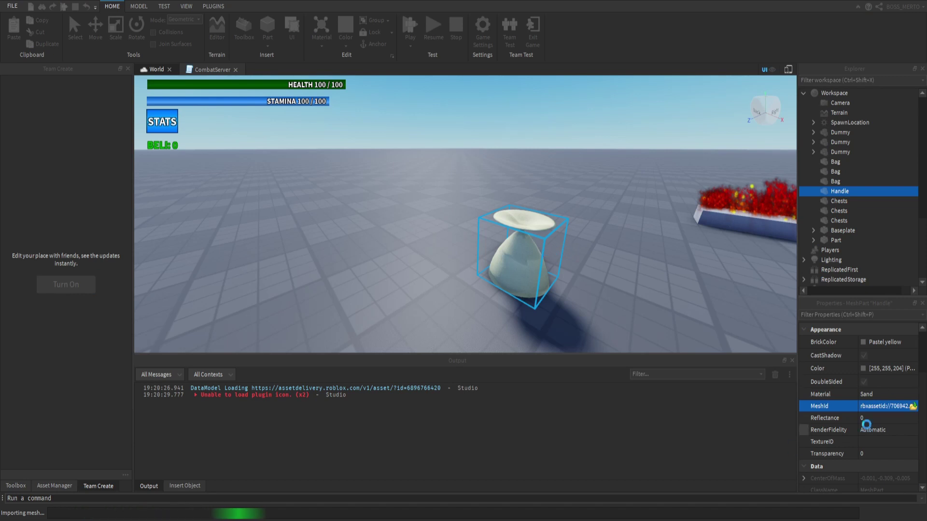
pyautogui.moveTo(441, 261); pyautogui.dragTo(478, 263, button='right')
# Try Deep blue and Laurel green on the Handle mesh, and set its BrickColor to Earth green
pyautogui.click(863, 342)
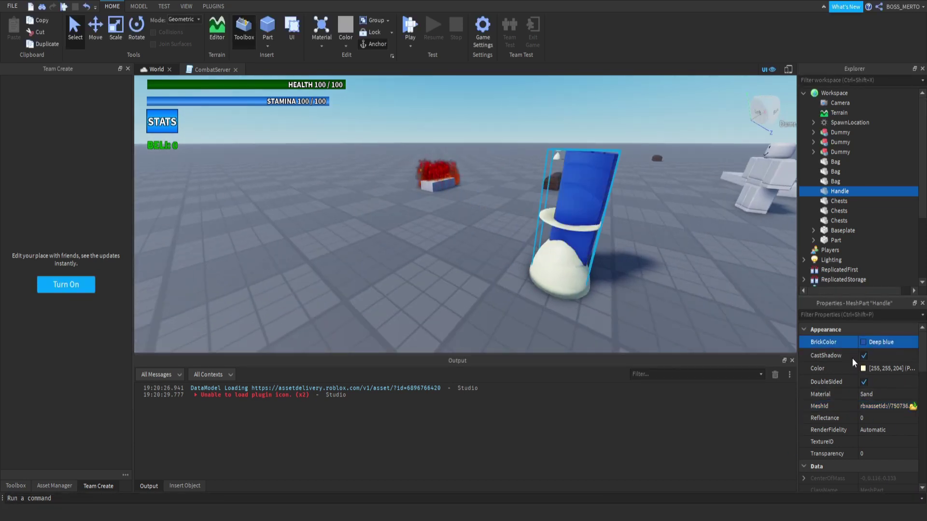
pyautogui.click(801, 409)
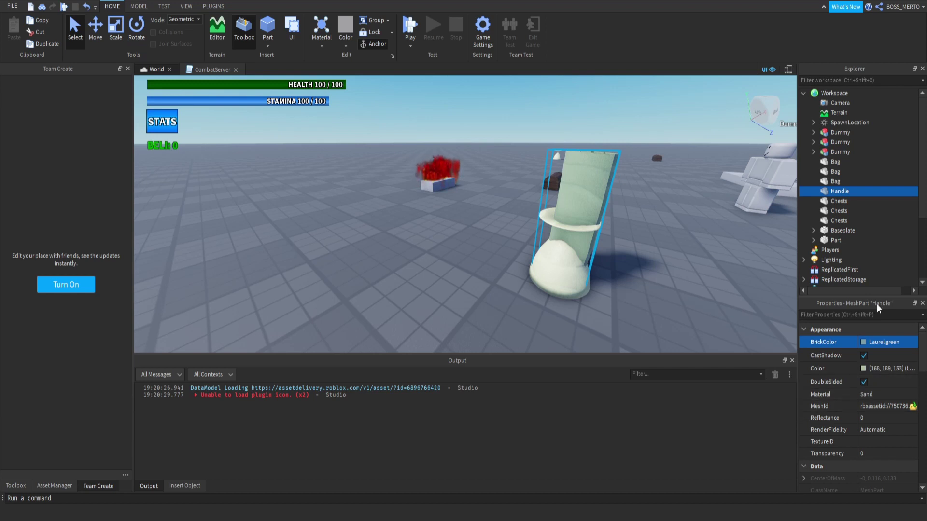
pyautogui.click(862, 344)
# Duplicate the green Handle mesh in the Workspace and rename the copy HandleParts
pyautogui.click(837, 193)
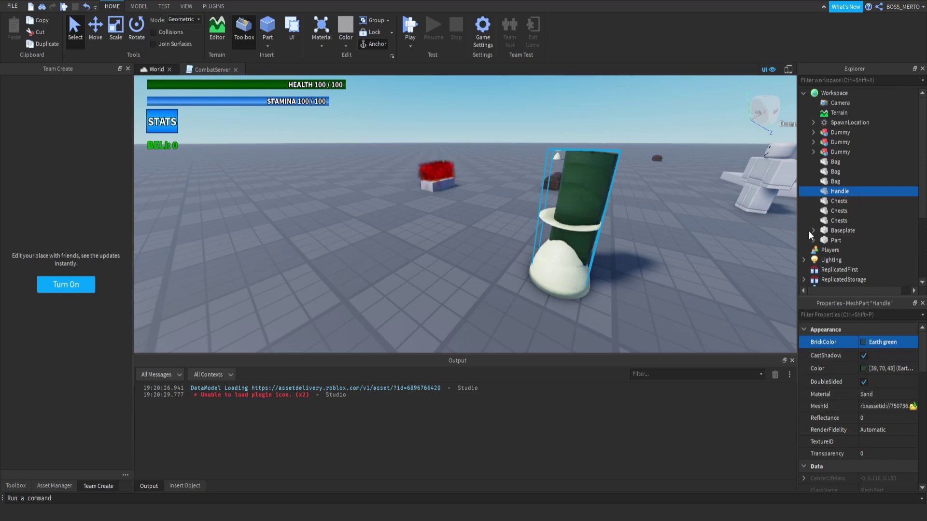
pyautogui.hotkey('ctrl', 'd')
pyautogui.moveTo(828, 231)
pyautogui.mouseDown()
pyautogui.moveTo(830, 184)
pyautogui.moveTo(823, 230)
pyautogui.mouseUp()
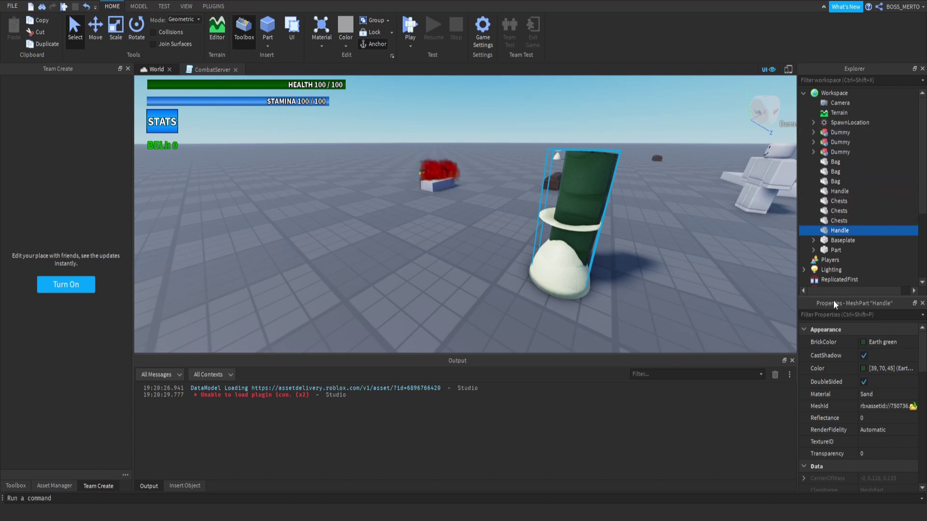
pyautogui.press('F2')
pyautogui.write('HandlePa')
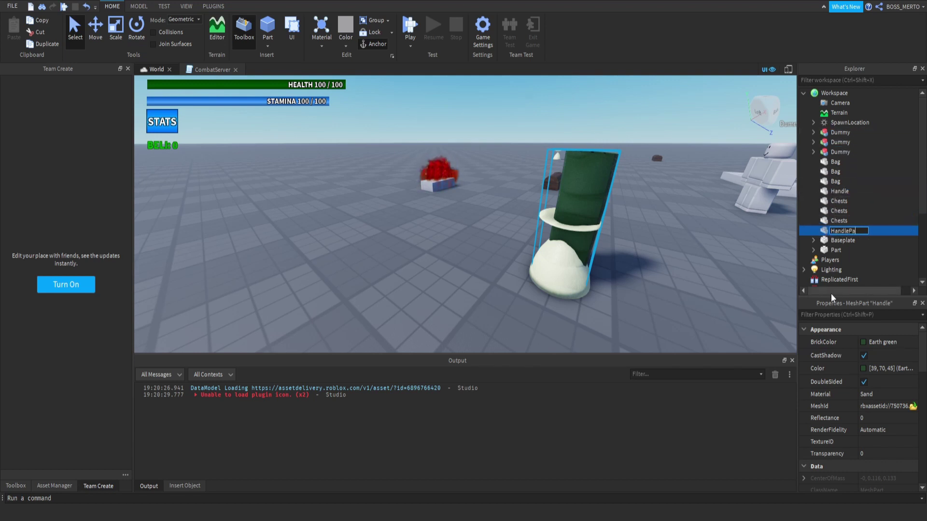
pyautogui.write('rts')
pyautogui.press('Return')
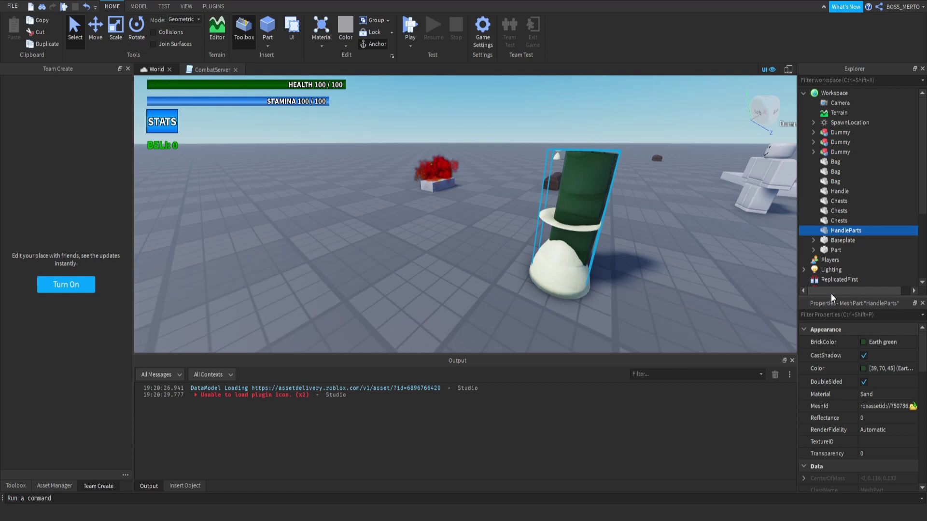
# Import the exported guard and pommel model as HandleParts' MeshId, and set its BrickColor to Cool yellow and its material to Metal
pyautogui.click(916, 410)
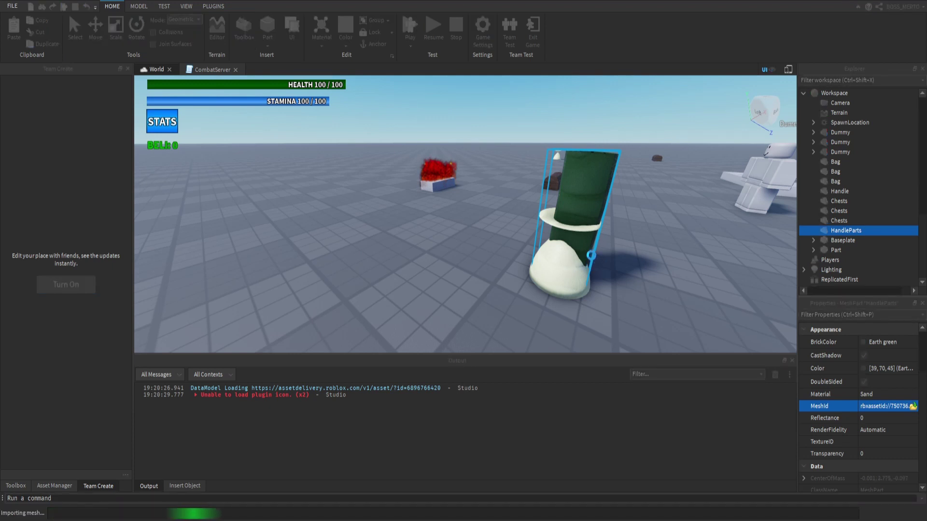
pyautogui.click(863, 340)
pyautogui.click(859, 350)
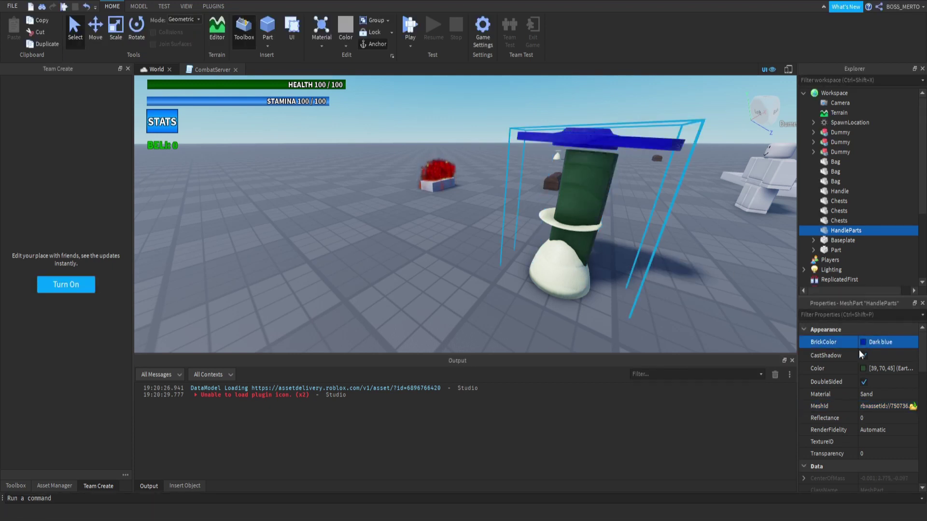
pyautogui.click(870, 394)
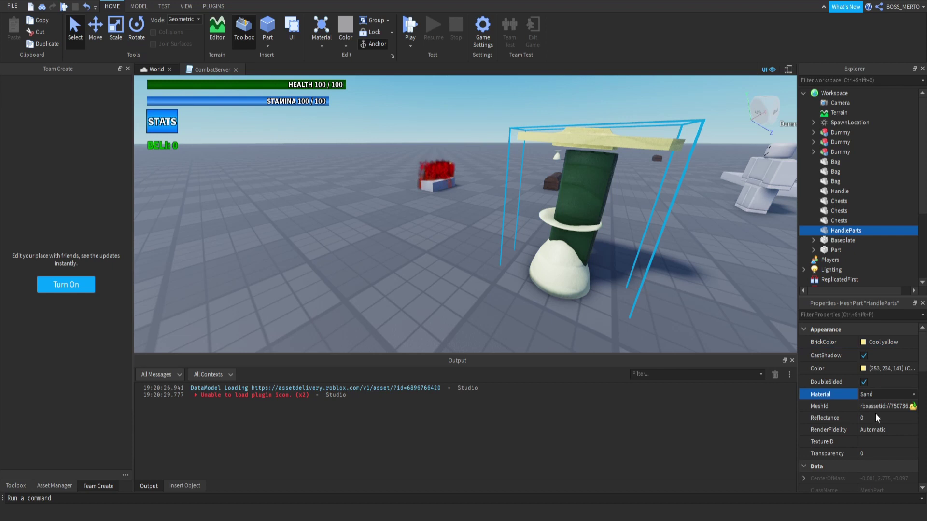
pyautogui.click(867, 439)
# Lower HandleParts so the guard meets the top of the grip, then turn off move snapping and adjust its sideways alignment
pyautogui.click(93, 32)
pyautogui.press('d')
pyautogui.moveTo(552, 212); pyautogui.dragTo(552, 212, button='right')
pyautogui.press('a')
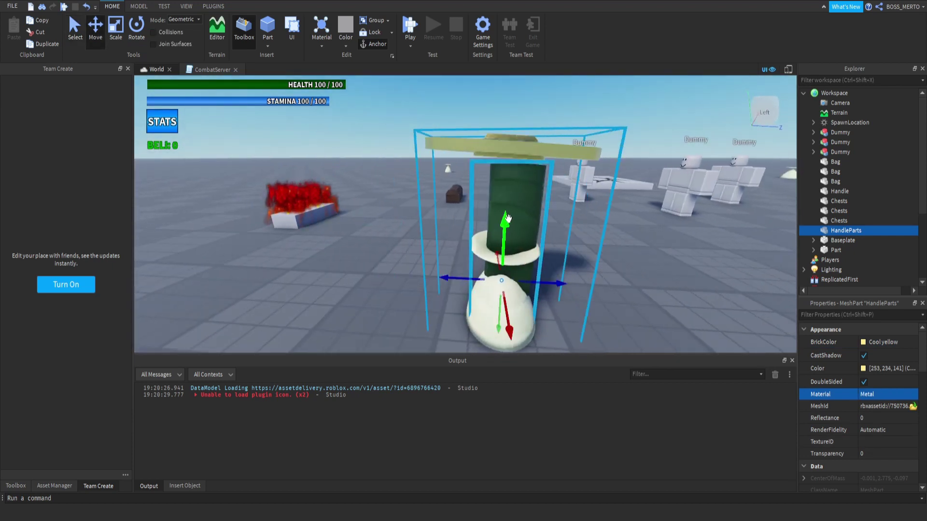
pyautogui.moveTo(505, 223); pyautogui.dragTo(504, 230)
pyautogui.click(149, 8)
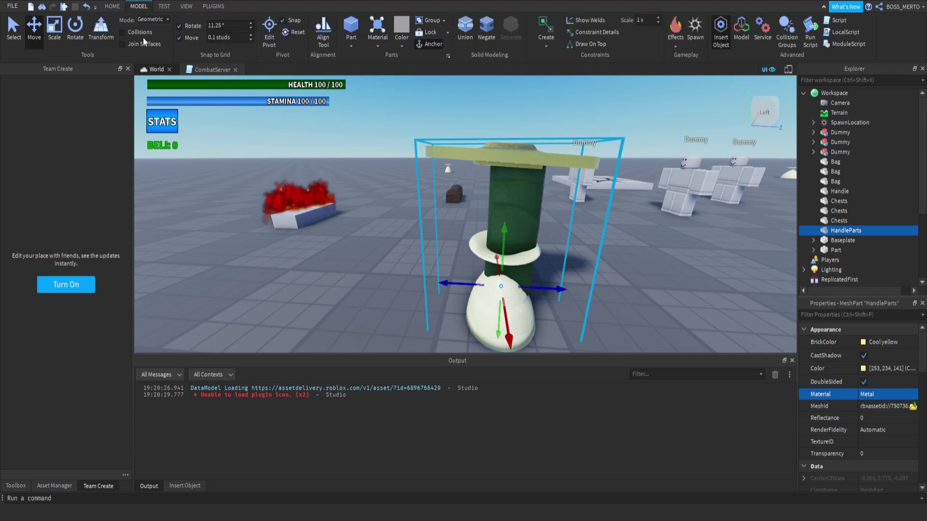
pyautogui.moveTo(547, 288); pyautogui.dragTo(555, 295)
# Select Handle together with HandleParts and raise both well above the white Bag mesh
pyautogui.press('d')
pyautogui.moveTo(540, 275); pyautogui.dragTo(540, 275, button='right')
pyautogui.press('s')
pyautogui.scroll(1, 576, 198)
pyautogui.moveTo(576, 198); pyautogui.dragTo(543, 212, button='right')
pyautogui.press('s')
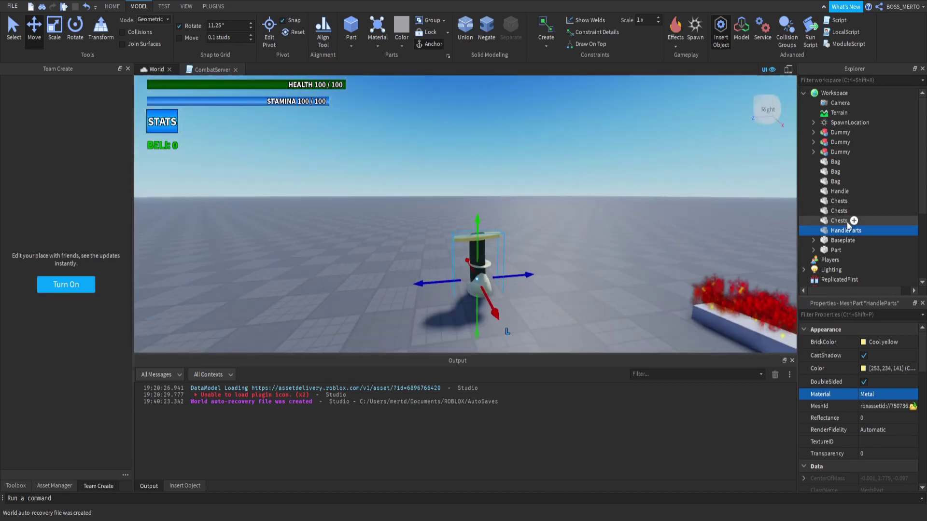
pyautogui.keyDown('ctrl'); pyautogui.click(835, 192); pyautogui.keyUp('ctrl')
pyautogui.moveTo(478, 226); pyautogui.dragTo(476, 137)
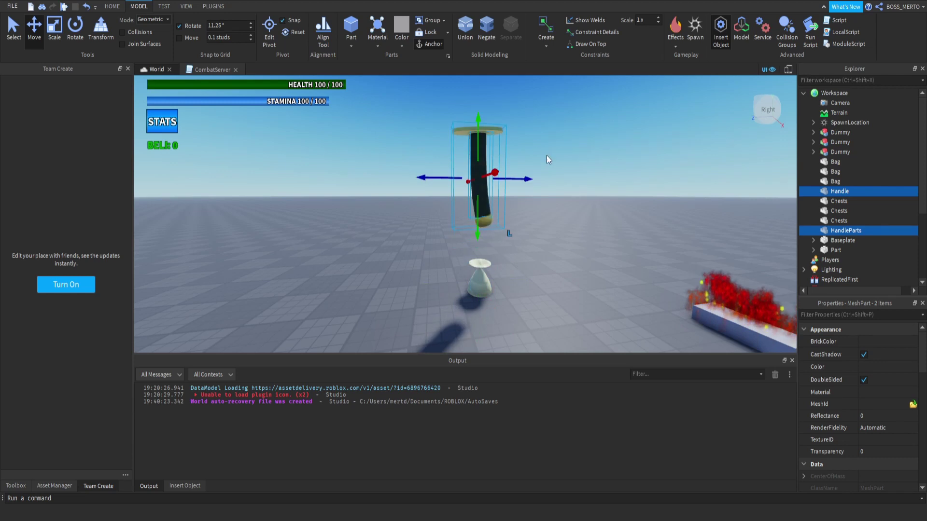
# Fine-tune the height and sideways position of HandleParts so the guard and pommel fit the ends of the grip
pyautogui.click(565, 180)
pyautogui.scroll(6, 566, 181)
pyautogui.moveTo(566, 183); pyautogui.dragTo(567, 183, button='right')
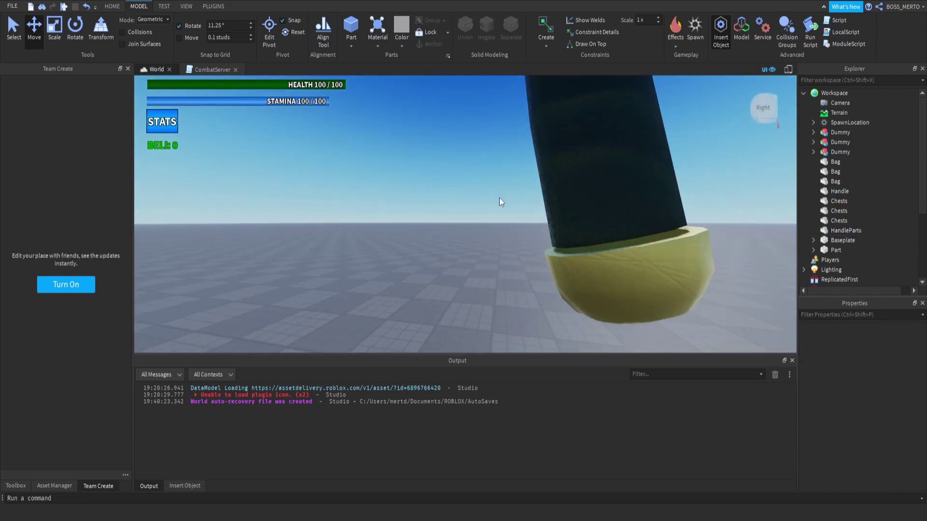
pyautogui.press('s')
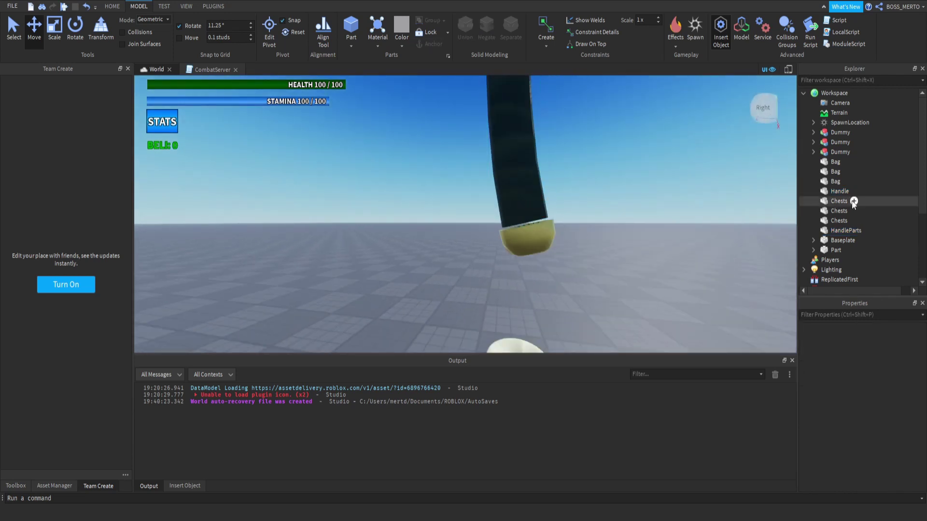
pyautogui.press('e')
pyautogui.click(844, 230)
pyautogui.moveTo(510, 178); pyautogui.dragTo(511, 174)
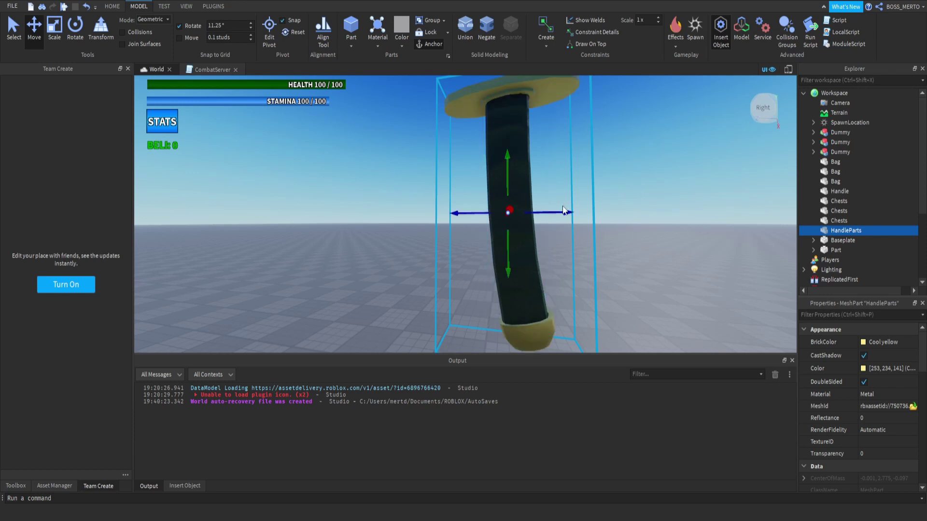
pyautogui.moveTo(564, 210); pyautogui.dragTo(563, 210)
pyautogui.press('e')
pyautogui.click(628, 207)
# Duplicate the HandleParts mesh, focus the view on the copy and rename it Blade
pyautogui.press('w')
pyautogui.moveTo(629, 207); pyautogui.dragTo(629, 208, button='right')
pyautogui.press('s')
pyautogui.press('a')
pyautogui.moveTo(554, 218); pyautogui.dragTo(552, 215, button='right')
pyautogui.press('w')
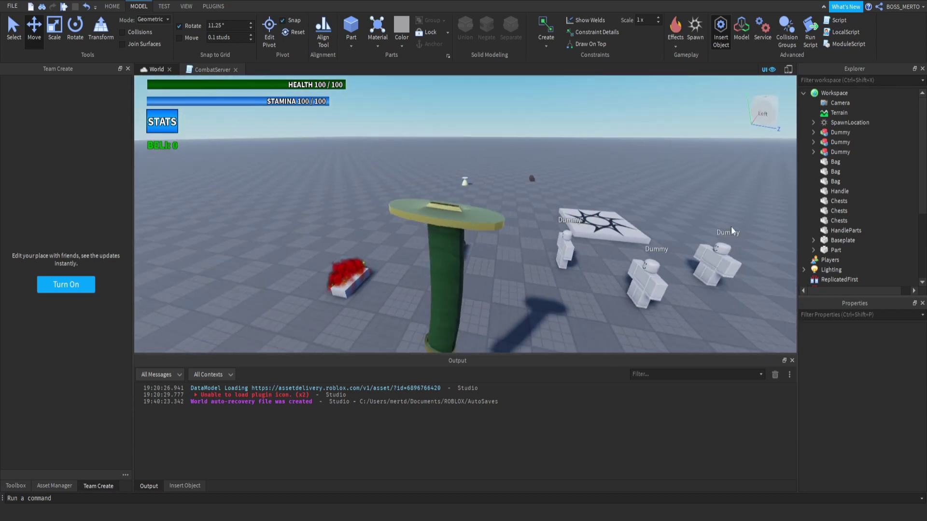
pyautogui.click(846, 231)
pyautogui.hotkey('ctrl', 'd')
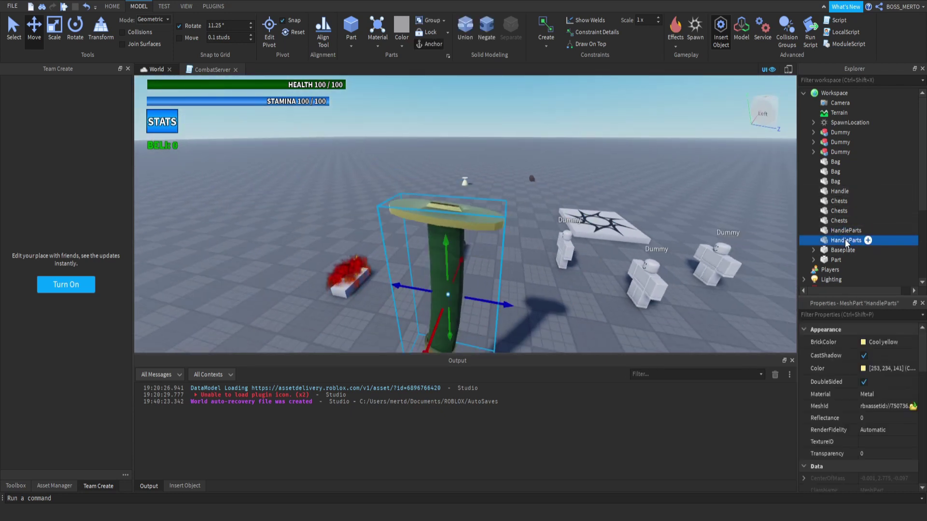
pyautogui.press('f')
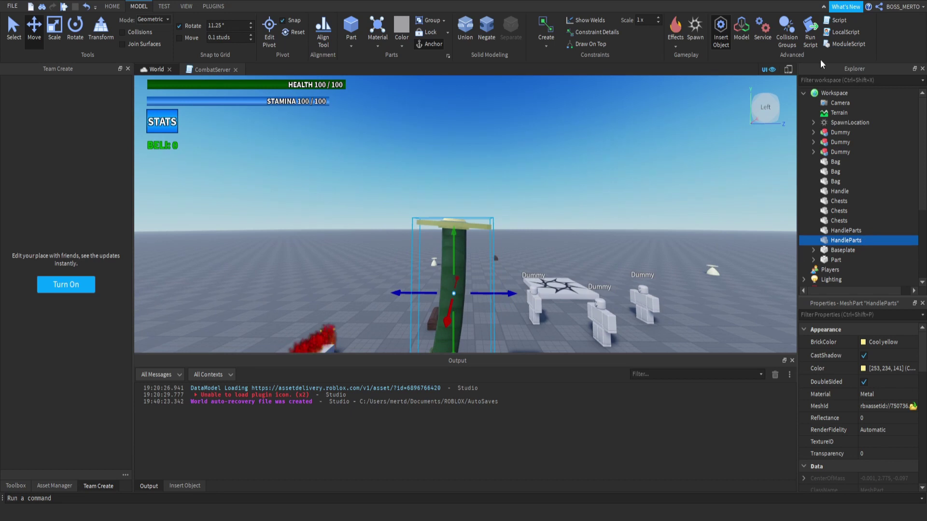
pyautogui.press('F2')
pyautogui.write('Blade')
pyautogui.press('Return')
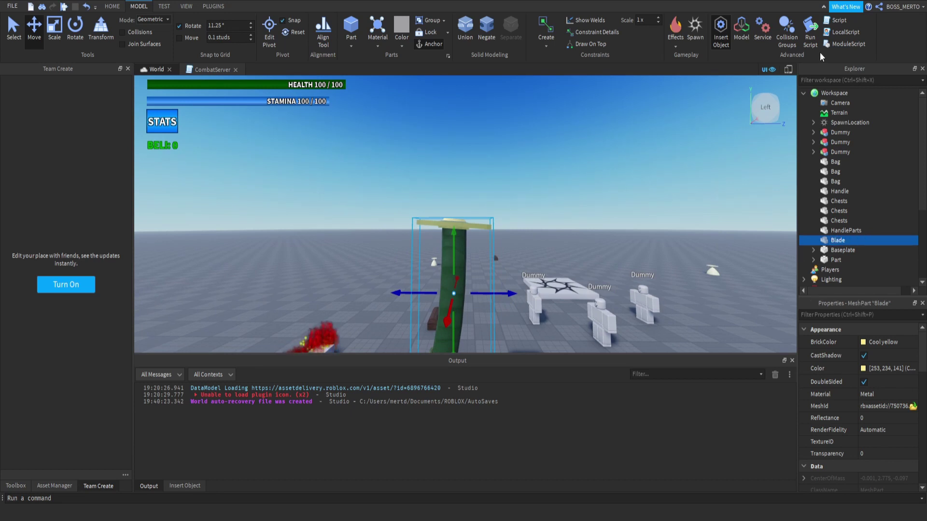
# Set the Blade's BrickColor to Institutional white and import the exported blade model as its MeshId
pyautogui.click(871, 345)
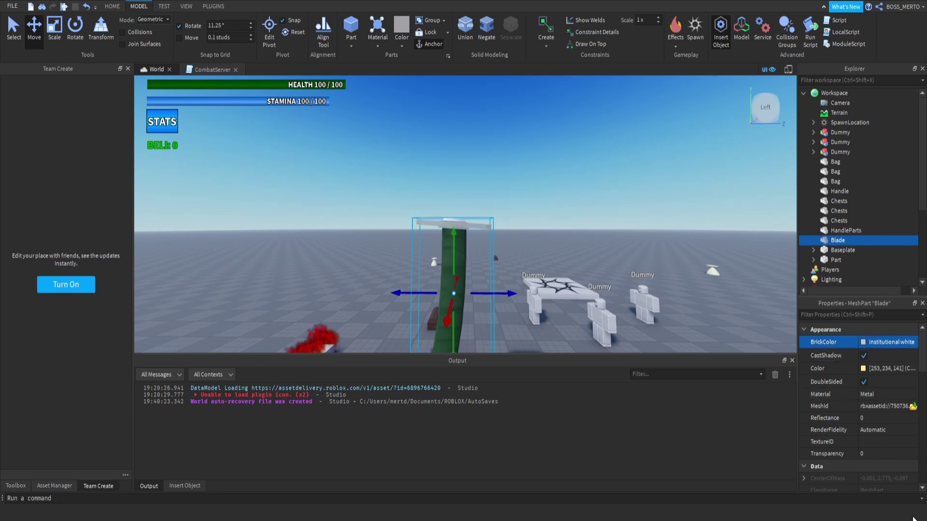
pyautogui.click(912, 515)
pyautogui.click(893, 406)
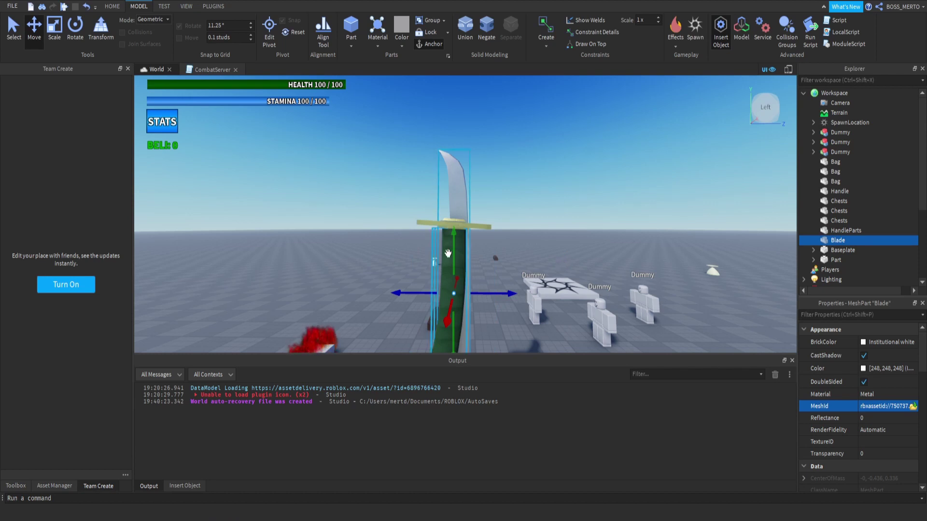
# Raise the Blade until its base sits on the guard, and align it sideways with the guard's slot
pyautogui.moveTo(475, 241); pyautogui.dragTo(418, 112, button='right')
pyautogui.moveTo(434, 228); pyautogui.dragTo(381, 233, button='right')
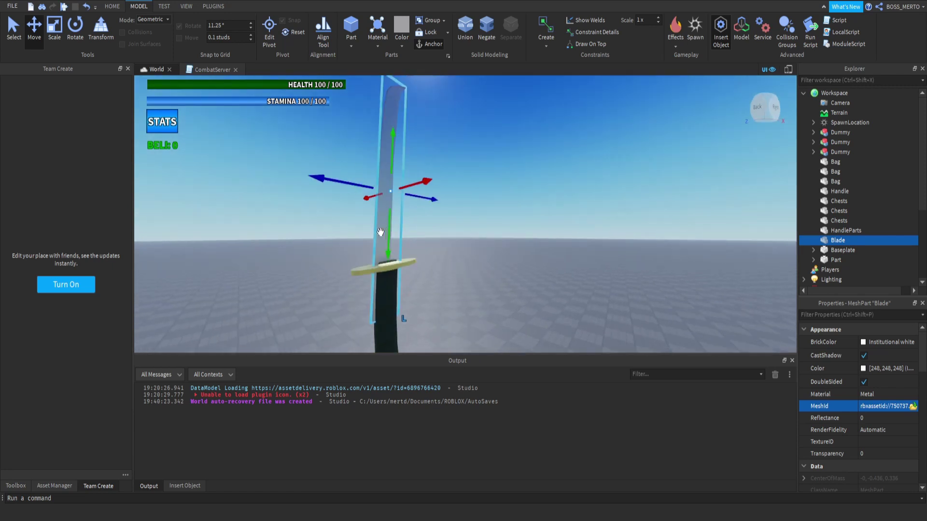
pyautogui.moveTo(385, 243); pyautogui.dragTo(396, 198)
pyautogui.moveTo(397, 198); pyautogui.dragTo(419, 188, button='right')
pyautogui.moveTo(497, 180); pyautogui.dragTo(550, 167, button='right')
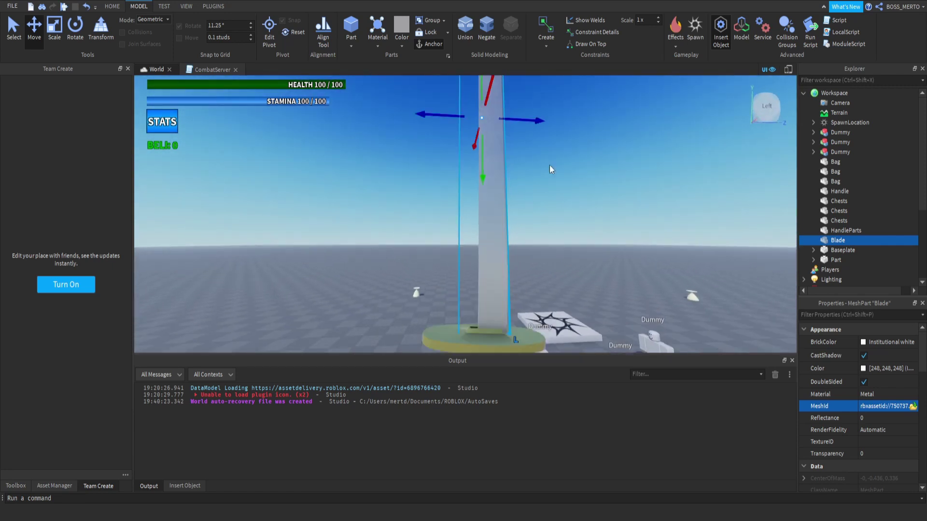
pyautogui.moveTo(528, 121); pyautogui.dragTo(519, 135)
pyautogui.click(549, 224)
# Examine the assembled katana from farther away and from above
pyautogui.press('s')
pyautogui.moveTo(550, 223); pyautogui.dragTo(551, 222, button='right')
pyautogui.press('d')
pyautogui.press('s')
pyautogui.press('s')
pyautogui.press('w')
pyautogui.press('s')
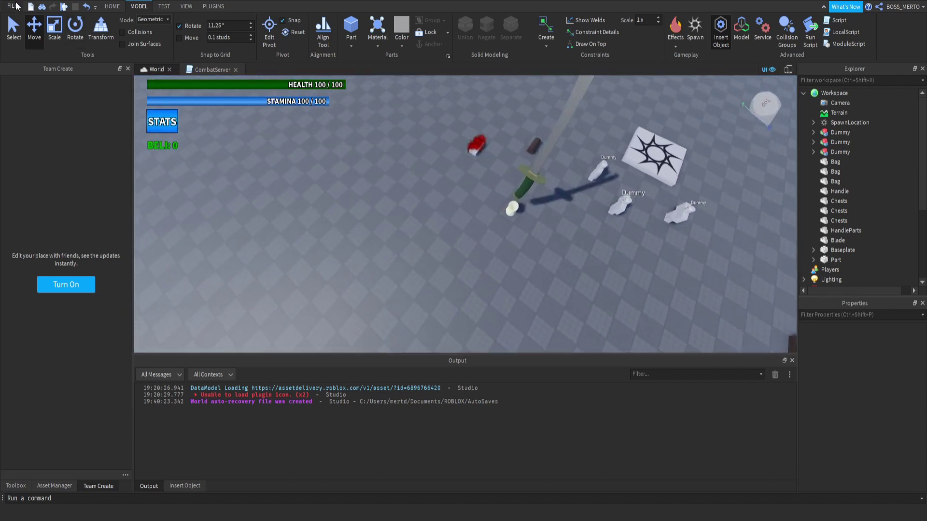